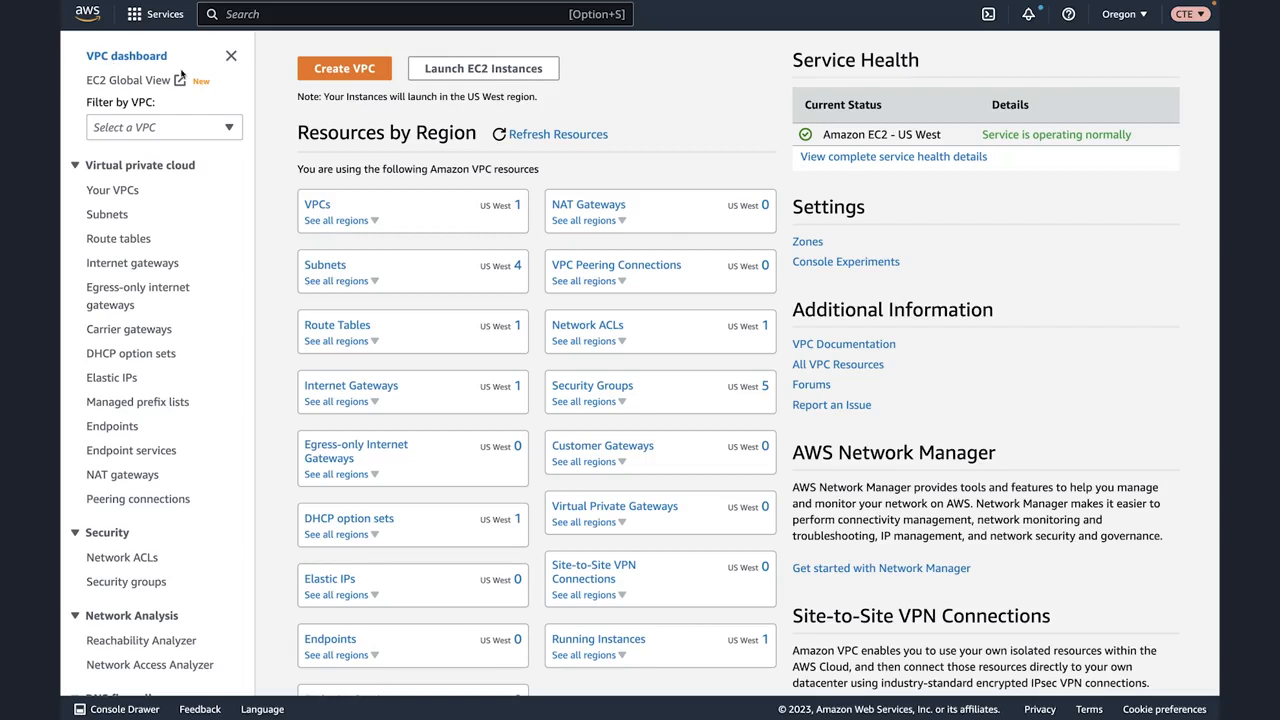
Step: Create a VPC without additional resources, named app-vpc, with the IPv4 CIDR block 10.1.0.0/16
click(328, 79)
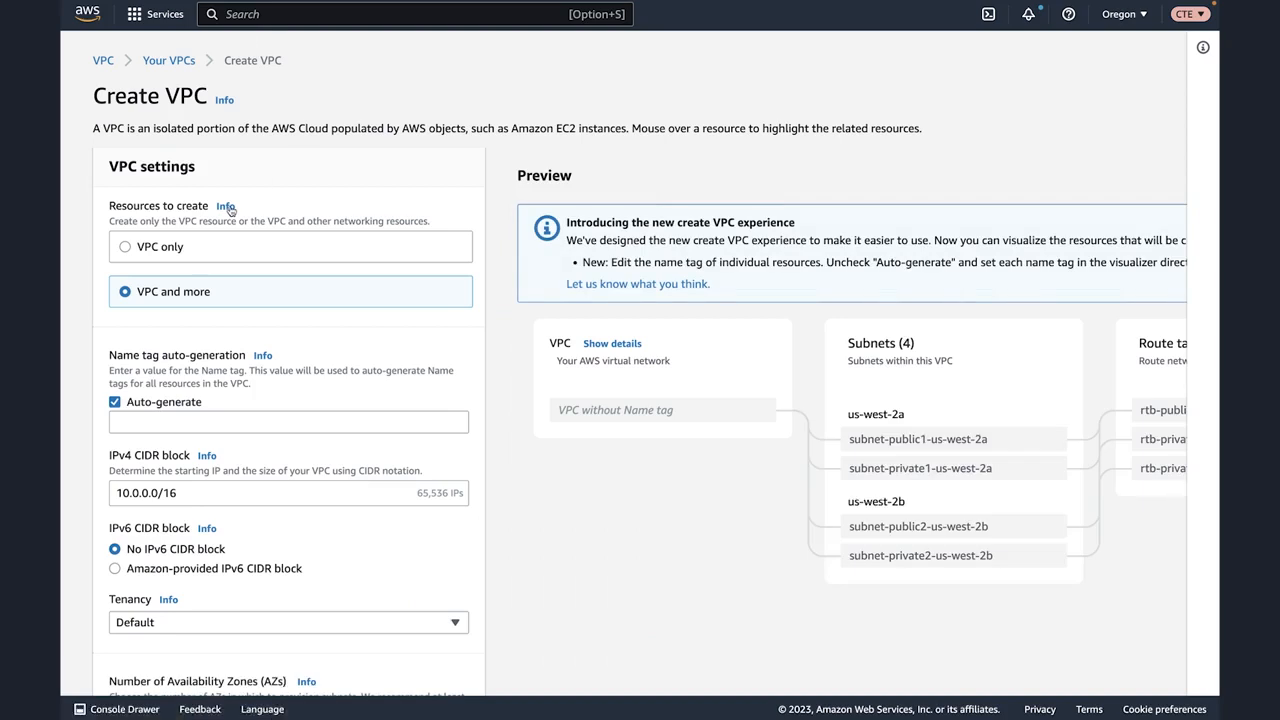
click(126, 247)
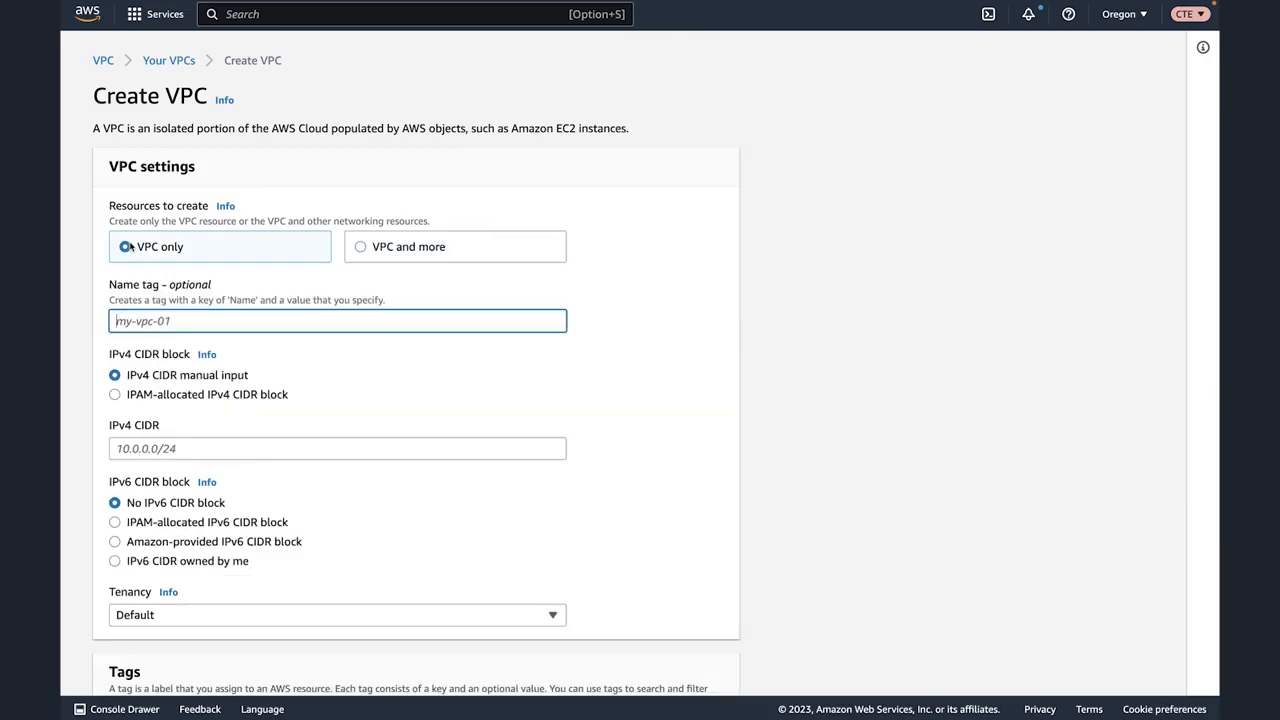
scroll(128, 247, down, 2)
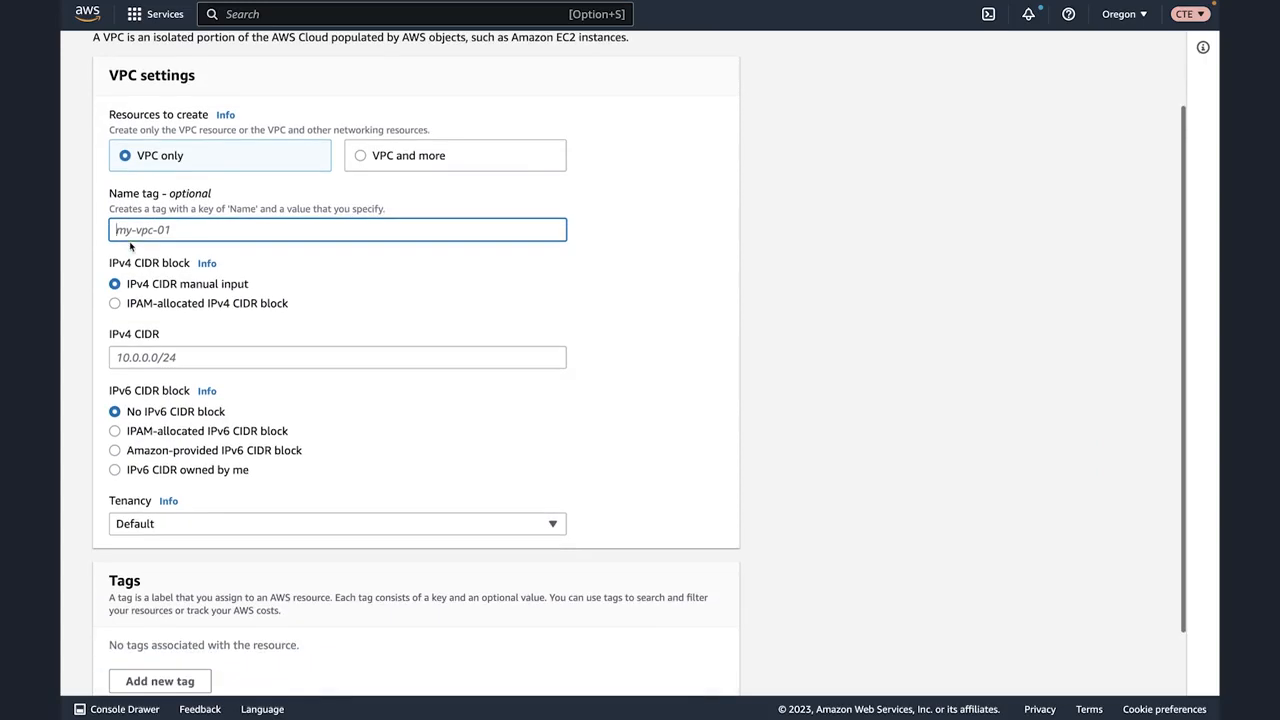
text(app-vpc)
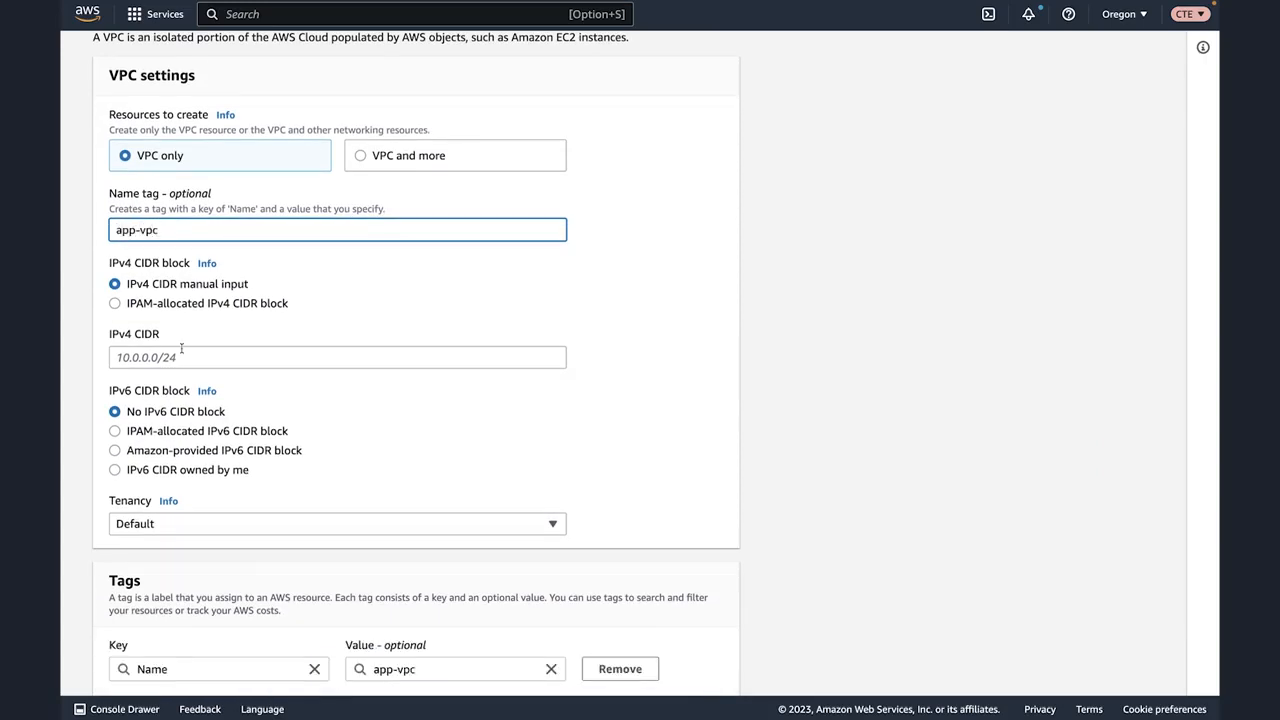
scroll(181, 348, down, 1)
click(134, 330)
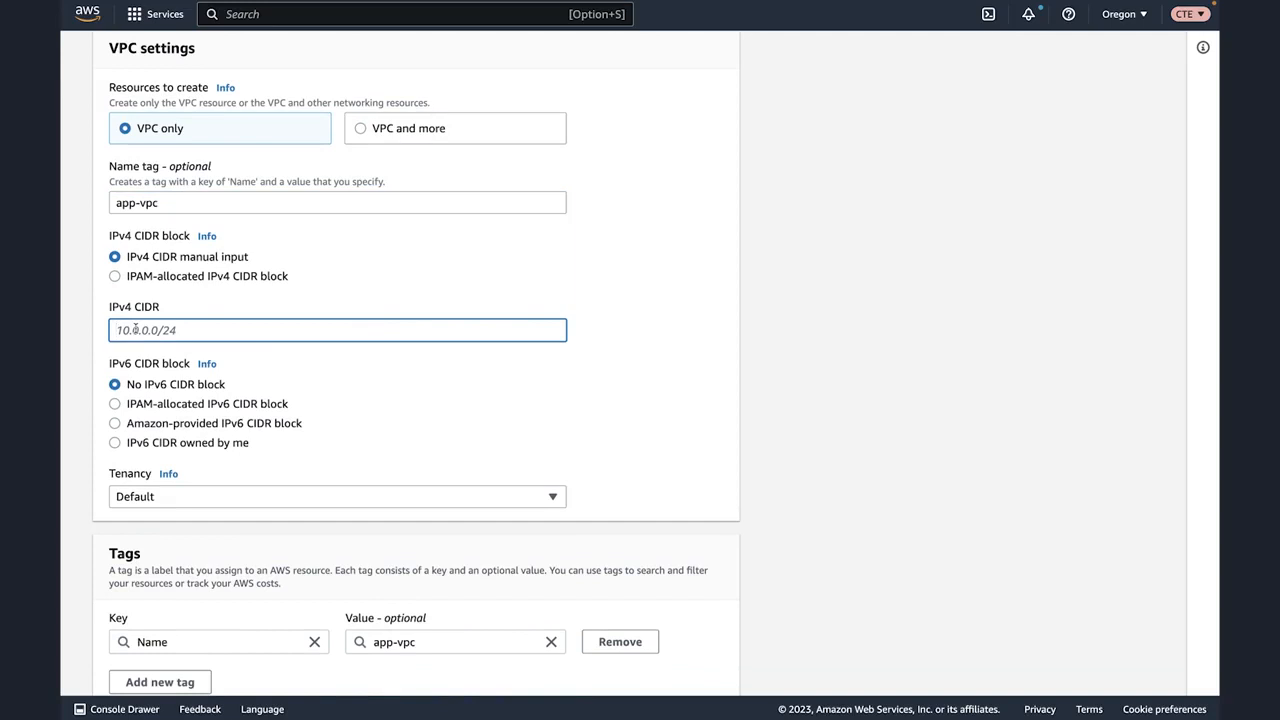
text(10.1.0.0/16)
scroll(196, 429, down, 2)
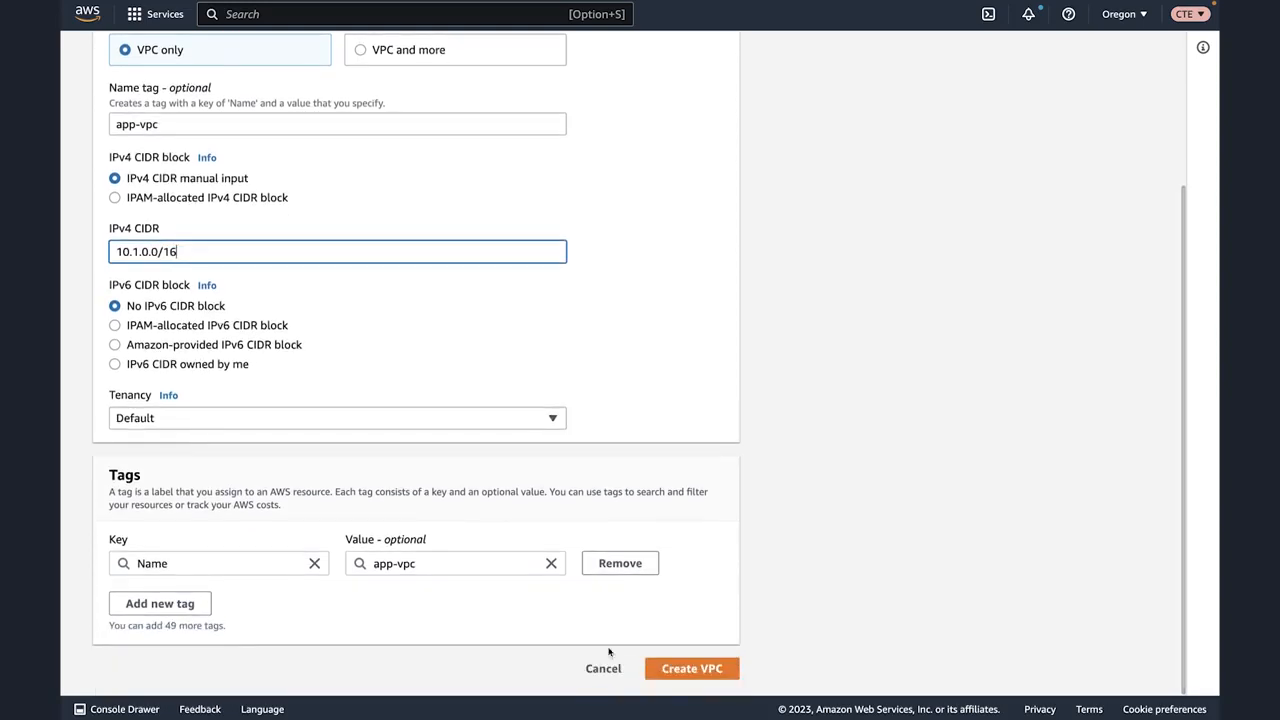
click(679, 672)
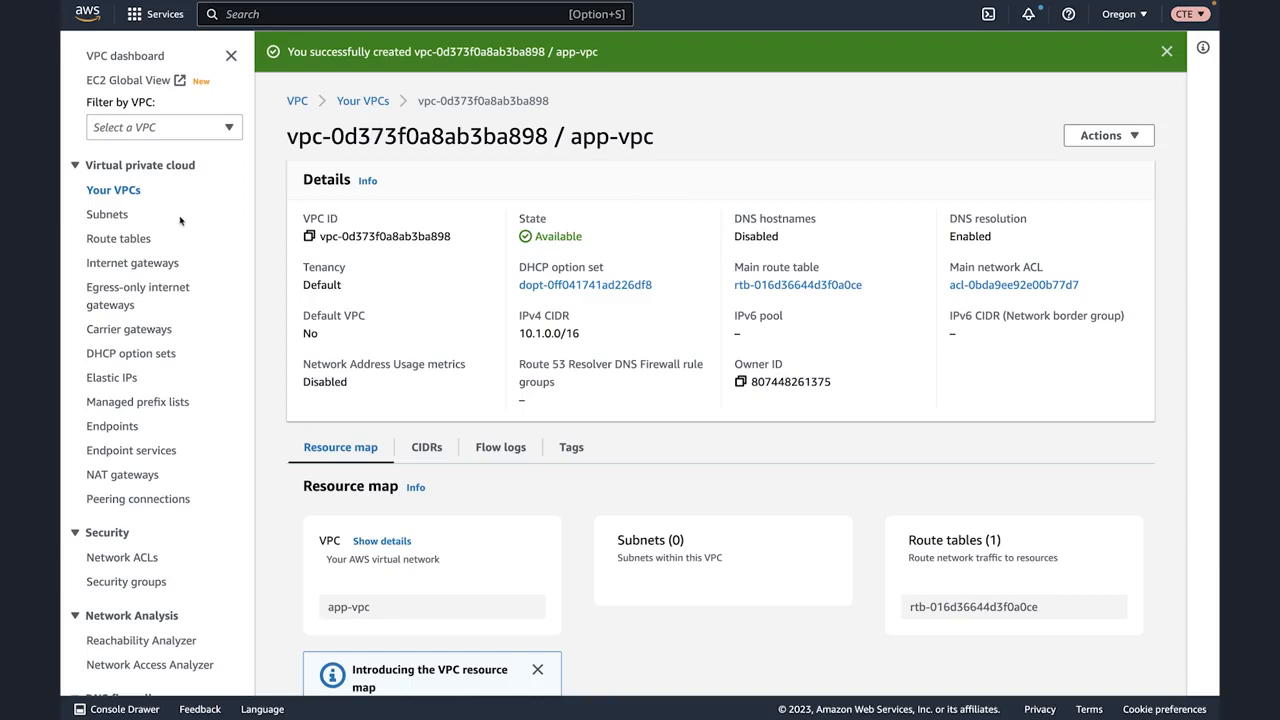
Step: Begin creating subnets and choose app-vpc as the VPC that will hold them
click(108, 214)
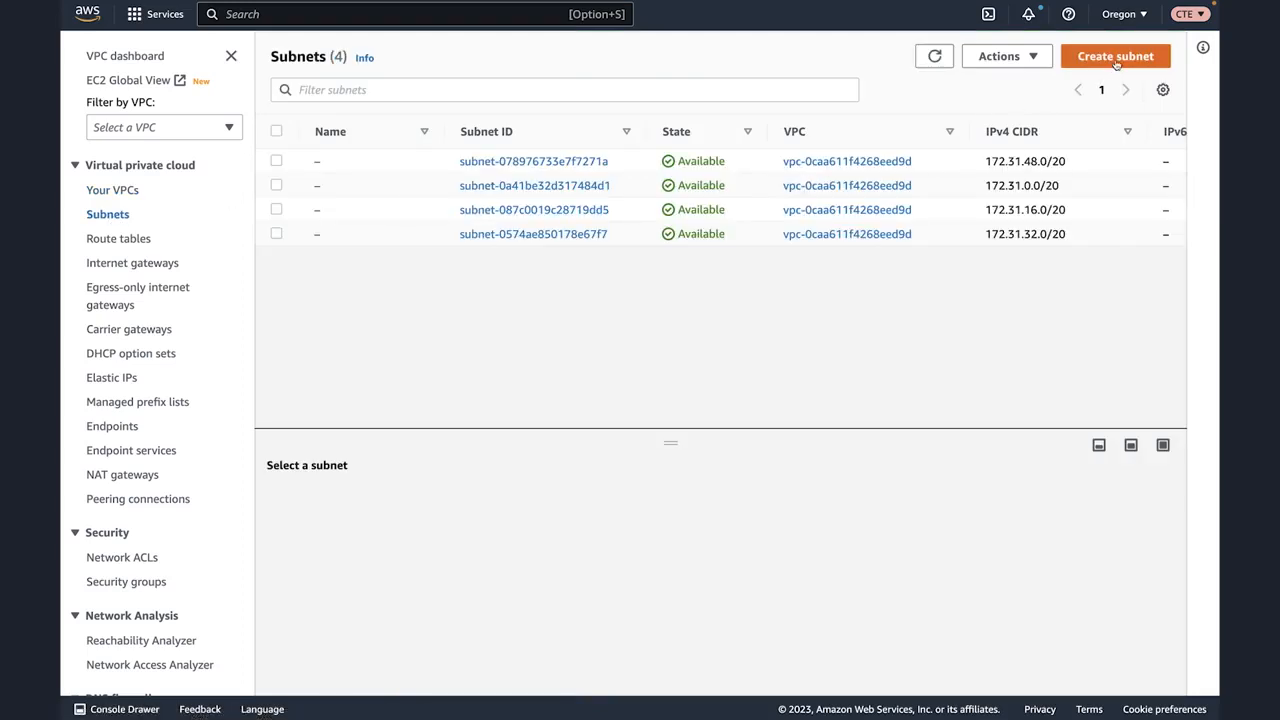
click(1115, 57)
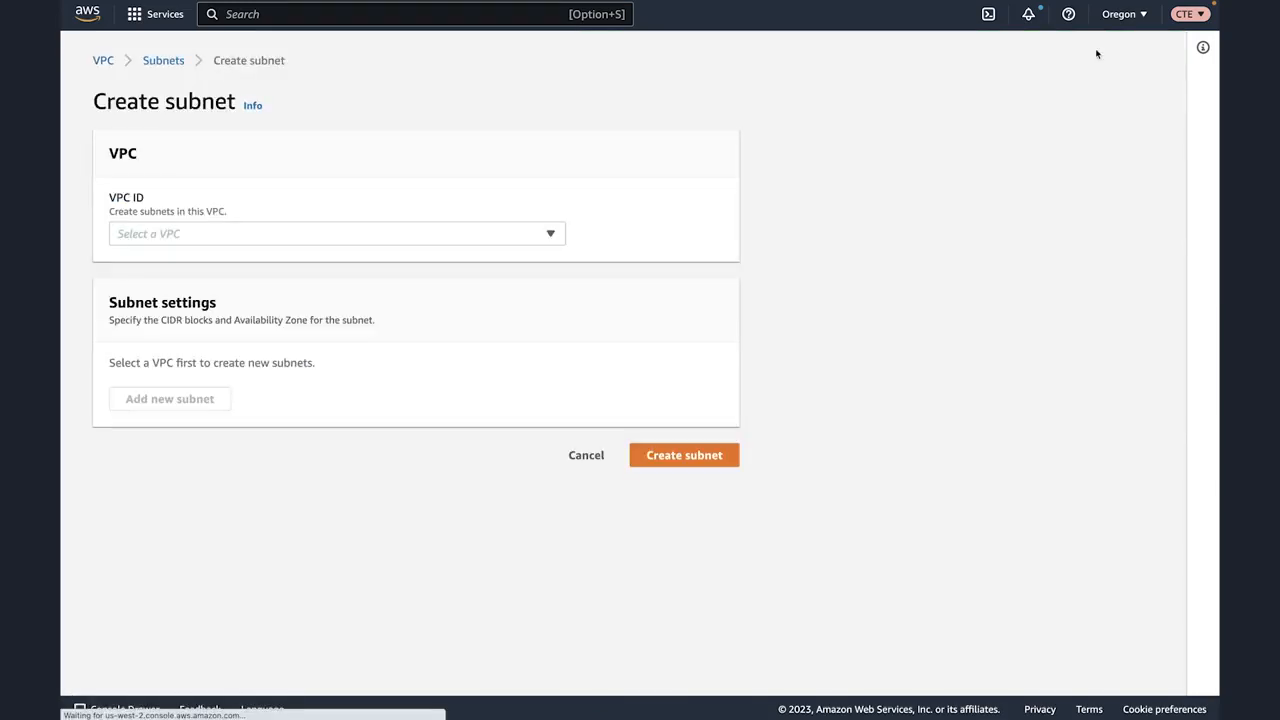
click(326, 236)
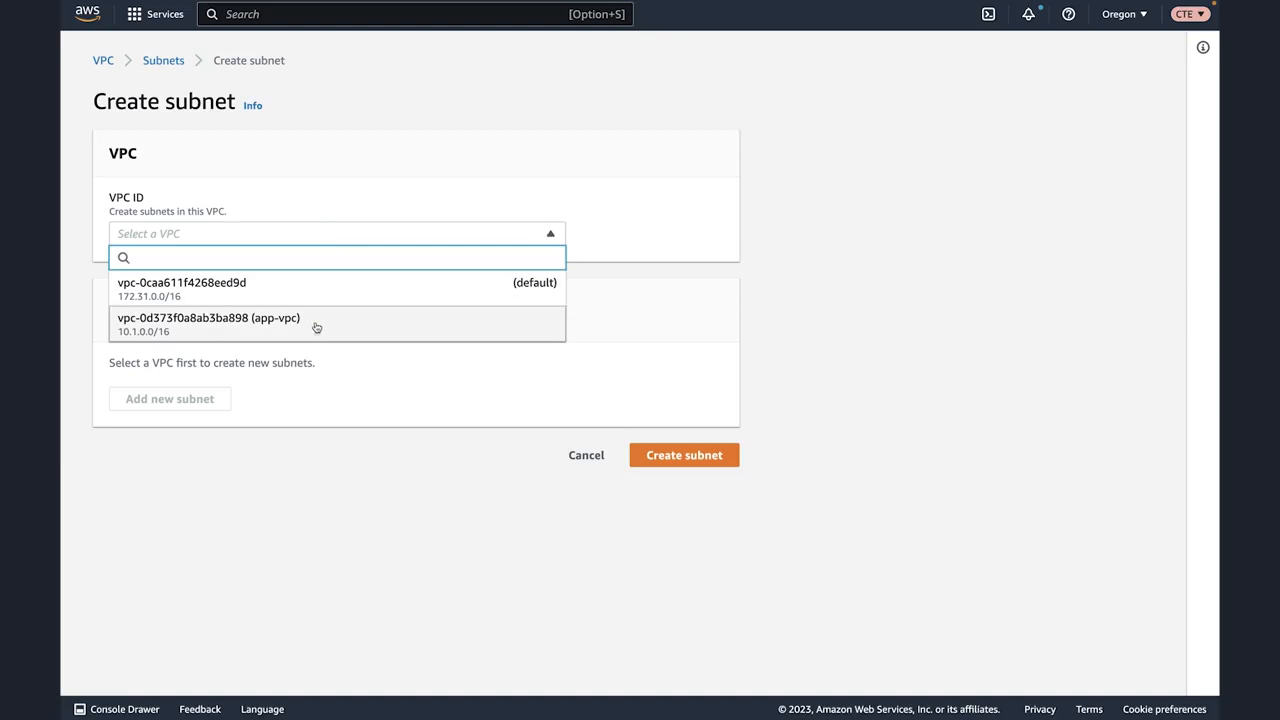
click(315, 327)
Step: Define the first subnet as Public Subnet 1 in Availability Zone us-west-2a with IPv4 CIDR block 10.1.1.0/24
scroll(449, 390, down, 3)
click(235, 324)
text(Public Subnet 1)
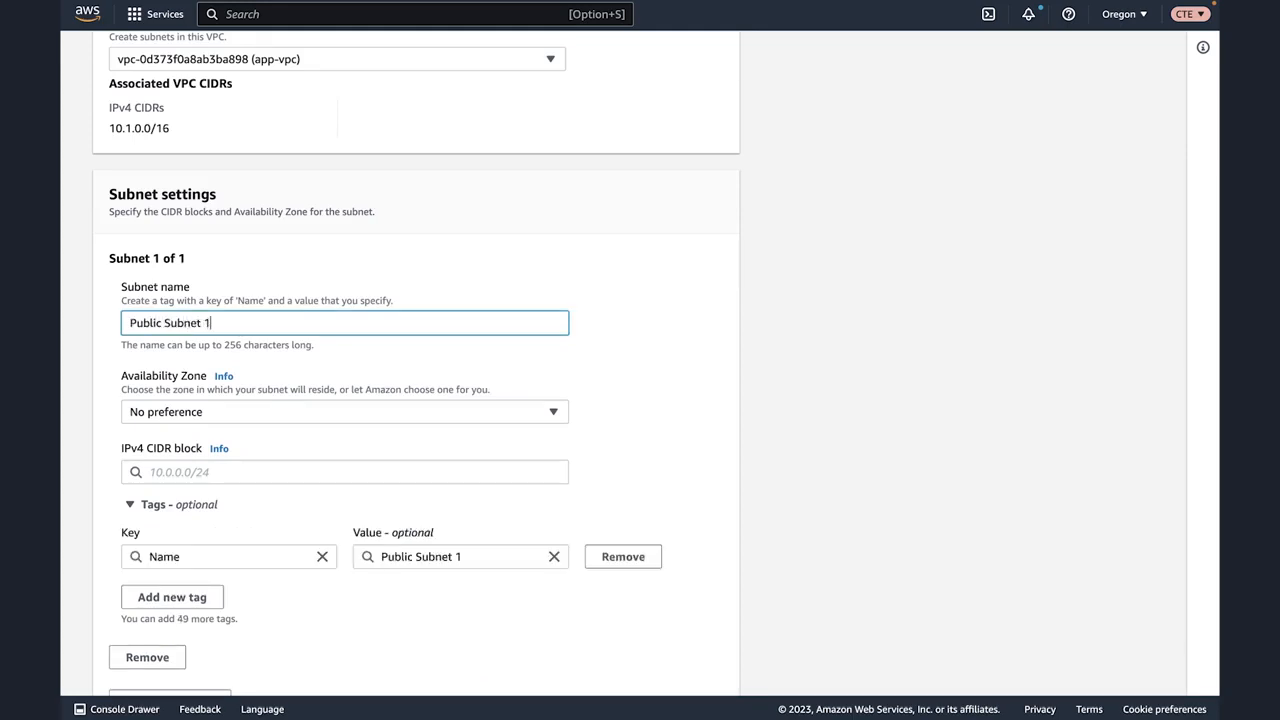
click(234, 404)
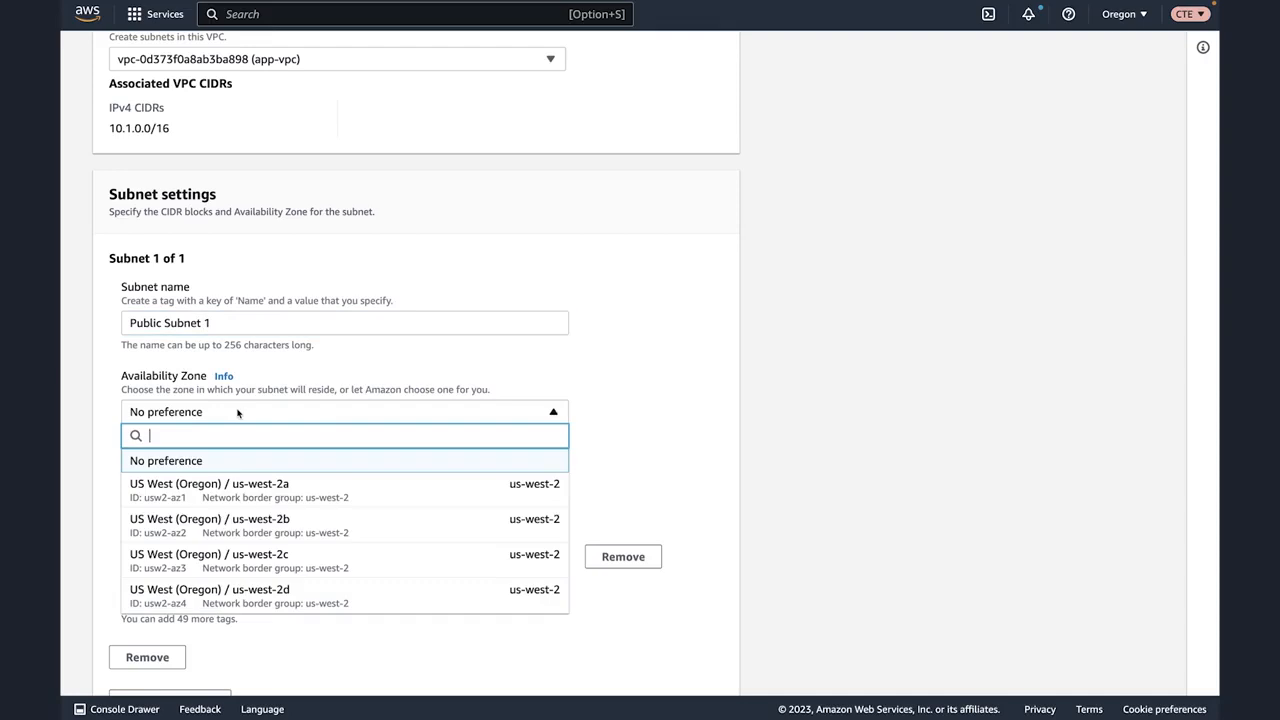
click(250, 476)
scroll(480, 457, down, 2)
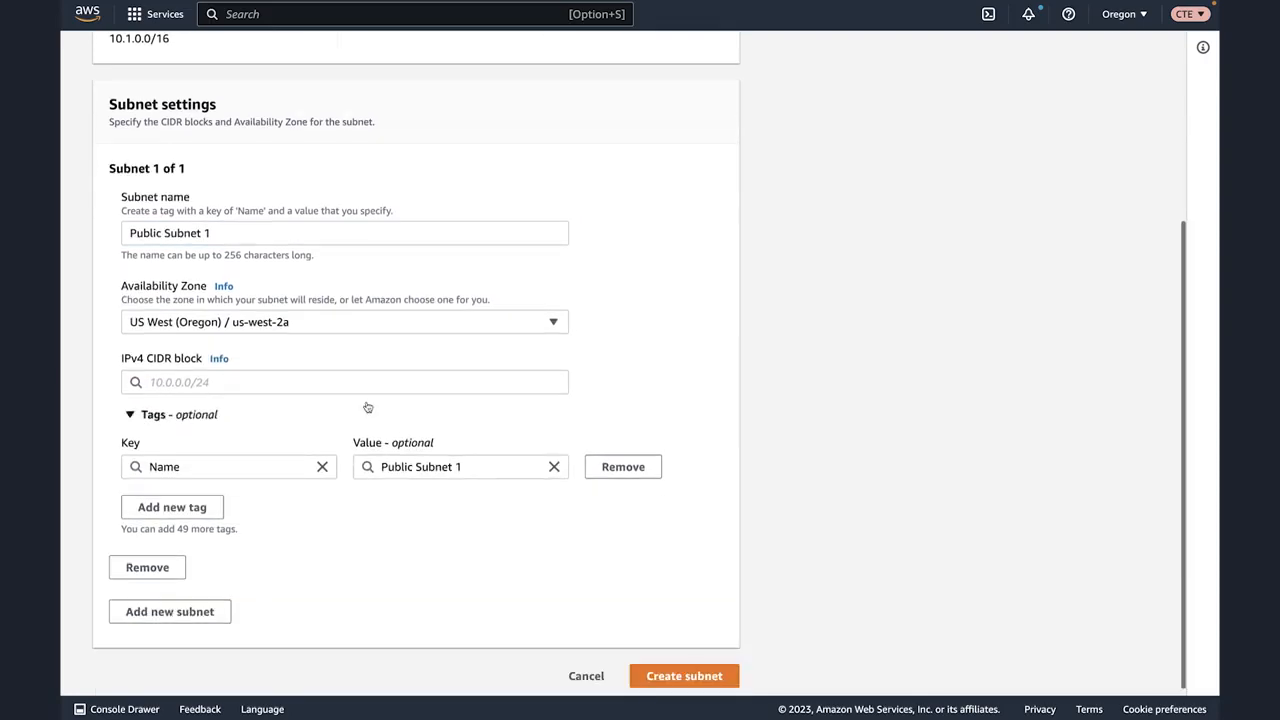
click(330, 374)
text(10.)
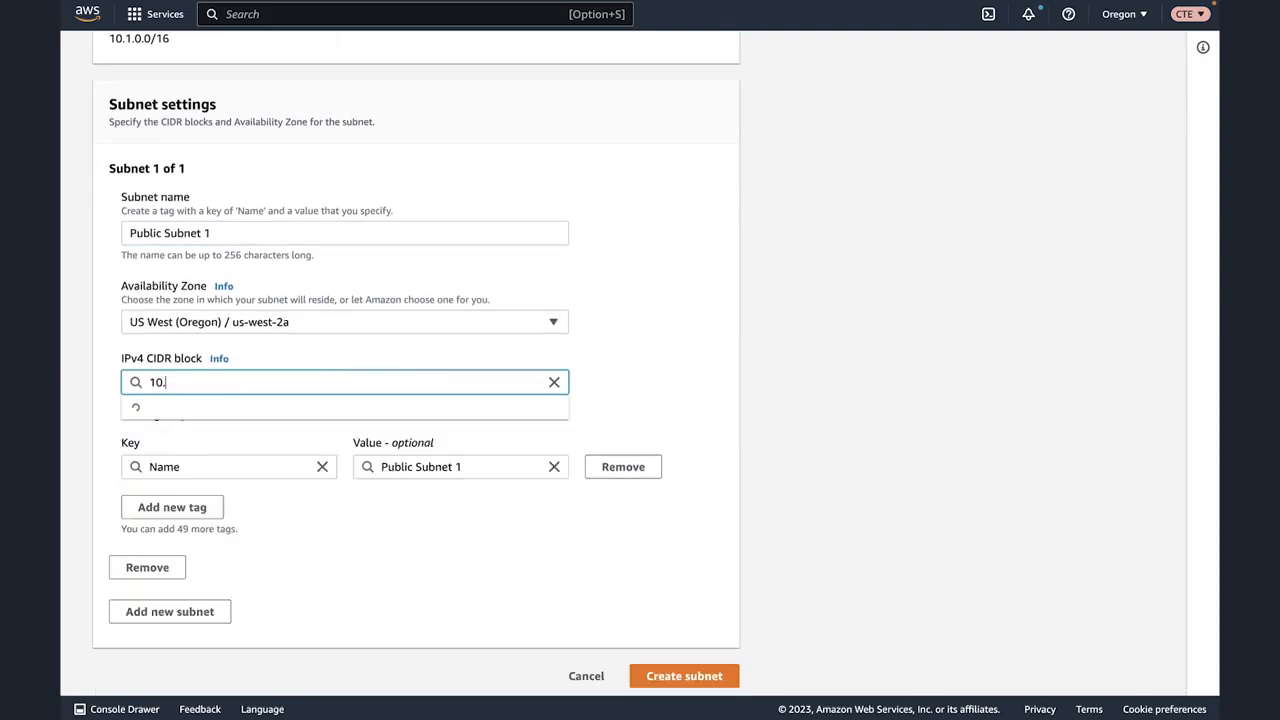
text(1.1.0/24)
click(423, 414)
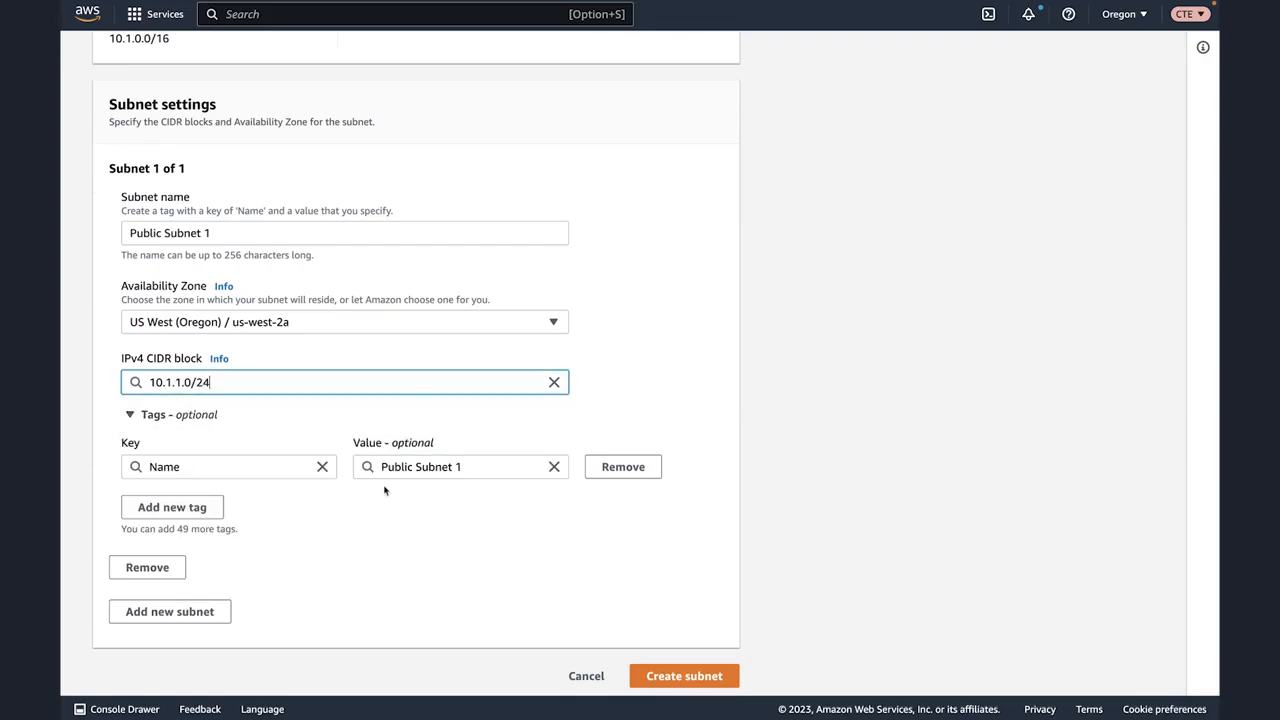
Step: Add a second subnet named Private Subnet 1 in Availability Zone us-west-2a
click(208, 603)
scroll(207, 603, down, 5)
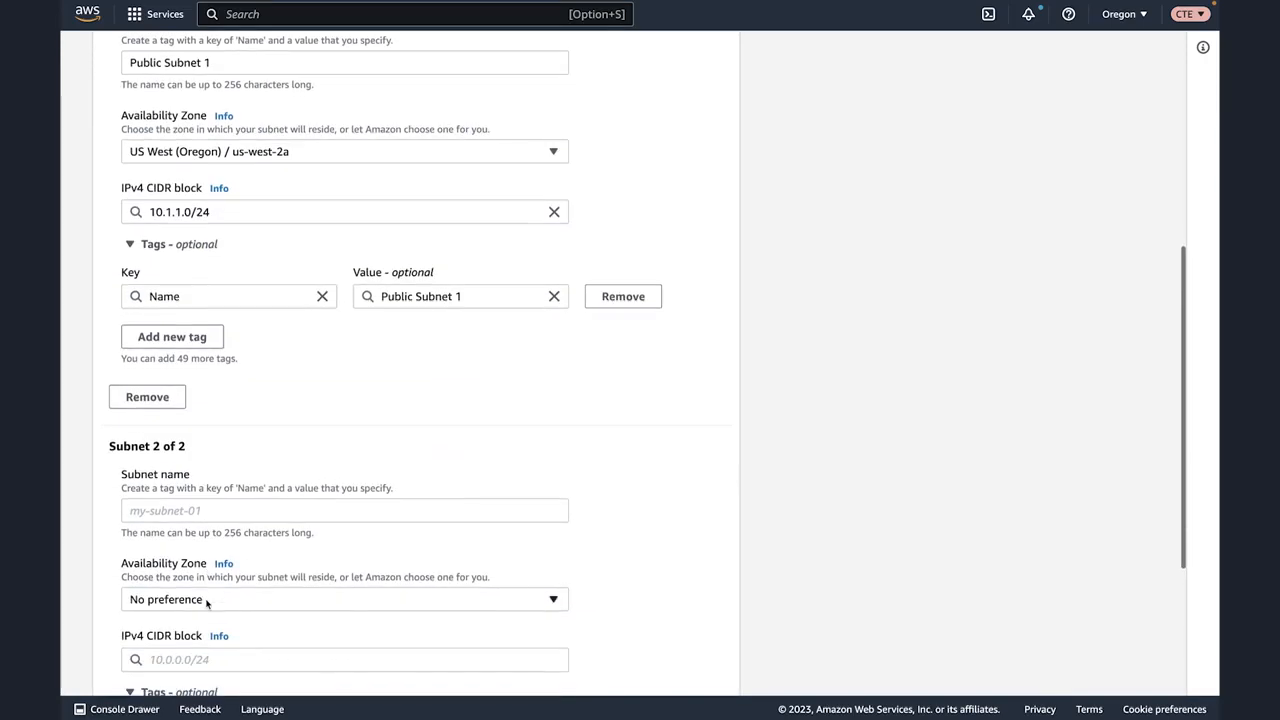
click(180, 455)
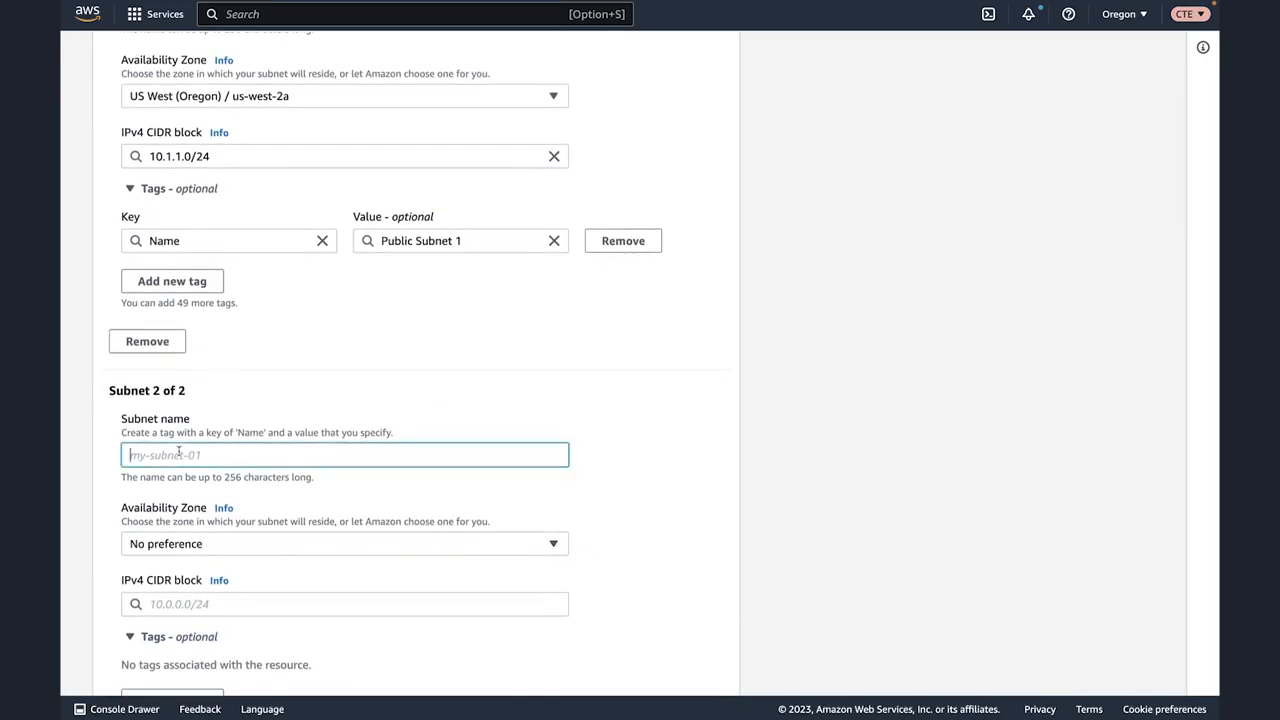
scroll(180, 455, down, 1)
text(P)
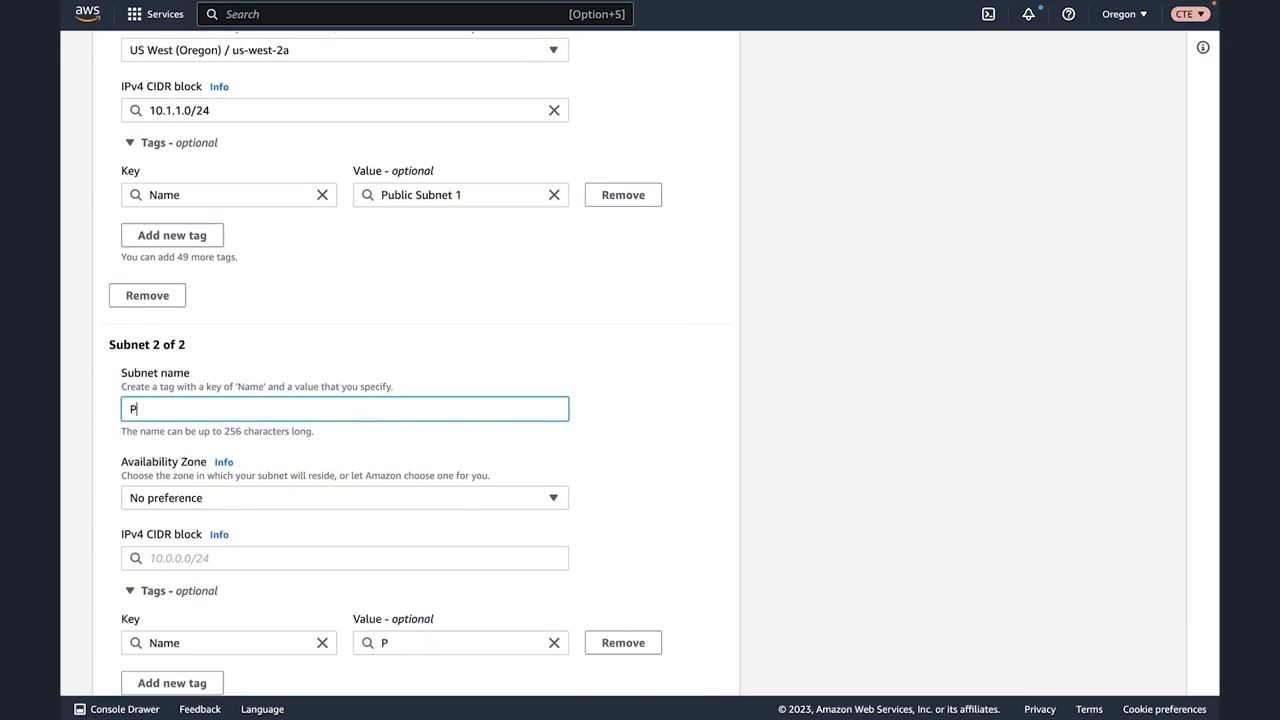
text(rivate Subnet 1)
click(203, 500)
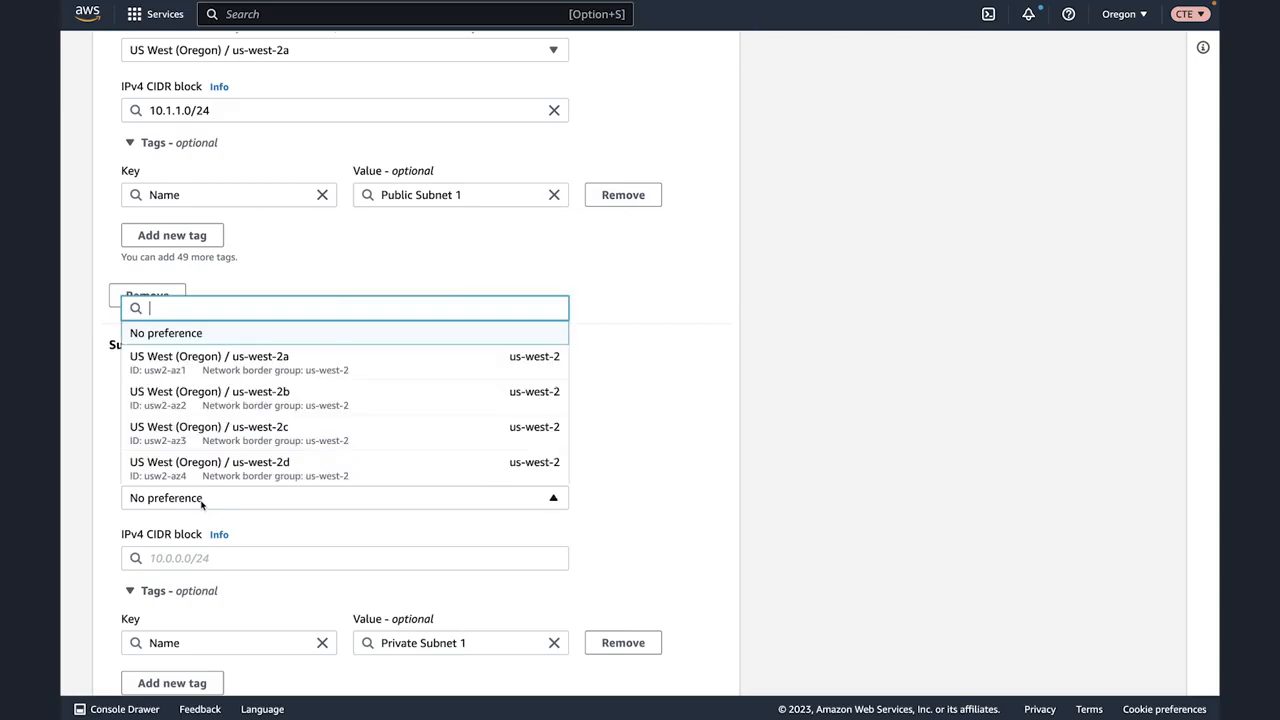
click(219, 377)
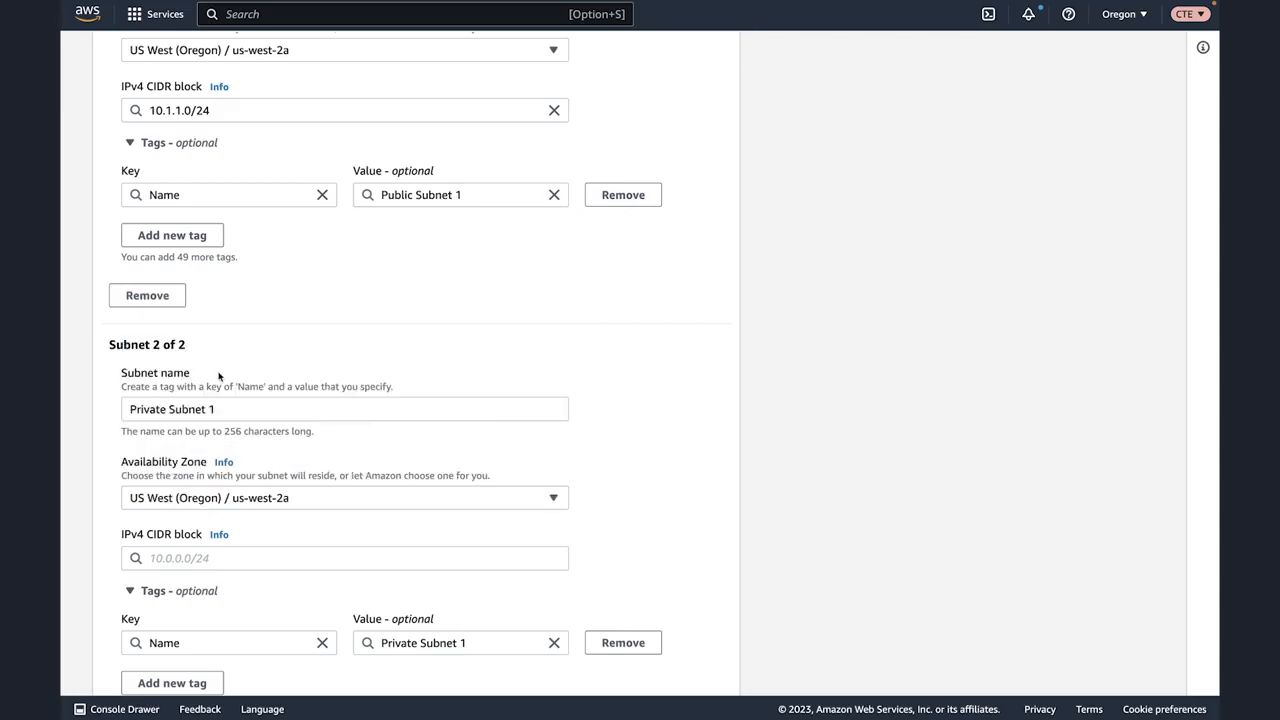
Step: Set the IPv4 CIDR block of Private Subnet 1 to 10.1.2.0/24
scroll(263, 517, down, 1)
click(219, 464)
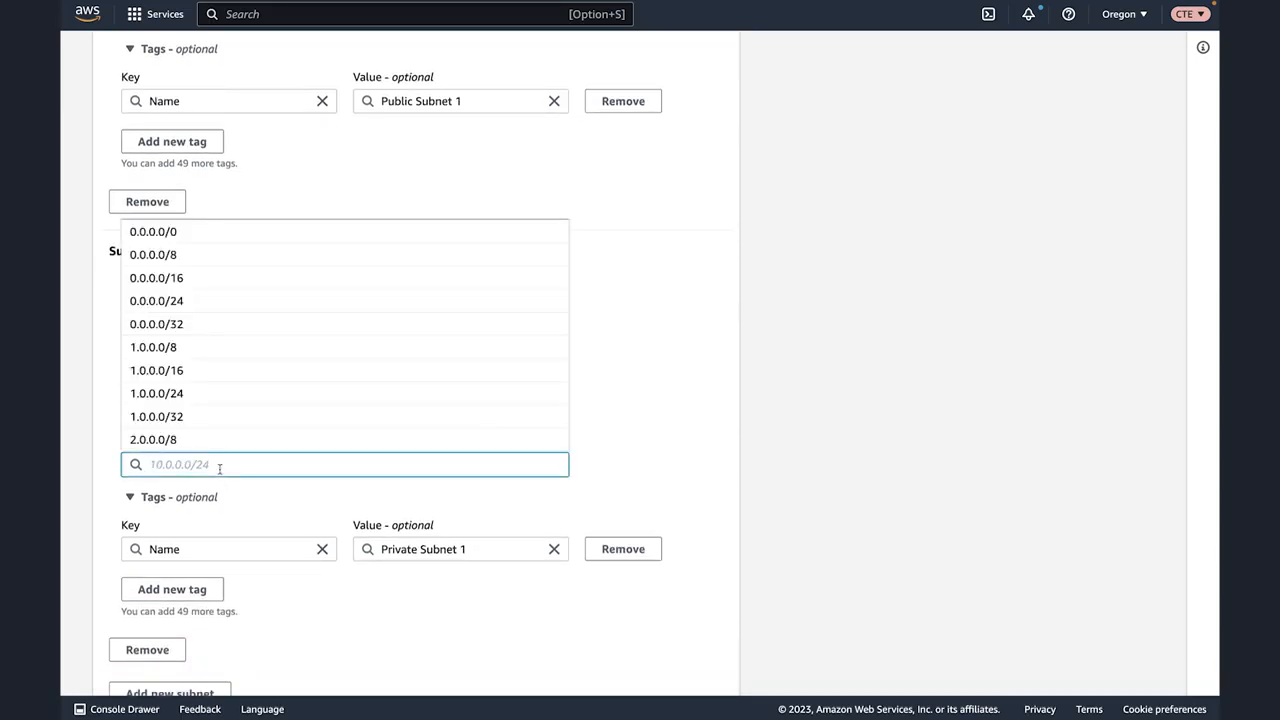
text(10.)
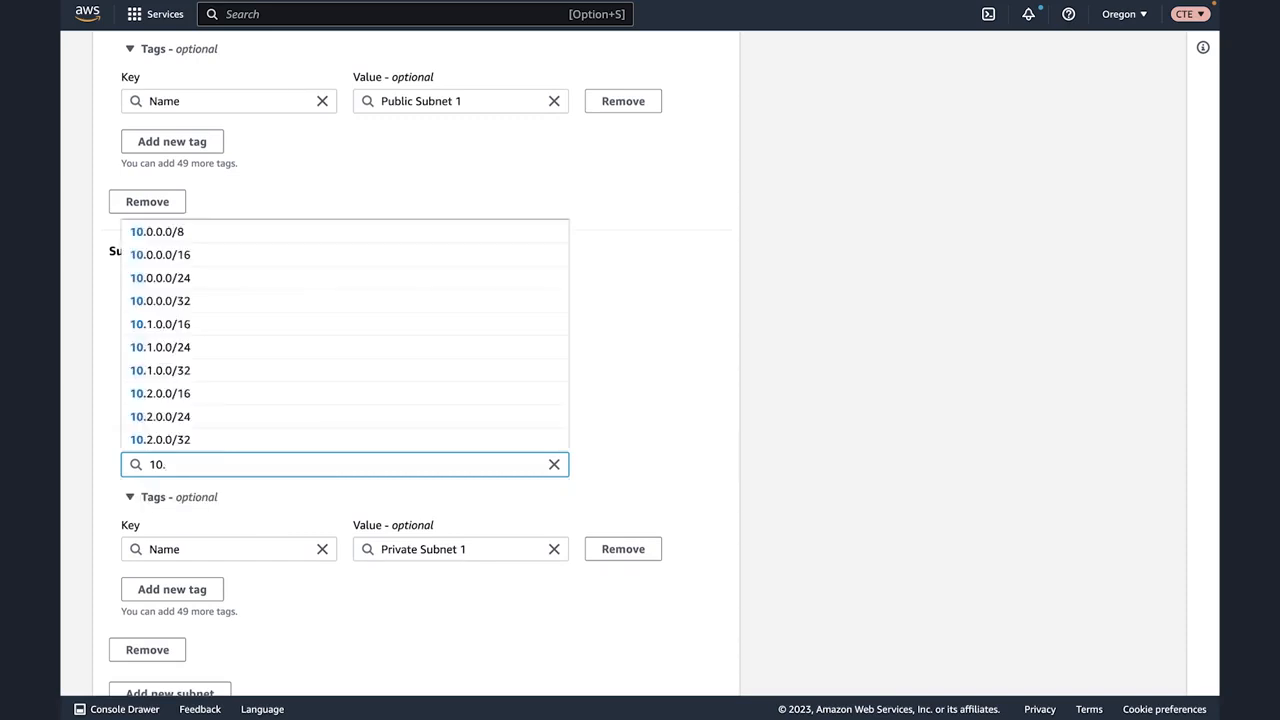
text(1.2)
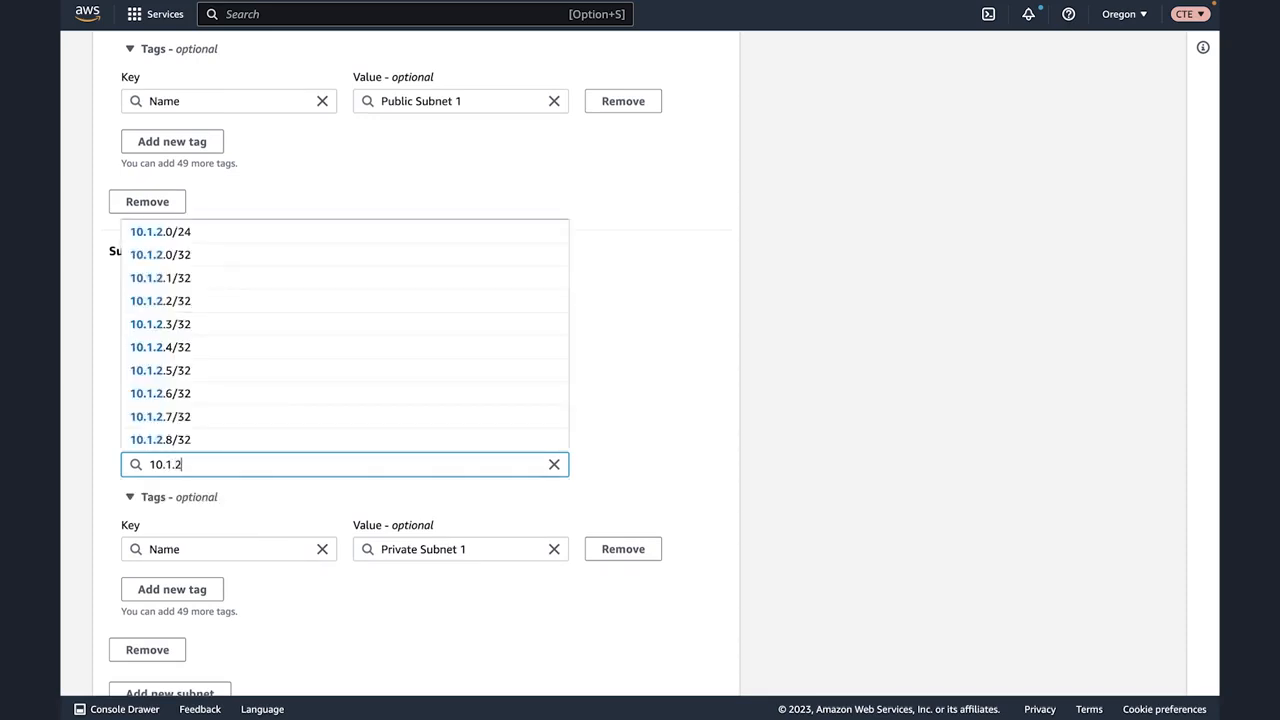
text(.0/24)
click(287, 496)
scroll(311, 538, down, 2)
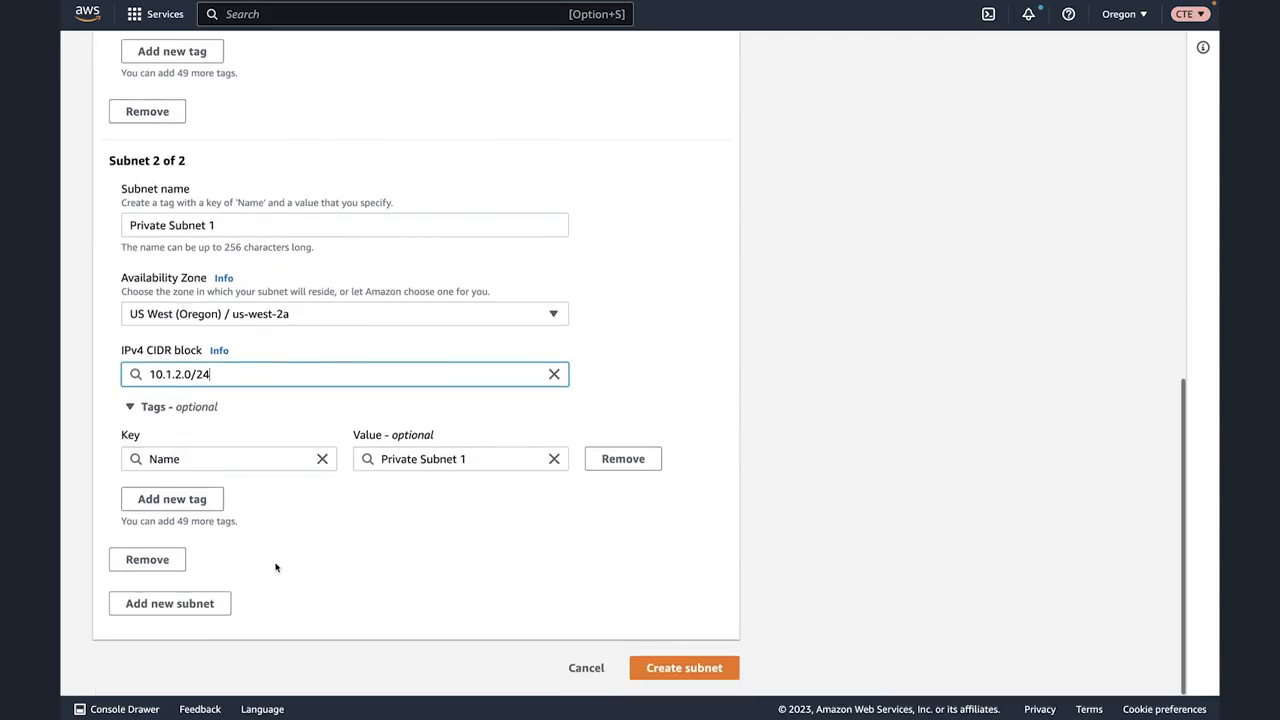
Step: Add a third subnet named Public Subnet 2 in Availability Zone us-west-2b
click(195, 606)
scroll(369, 543, down, 5)
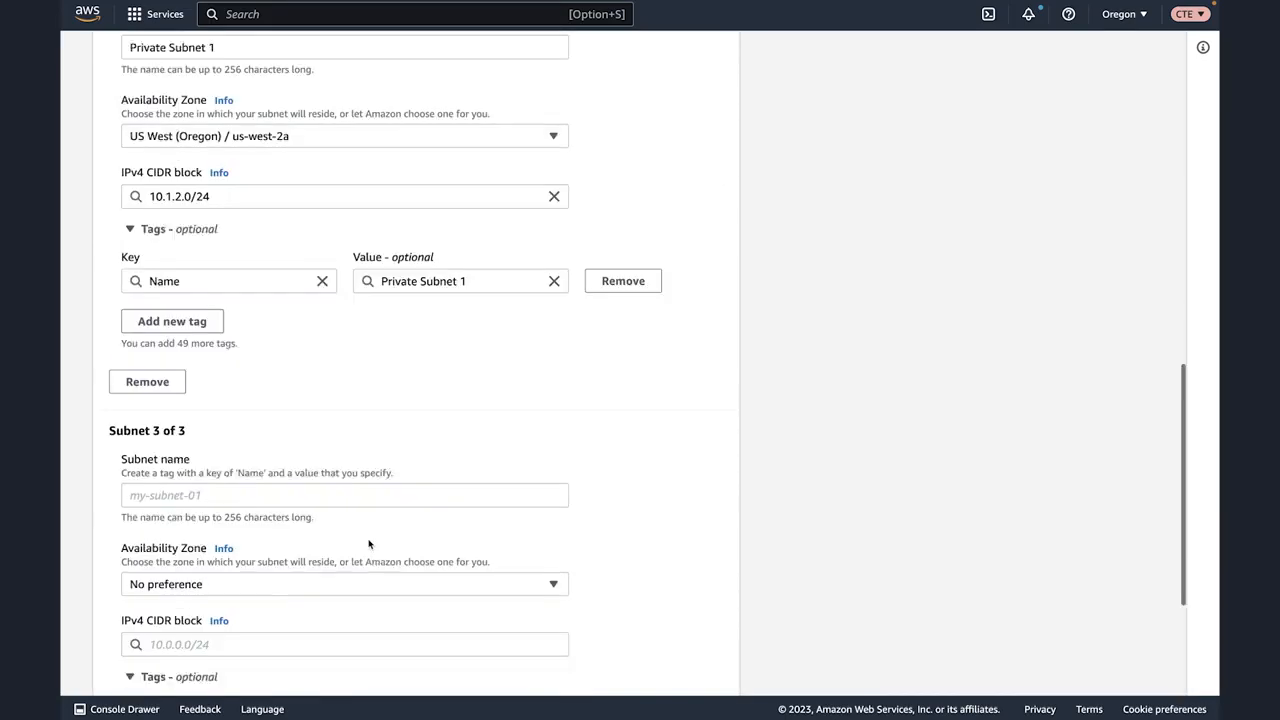
click(200, 341)
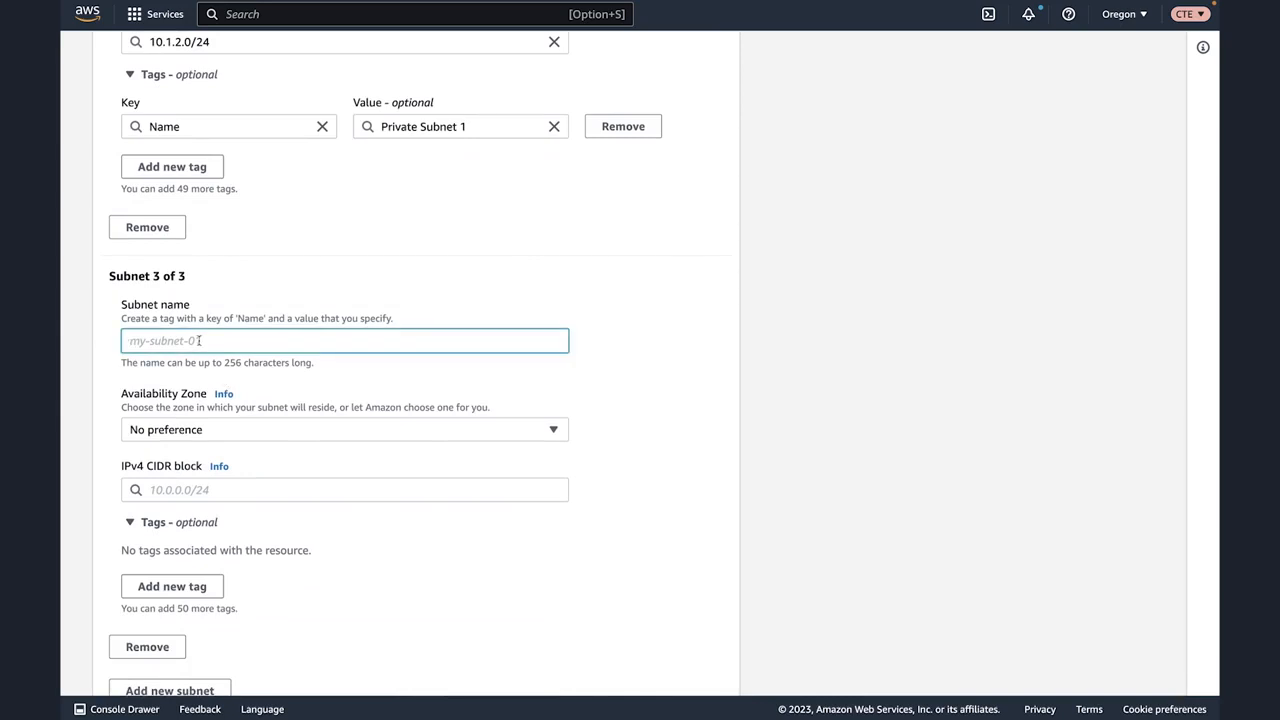
text(Public Subnet)
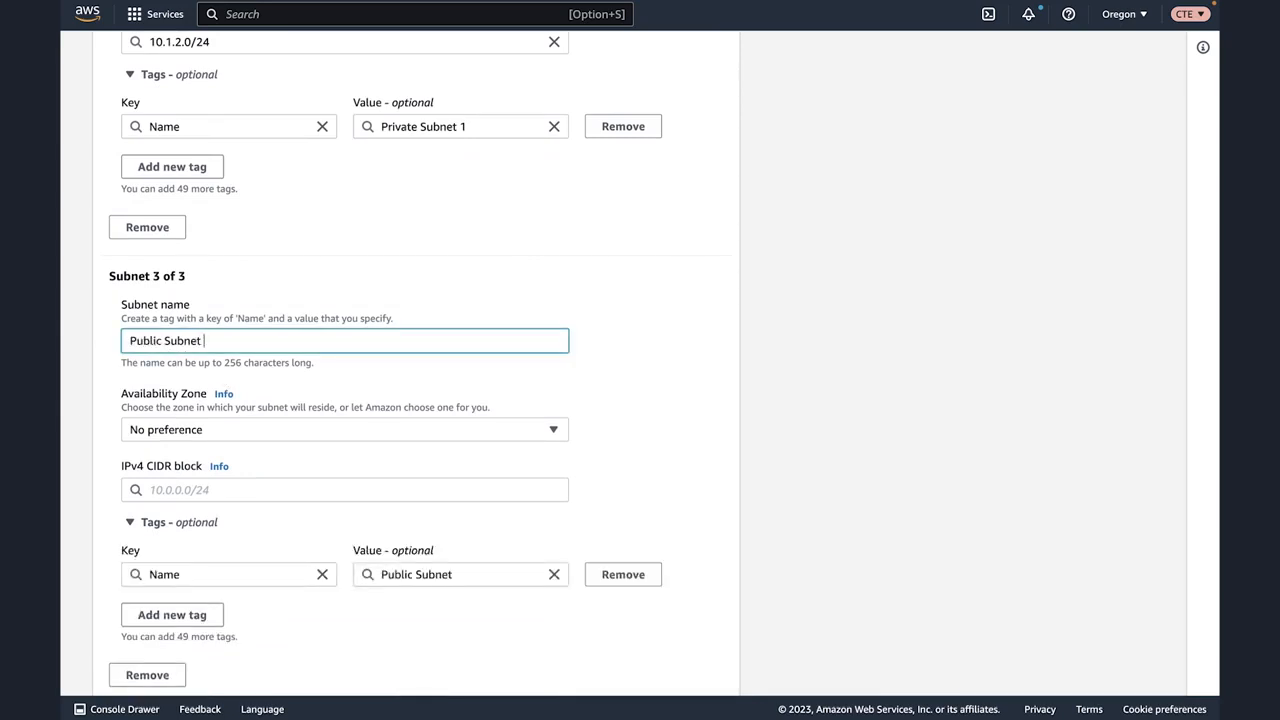
text( 2)
click(214, 429)
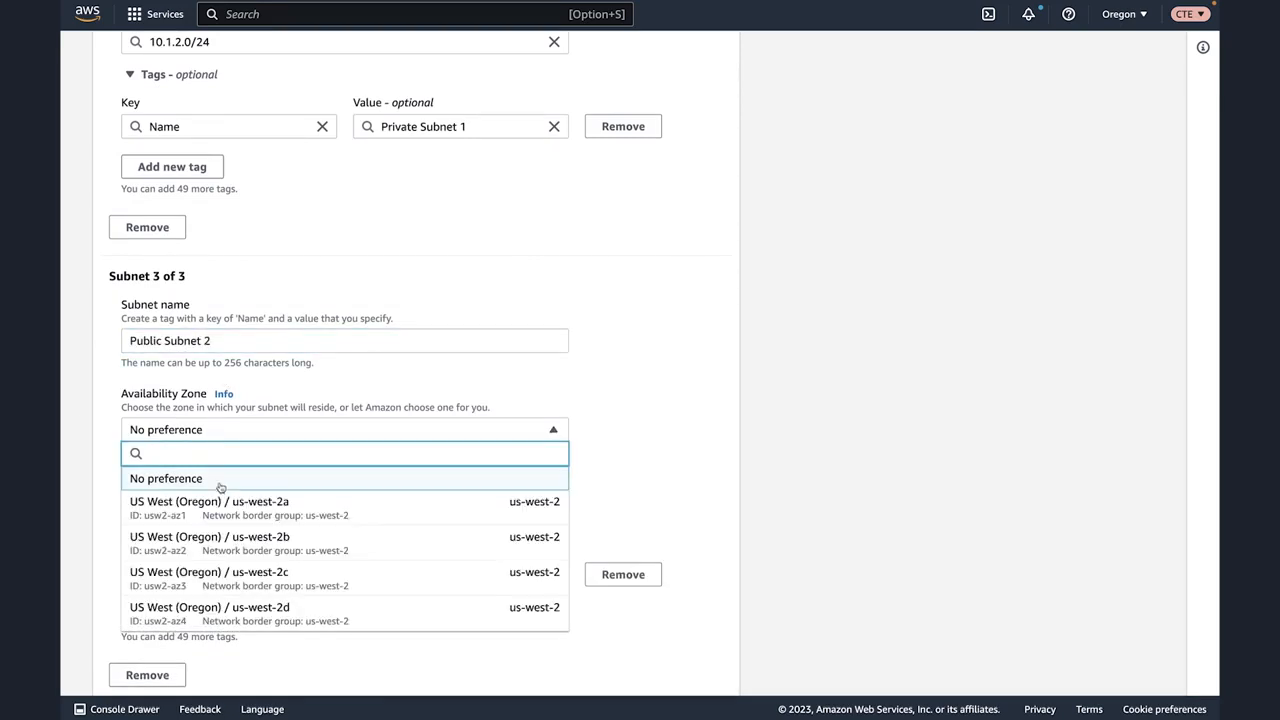
click(228, 543)
Step: Set the IPv4 CIDR block of Public Subnet 2 to 10.1.3.0/24
click(349, 488)
scroll(349, 488, down, 1)
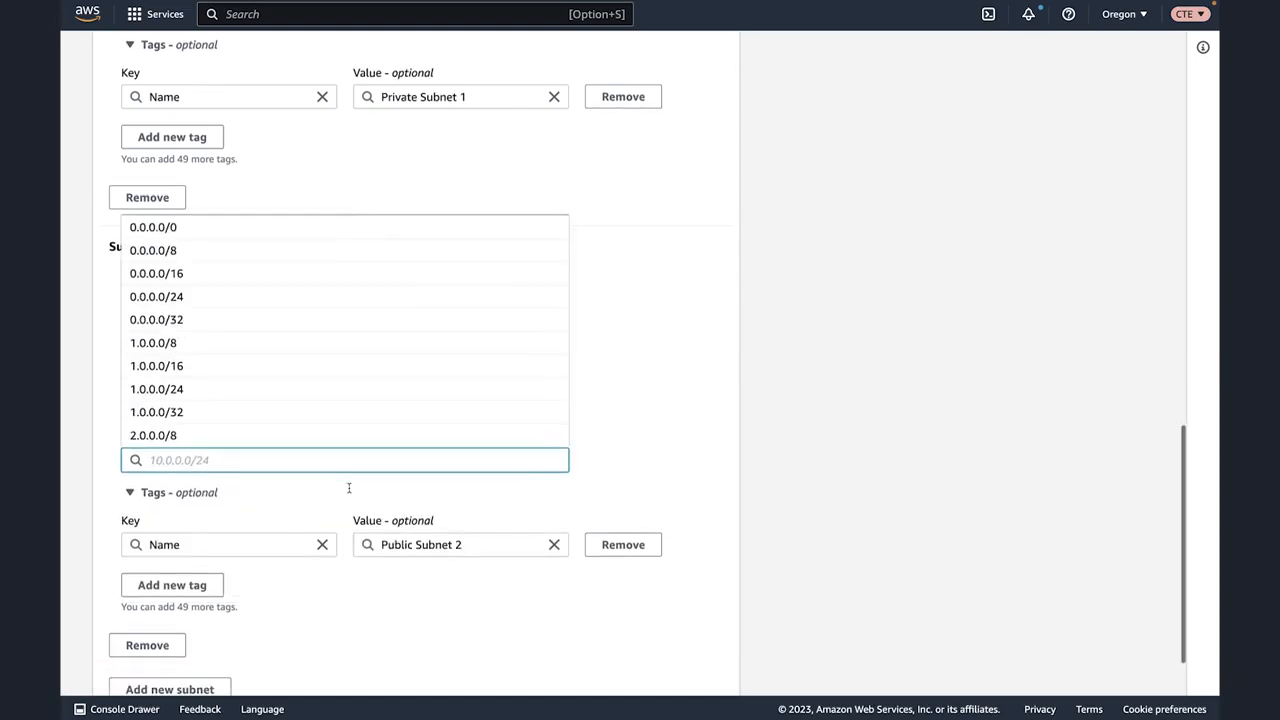
text(10)
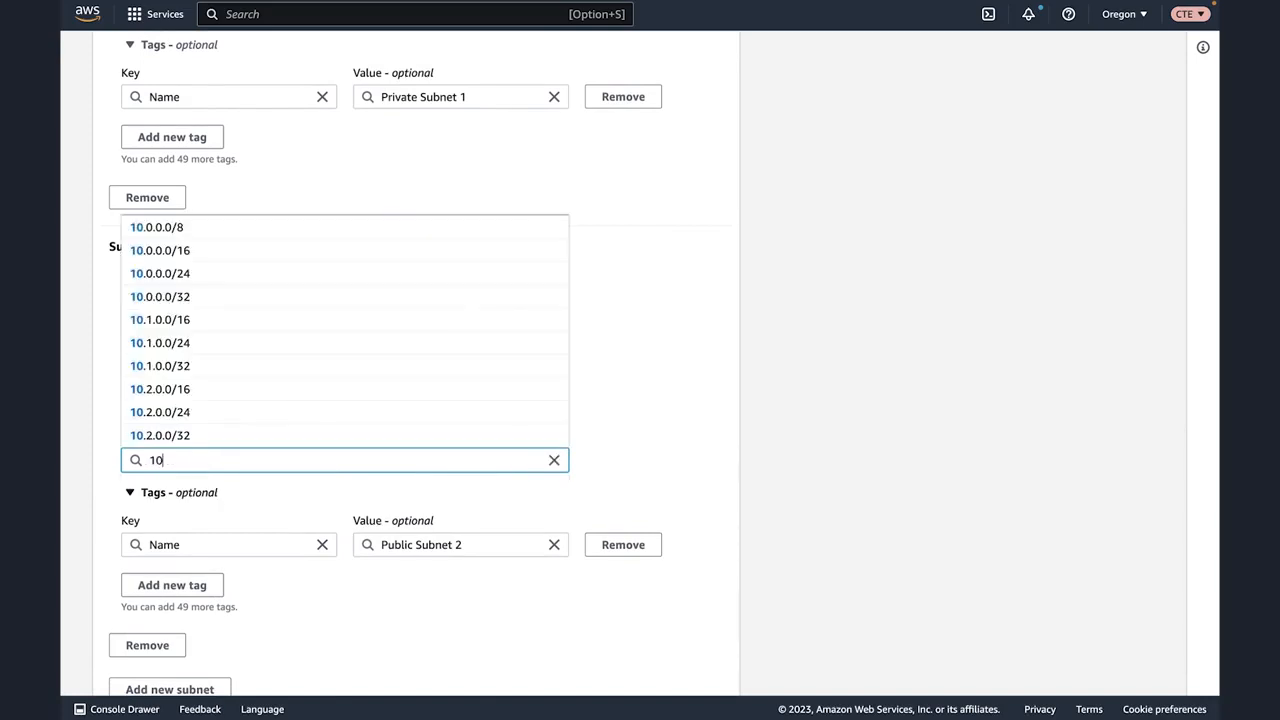
text(.1.3.0/24)
key(Return)
scroll(351, 591, down, 3)
Step: Add a fourth subnet named Private Subnet 2 in Availability Zone us-west-2b
click(213, 608)
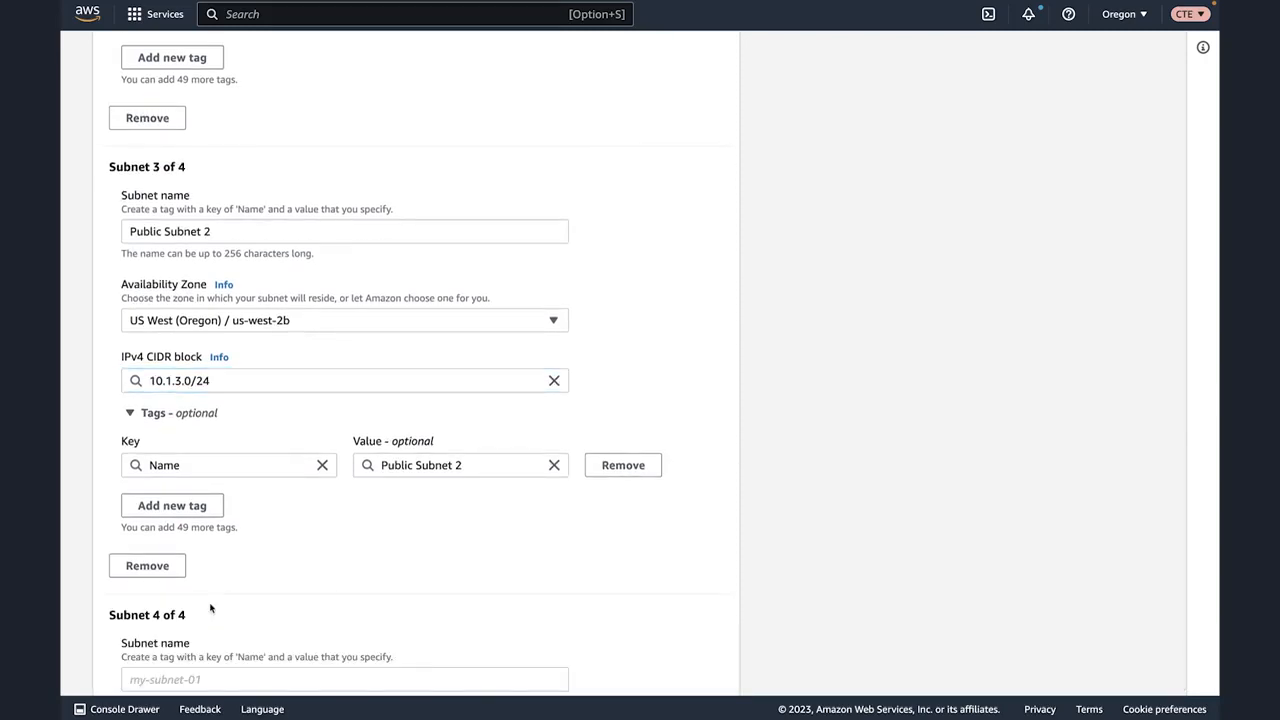
scroll(209, 608, down, 2)
click(190, 616)
scroll(187, 612, down, 2)
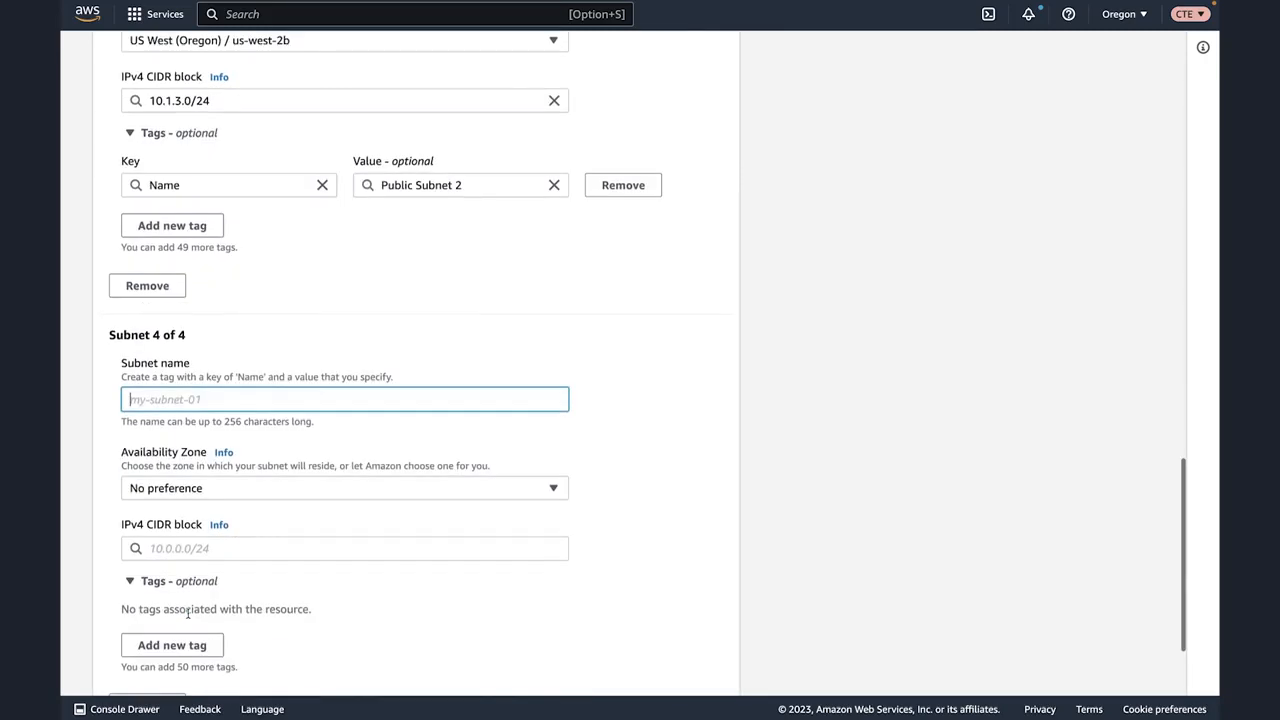
text(Private Sub)
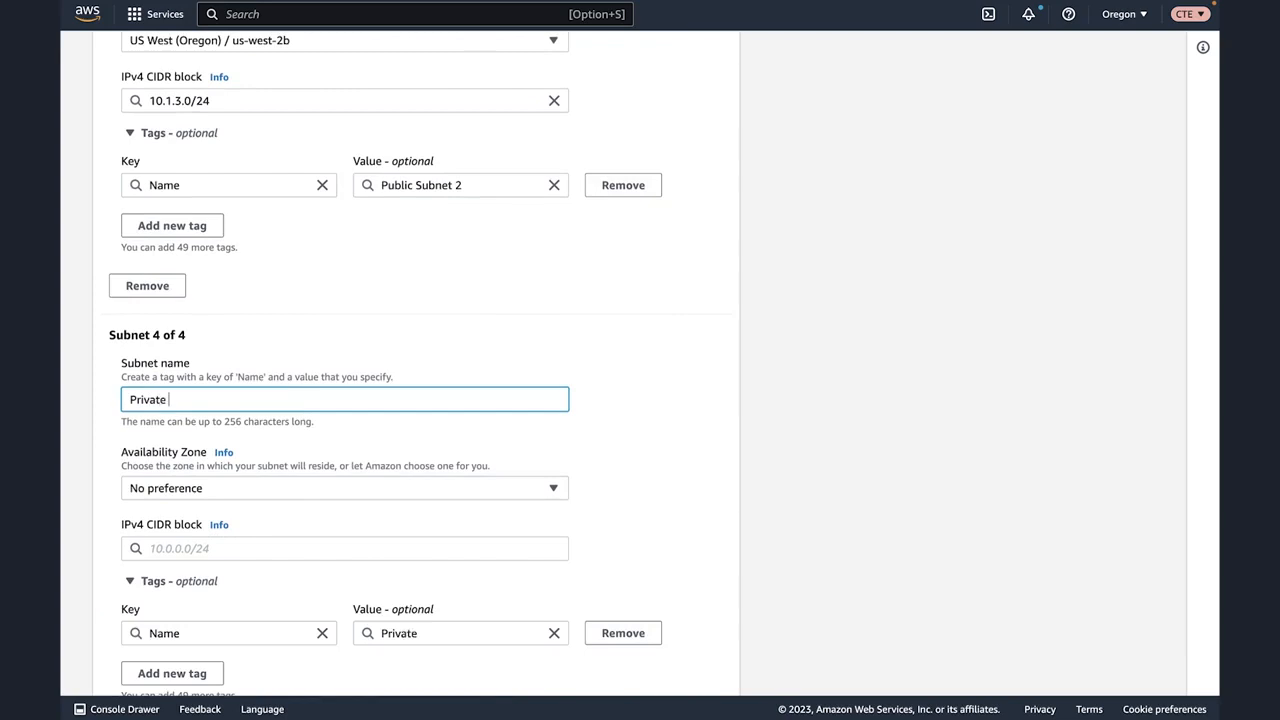
key(BackSpace)
text(bnet 2)
scroll(183, 654, down, 1)
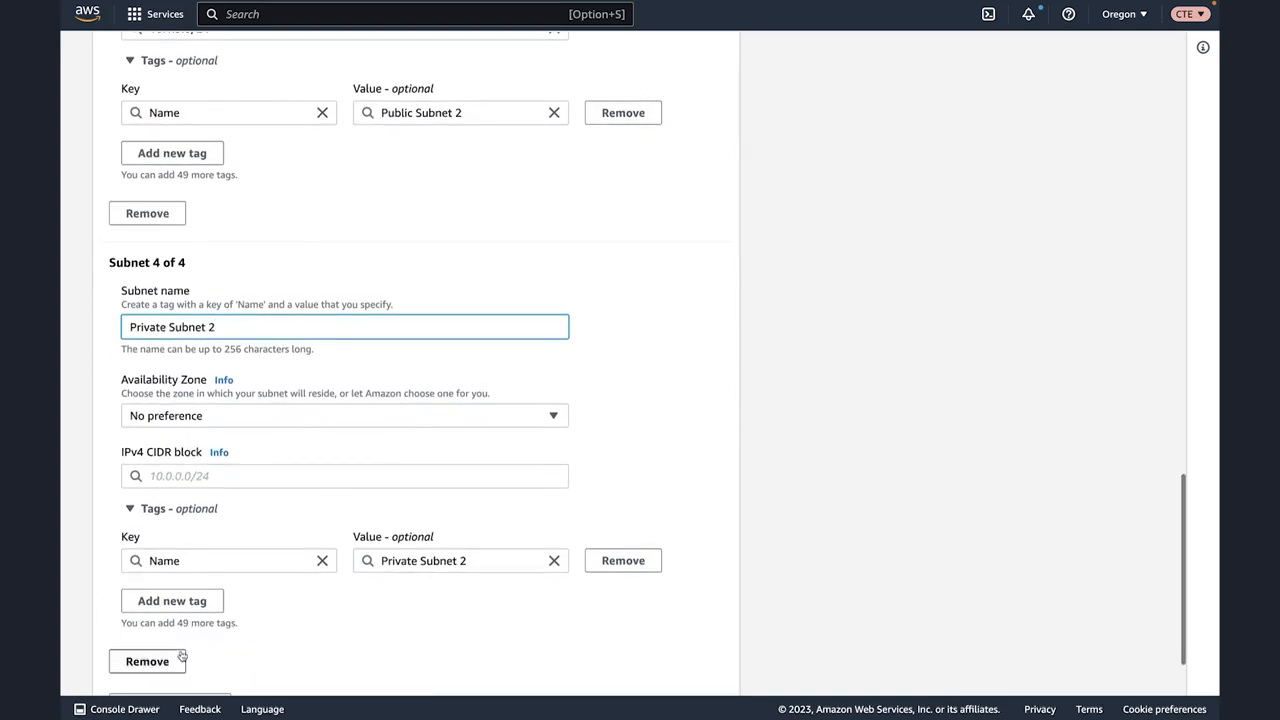
click(172, 416)
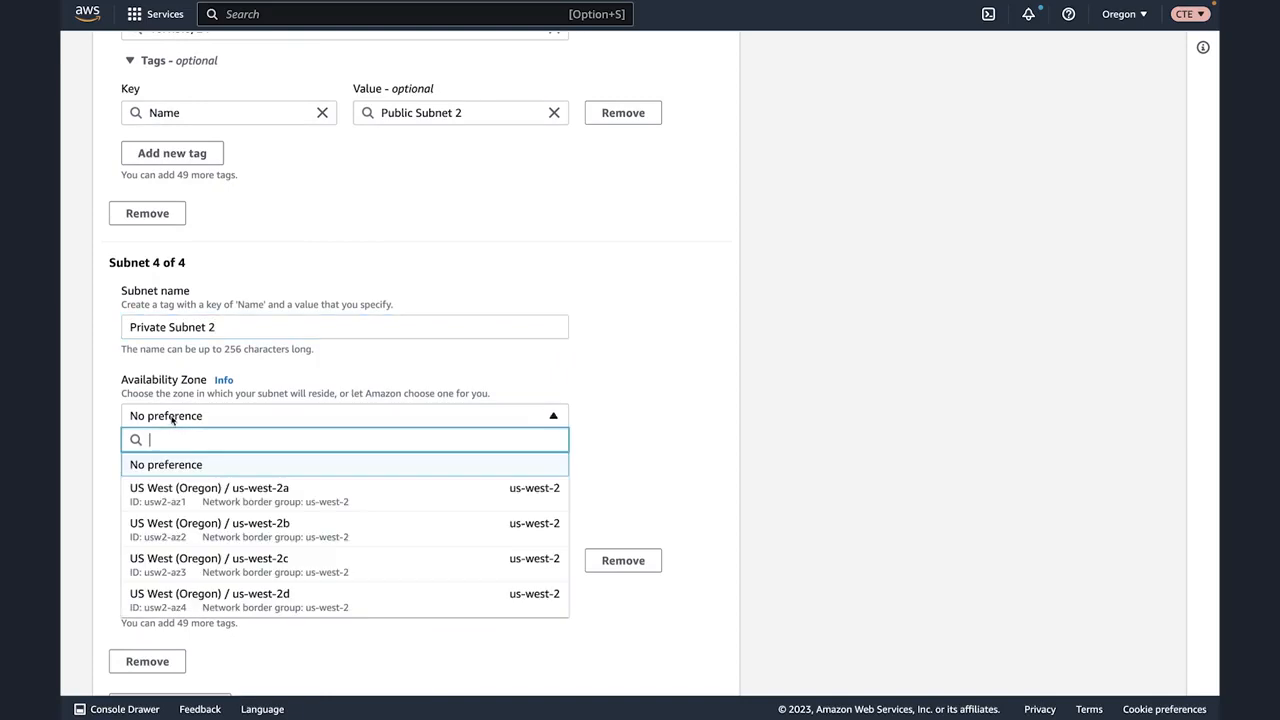
click(189, 527)
Step: Set the IPv4 CIDR block of Private Subnet 2 to 10.1.4.0/24
scroll(308, 494, down, 1)
click(236, 399)
text(10)
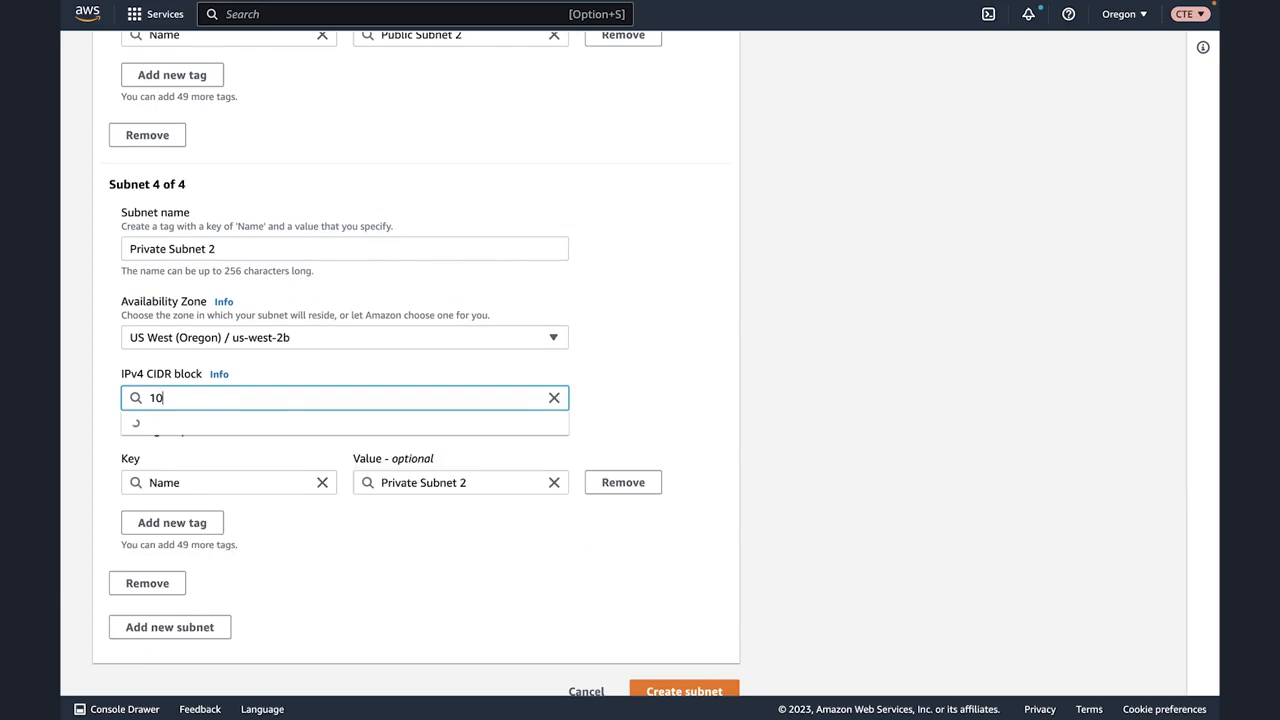
text(.1.4.0/24)
click(277, 422)
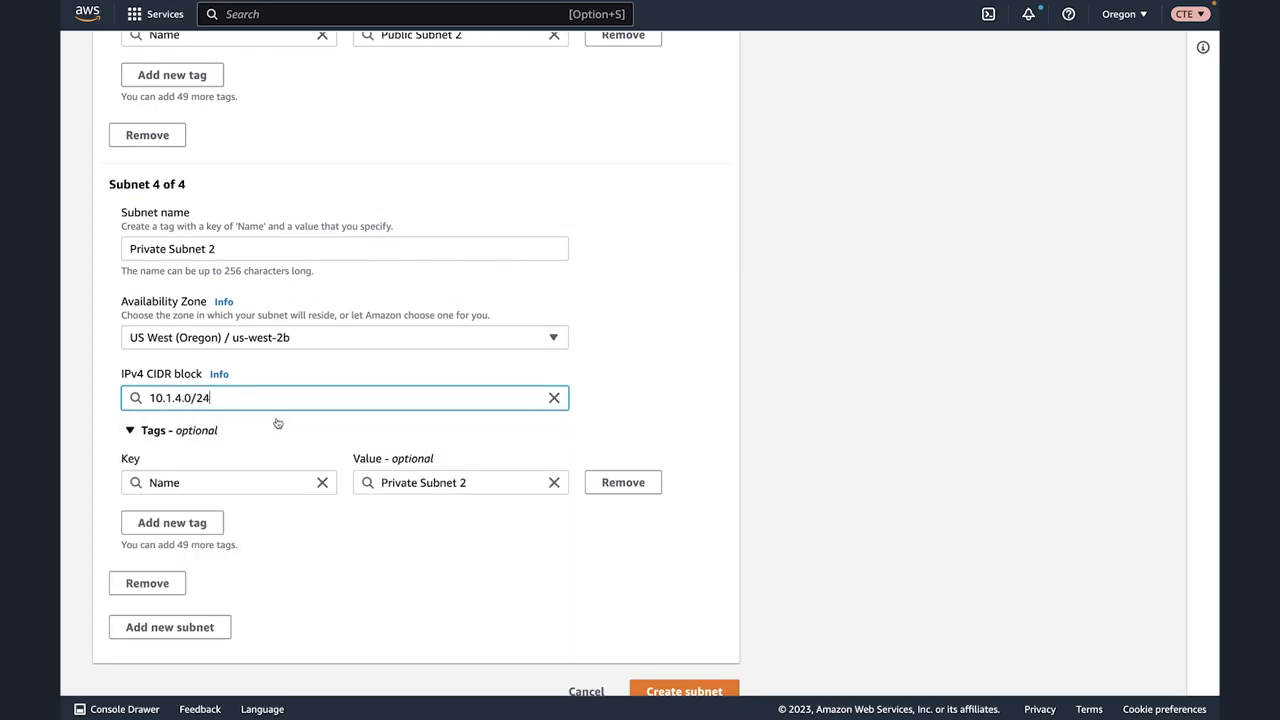
Step: Review the settings of all four subnets and create them
scroll(278, 424, up, 10)
scroll(277, 422, up, 4)
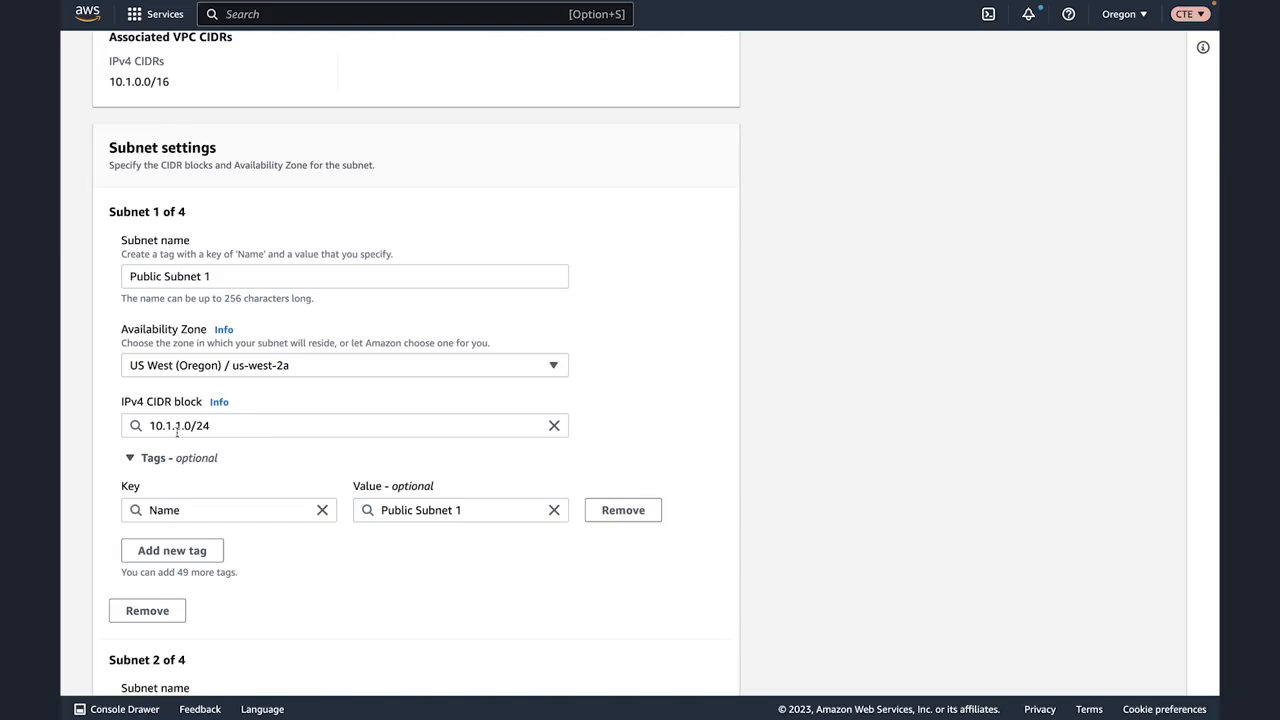
scroll(177, 432, down, 5)
scroll(203, 452, down, 5)
scroll(203, 452, down, 3)
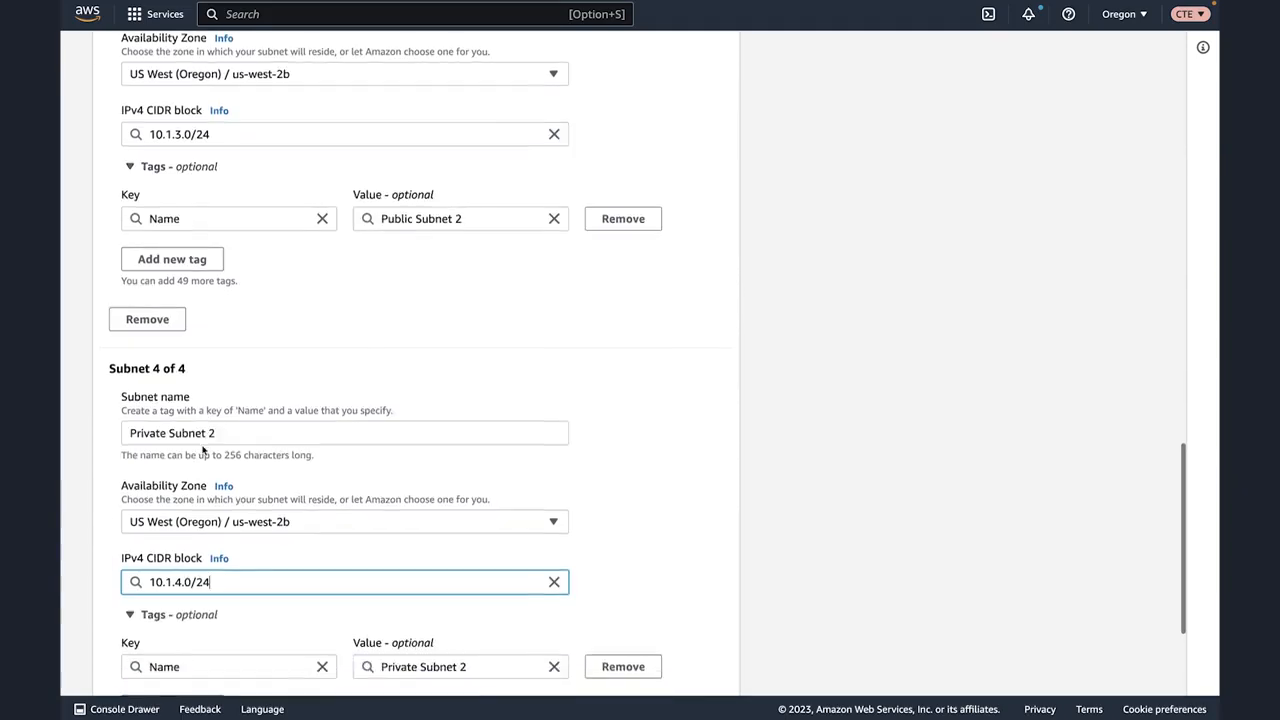
scroll(203, 452, down, 2)
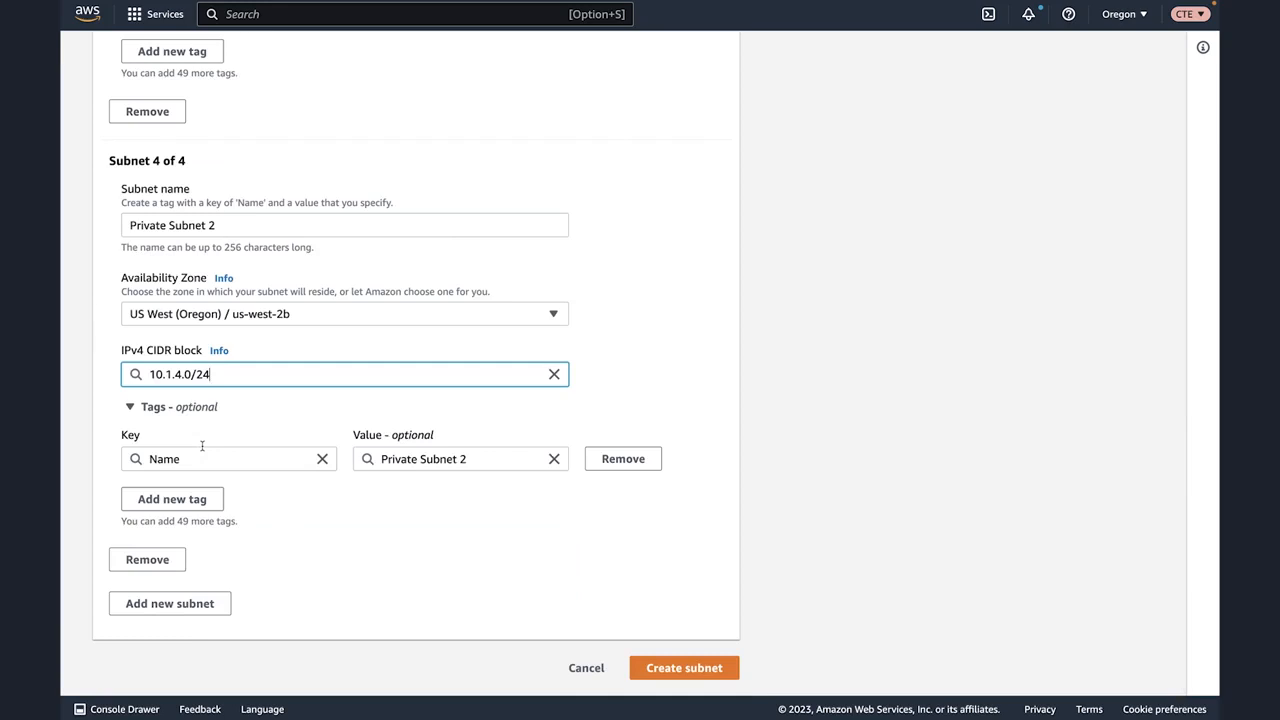
click(657, 675)
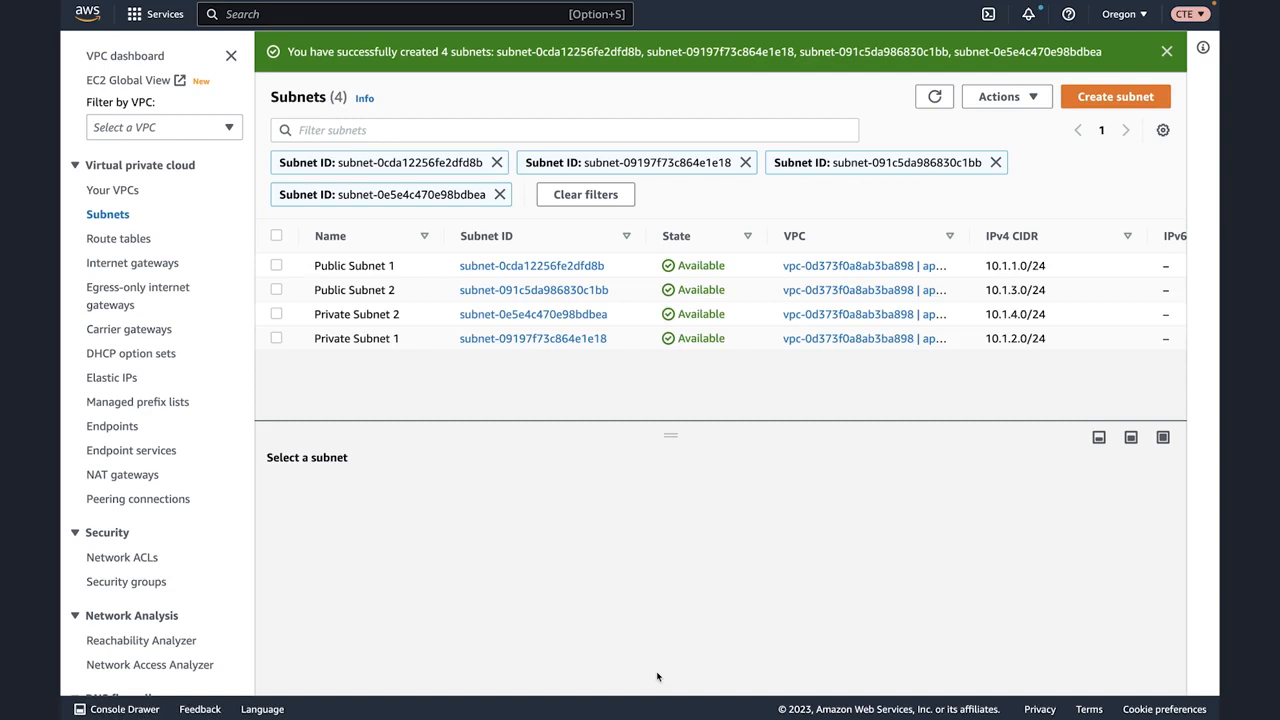
Step: Create an internet gateway named app-igw
click(152, 266)
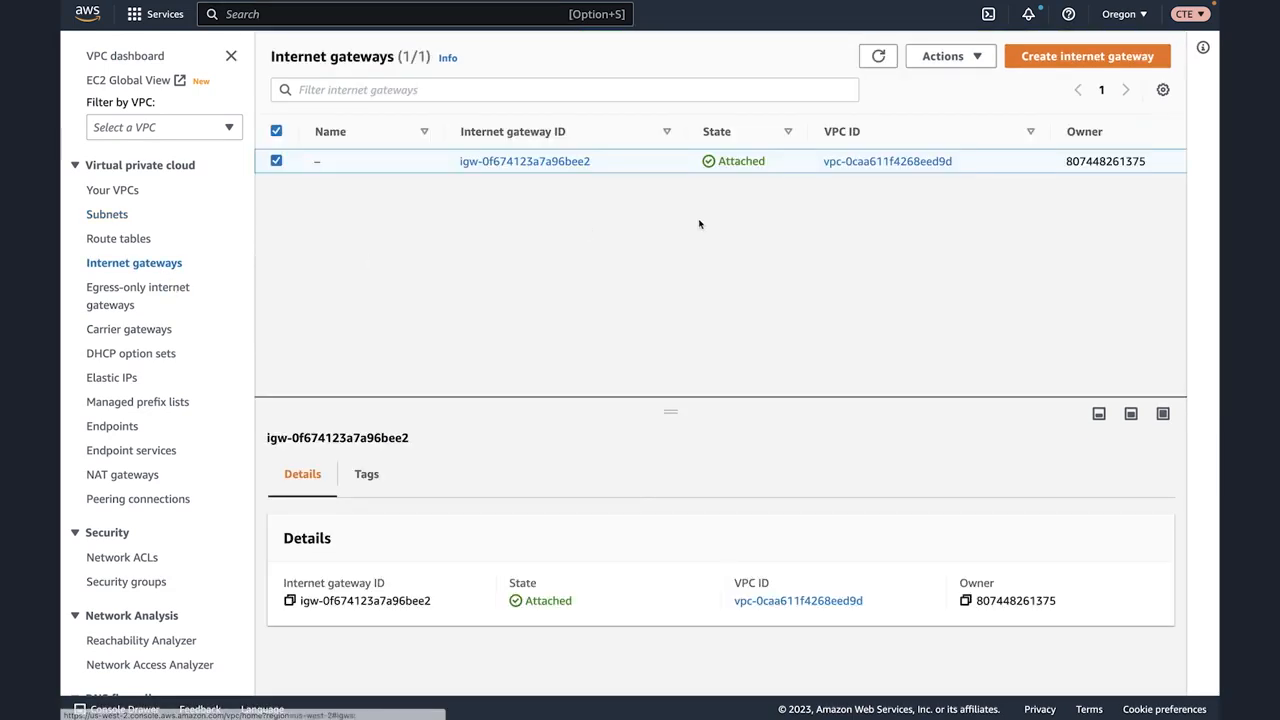
click(1054, 58)
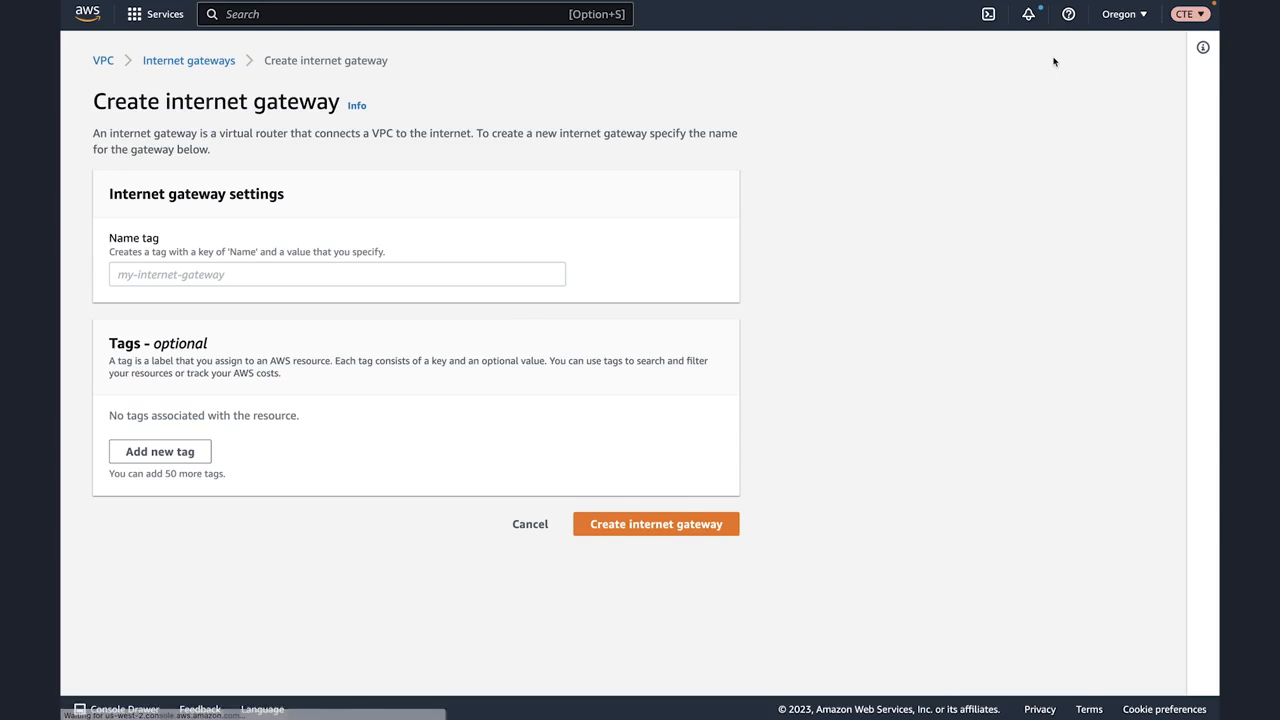
click(413, 272)
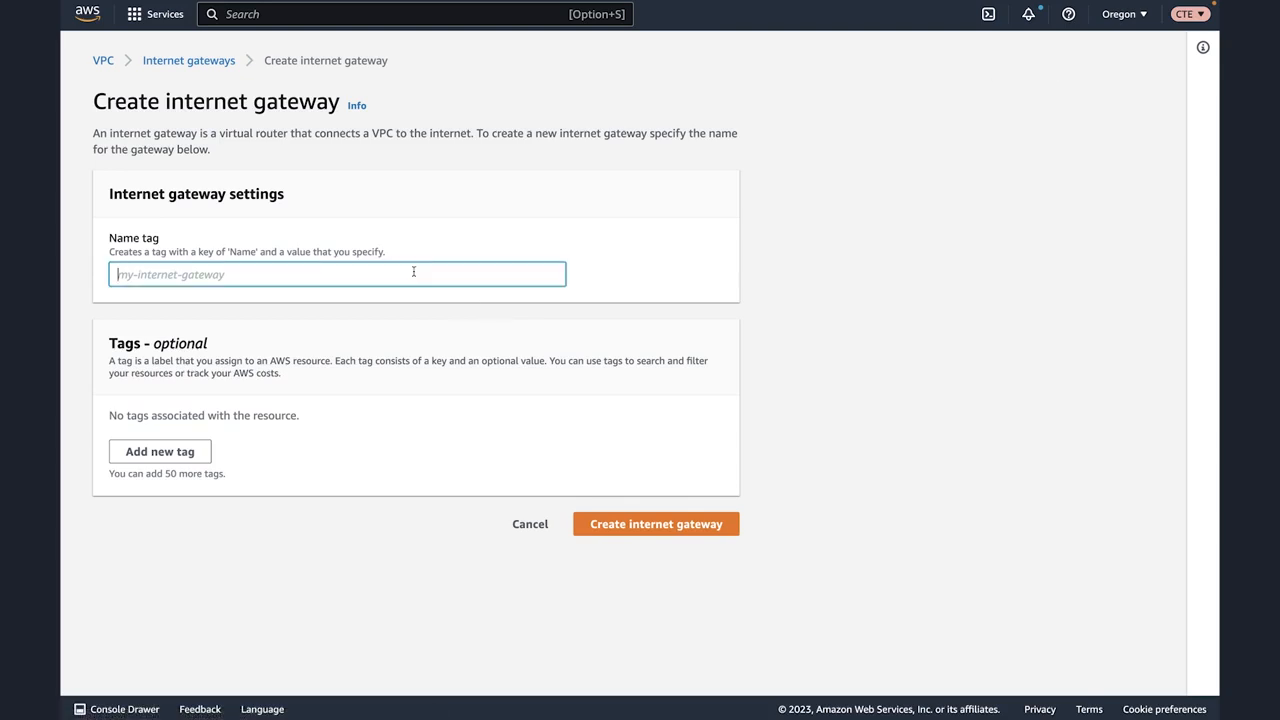
text(app-igw)
click(619, 552)
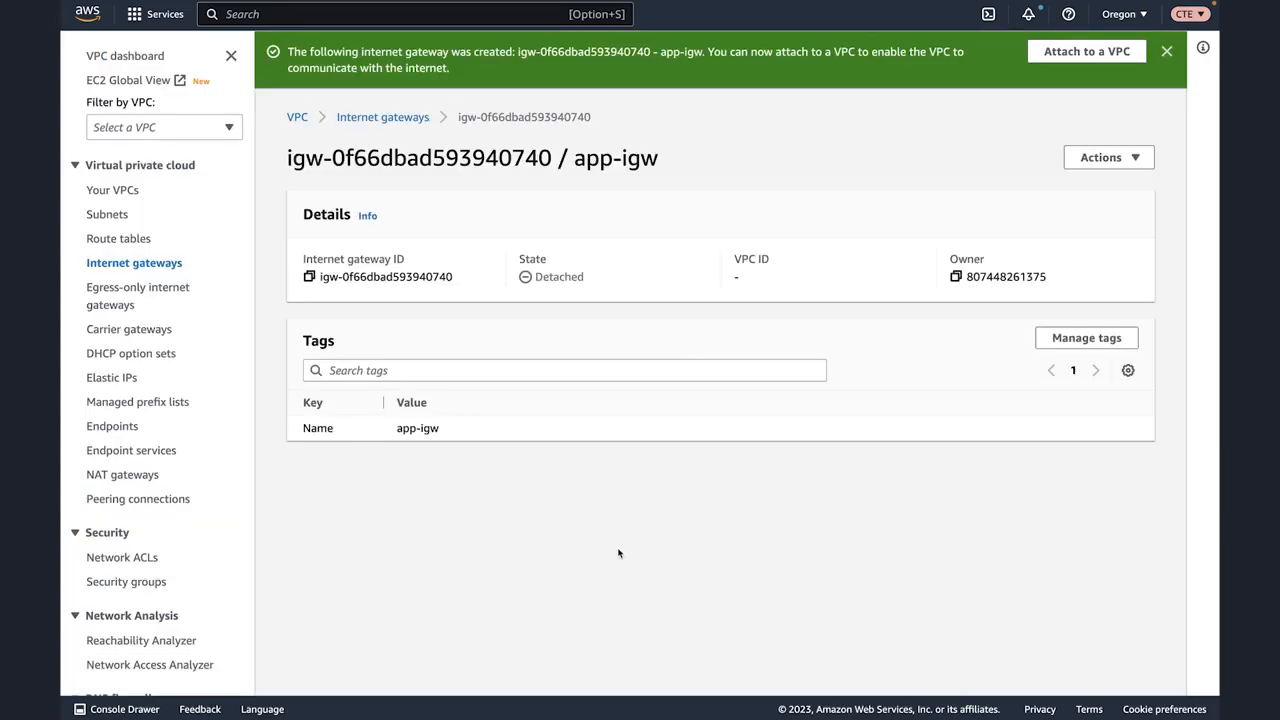
Step: Attach the app-igw internet gateway to app-vpc
click(392, 118)
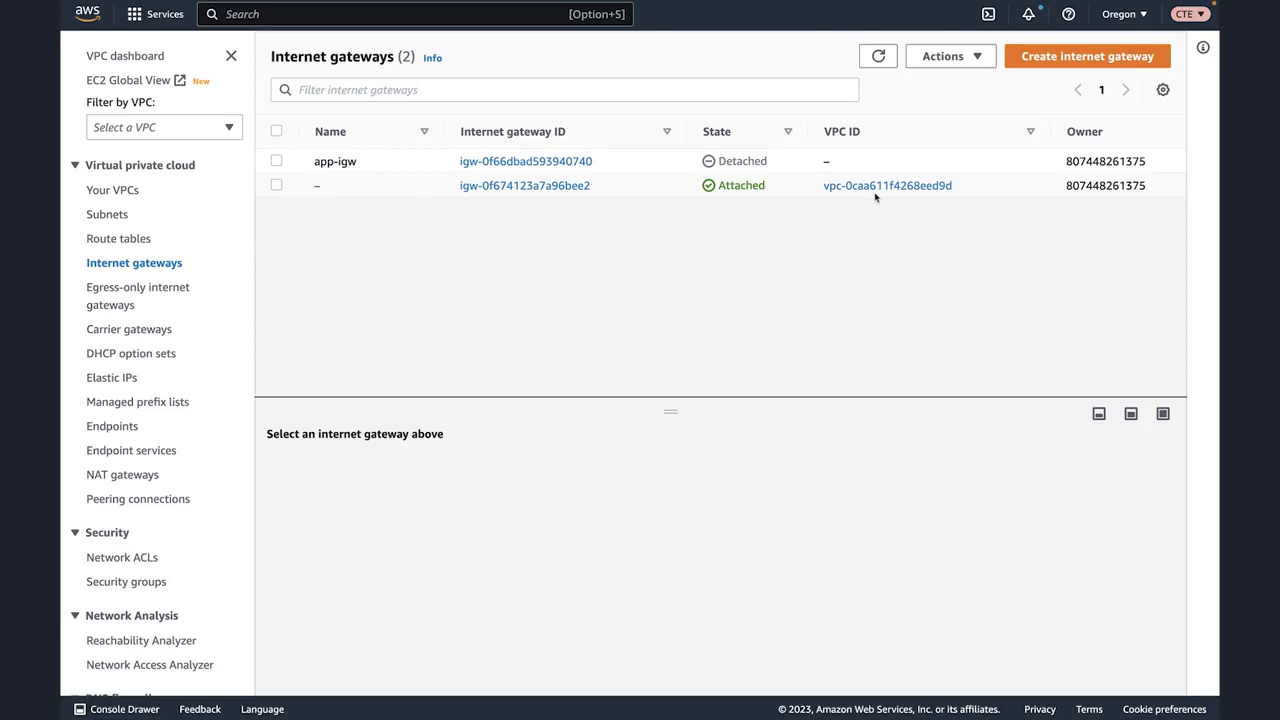
click(277, 162)
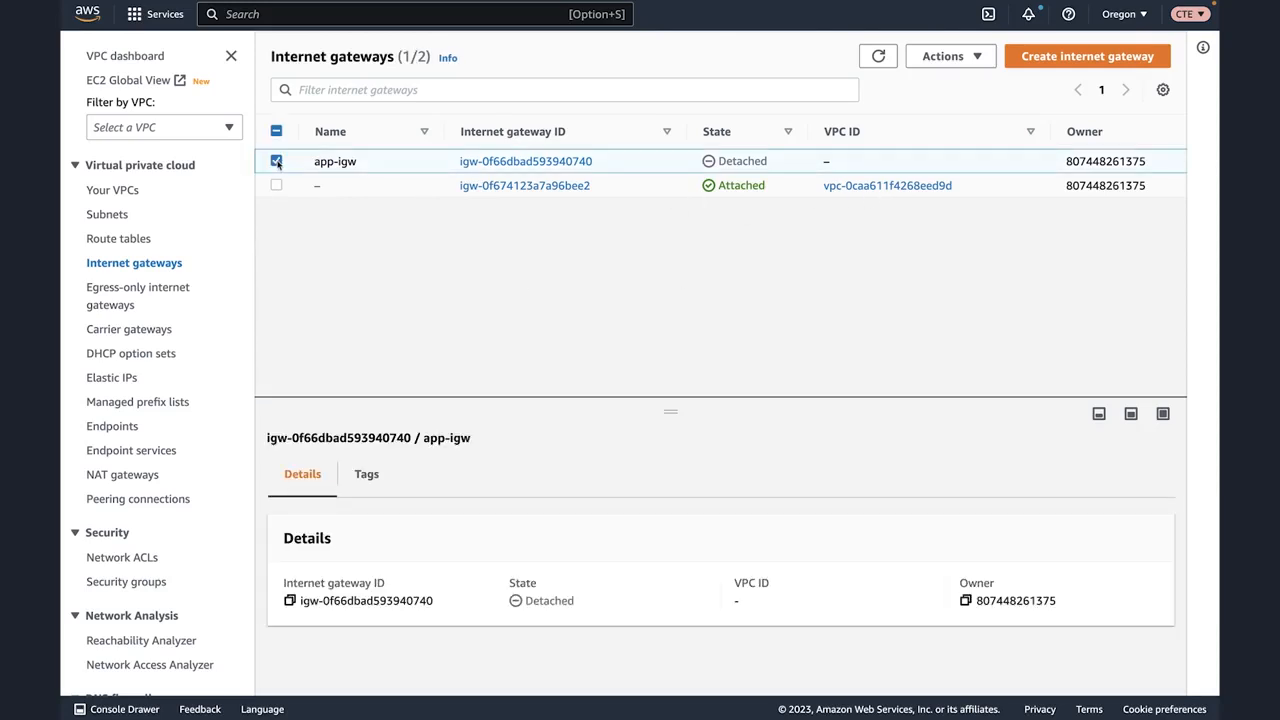
click(968, 57)
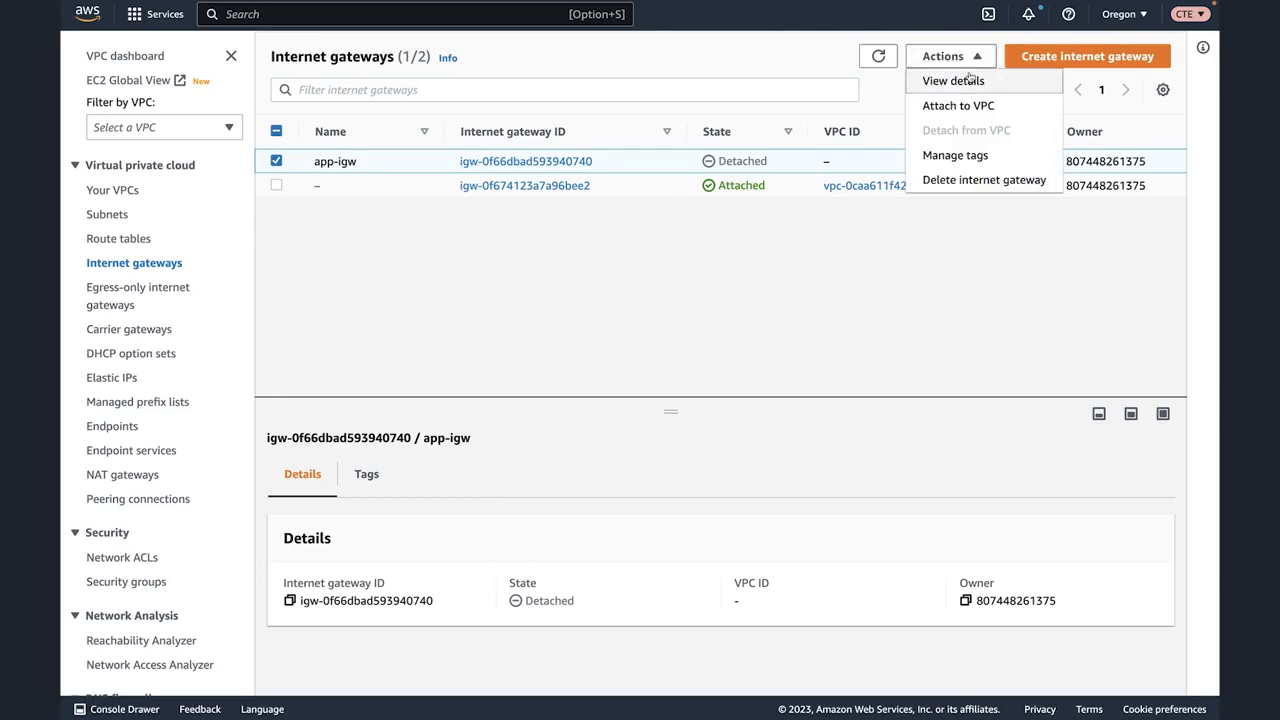
click(963, 104)
click(430, 249)
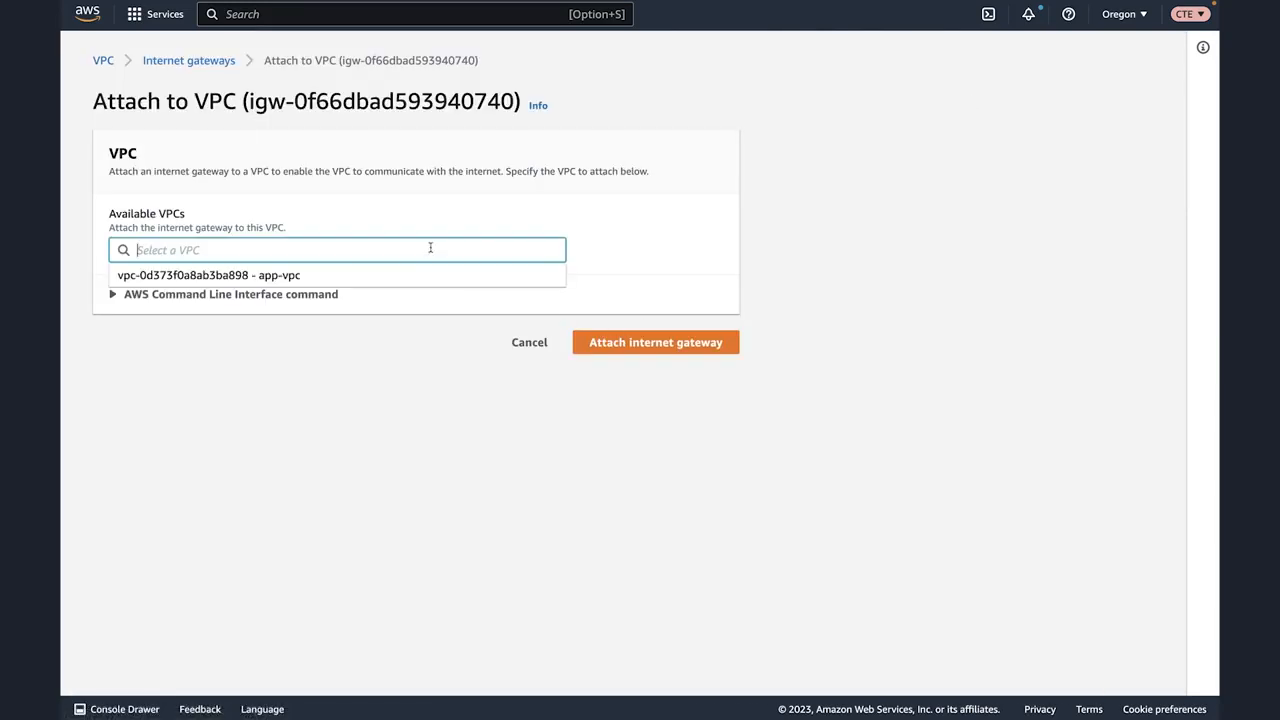
click(409, 283)
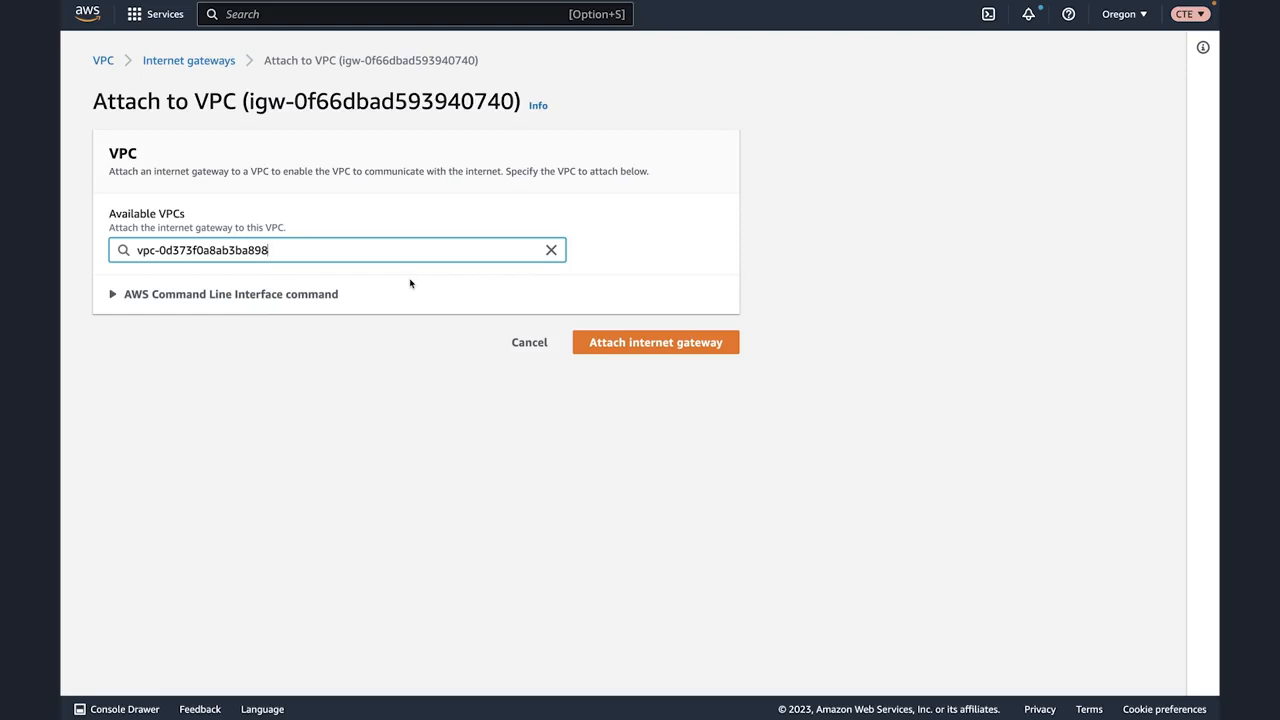
click(674, 348)
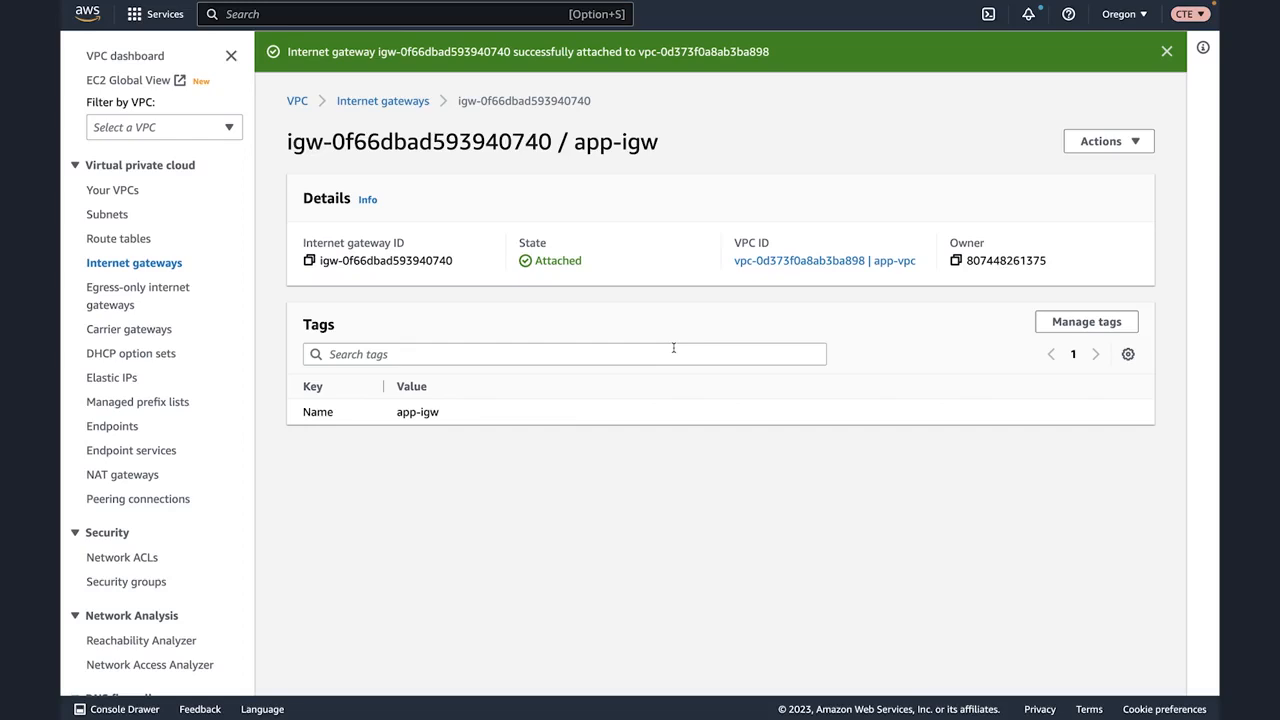
Step: Show the list of route tables and widen its VPC column to check which VPC each table belongs to
click(144, 243)
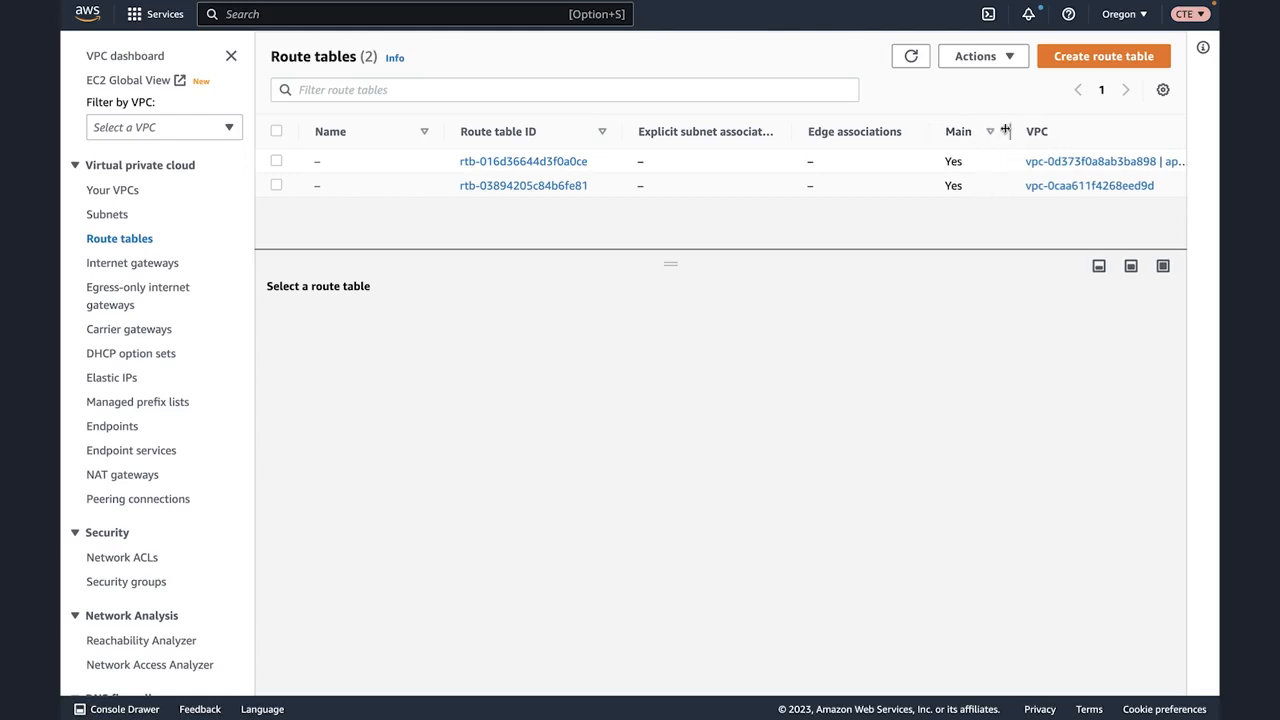
scroll(1014, 197, right, 3)
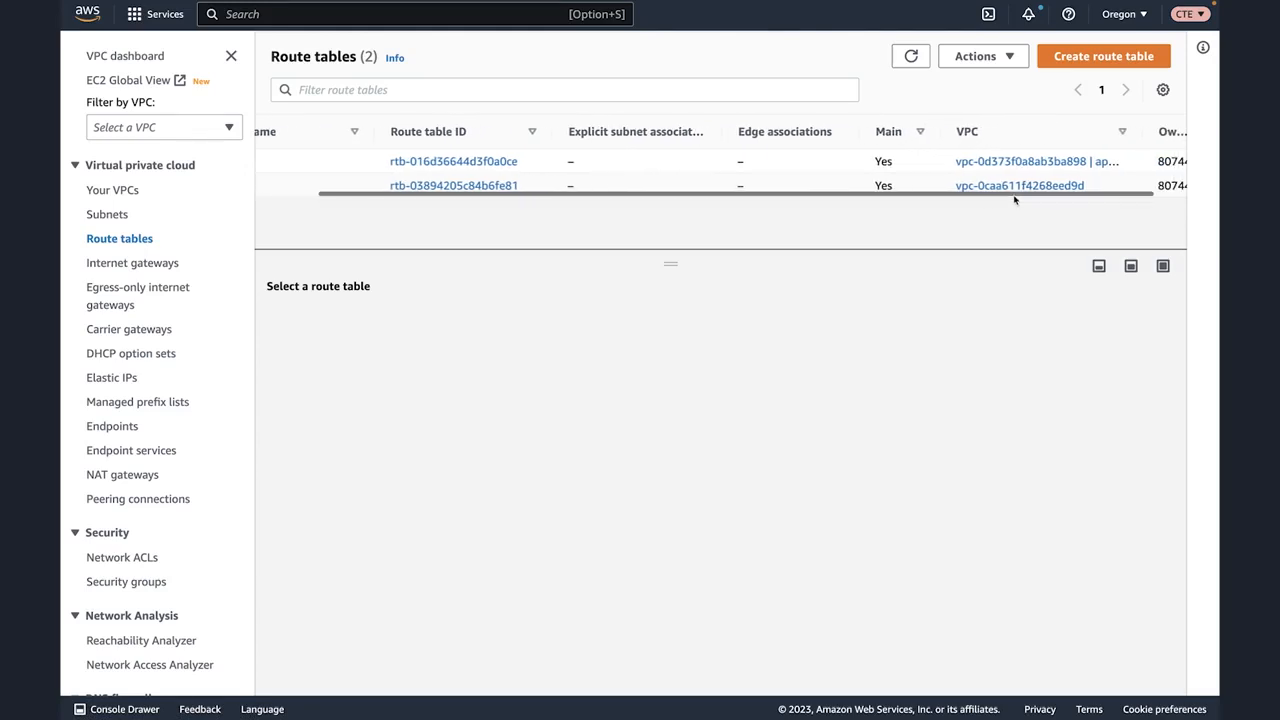
scroll(1143, 133, right, 2)
drag(1108, 133, 1162, 131)
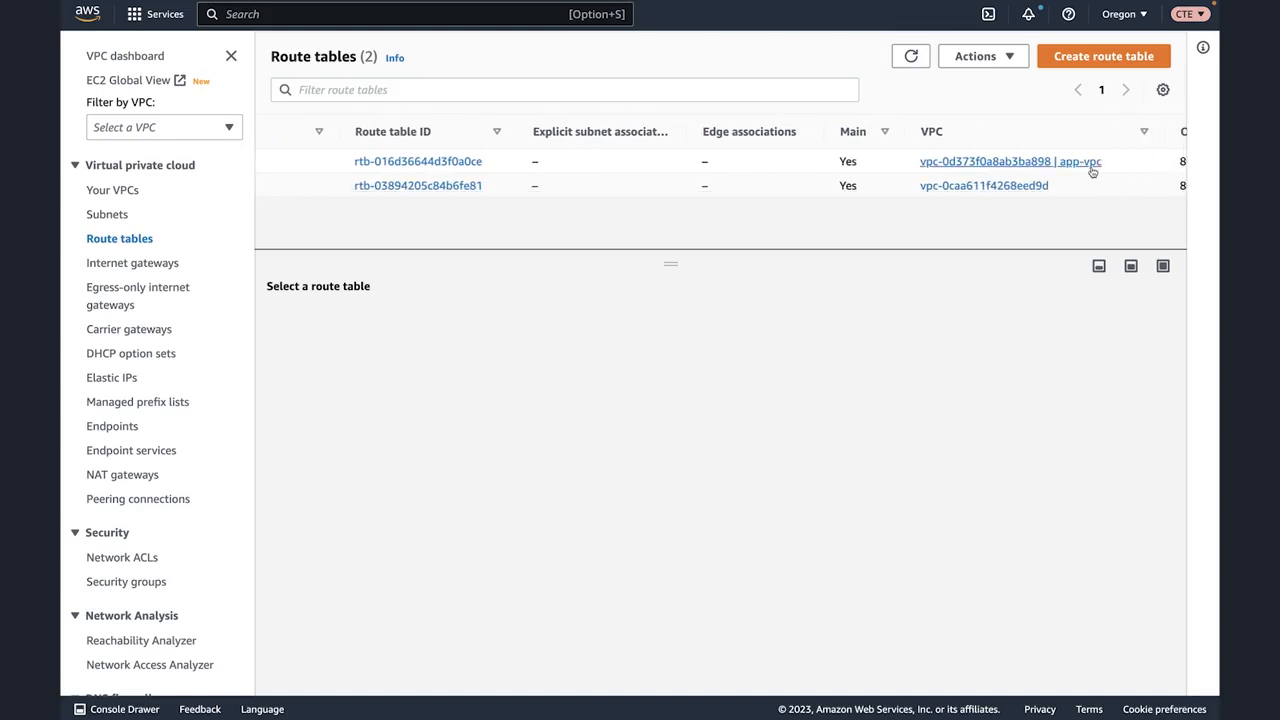
scroll(1095, 172, left, 5)
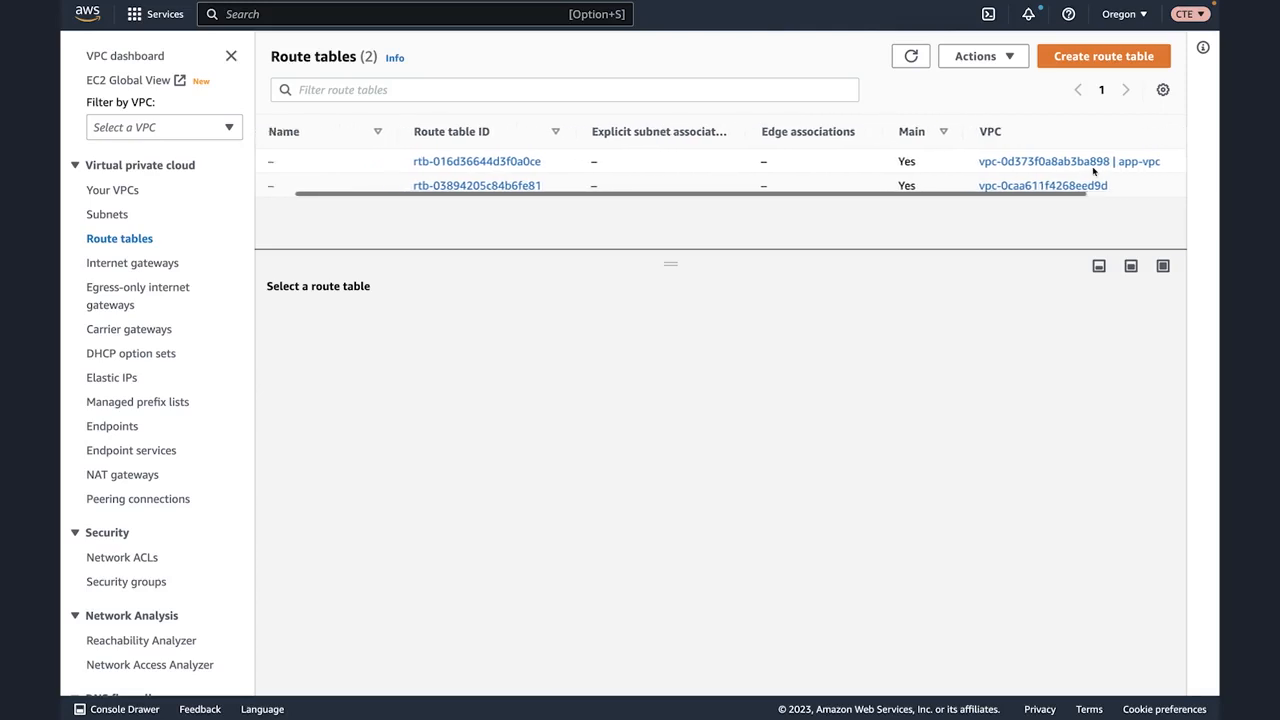
Step: Create a route table named public-route-table for app-vpc
click(1093, 58)
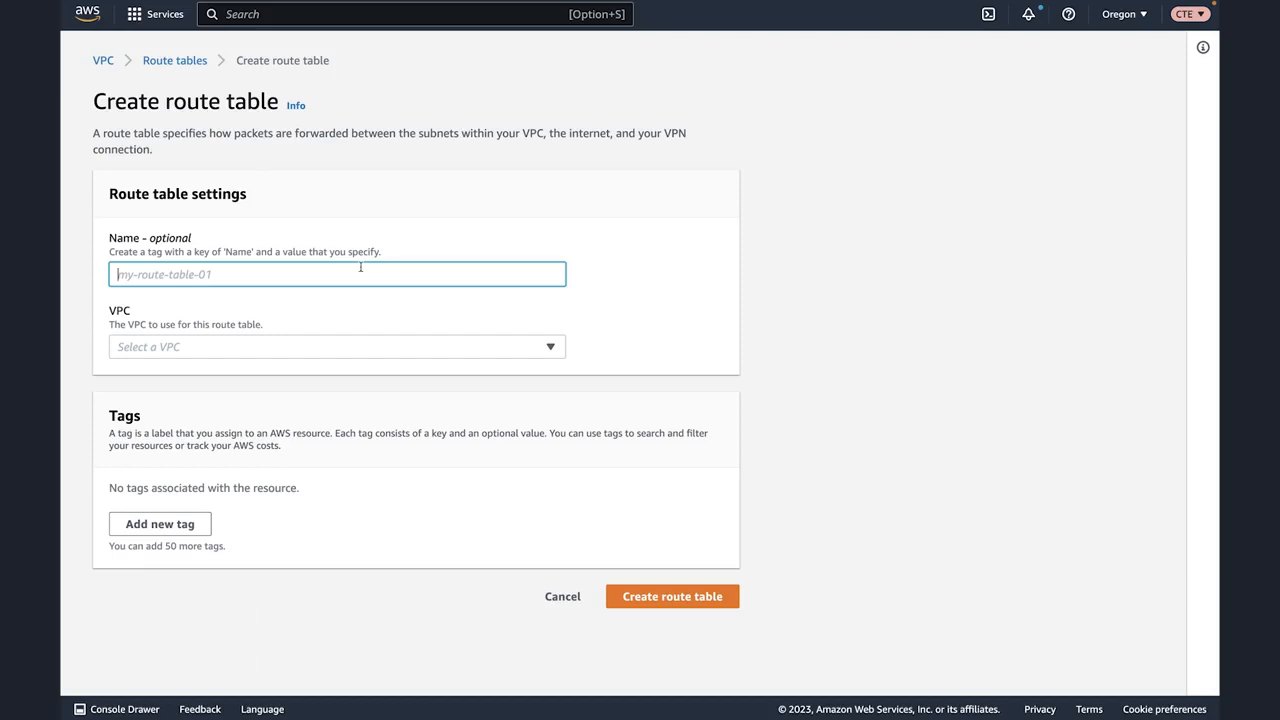
text(public-routet)
key(BackSpace)
text(-table)
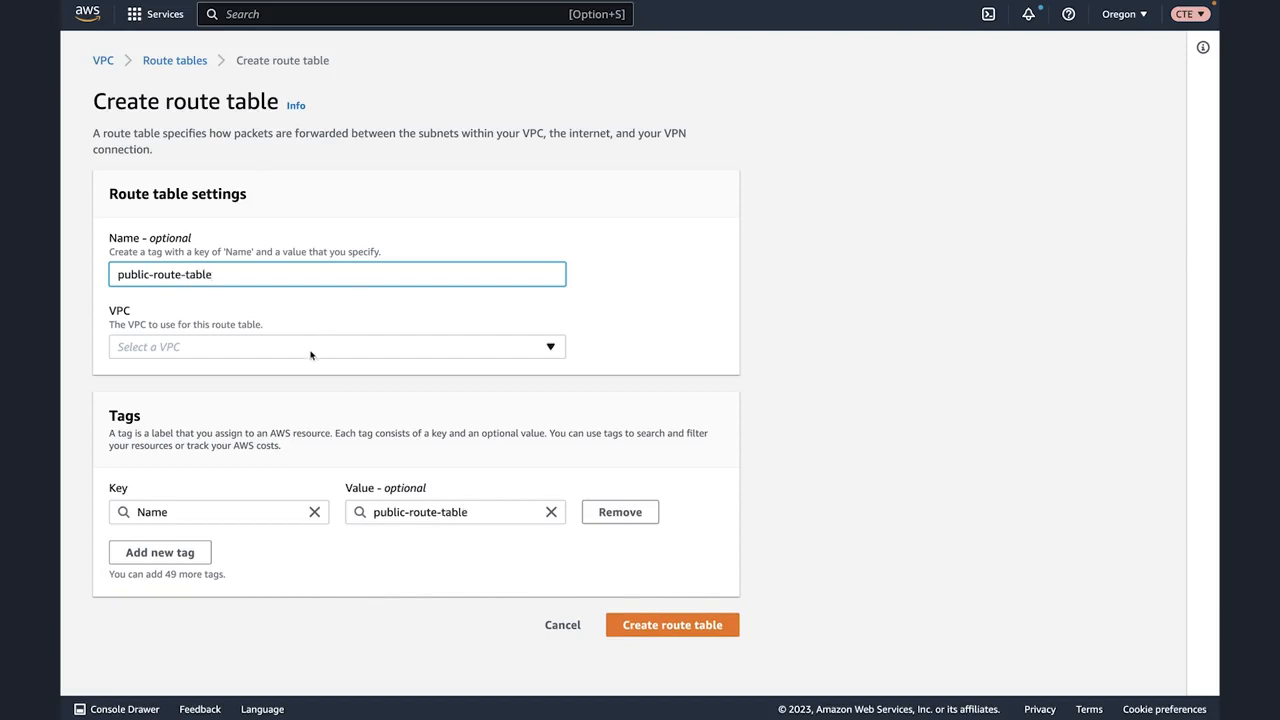
click(310, 355)
click(307, 417)
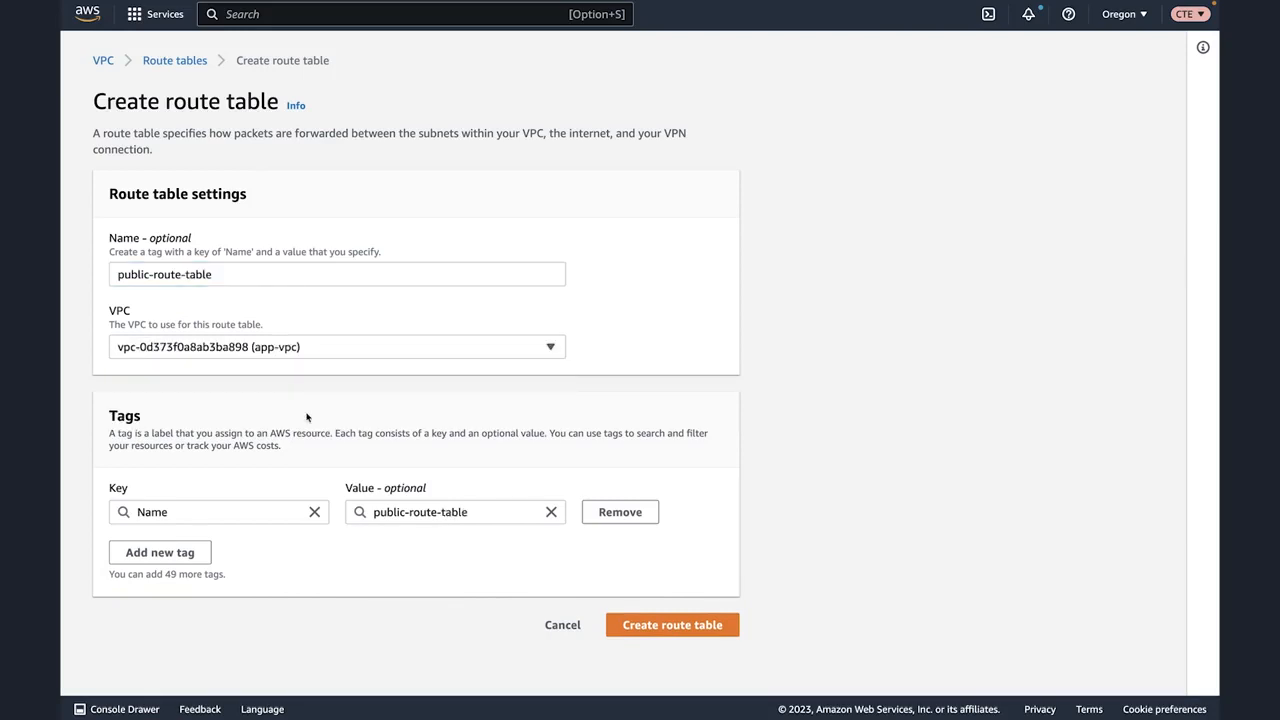
click(639, 630)
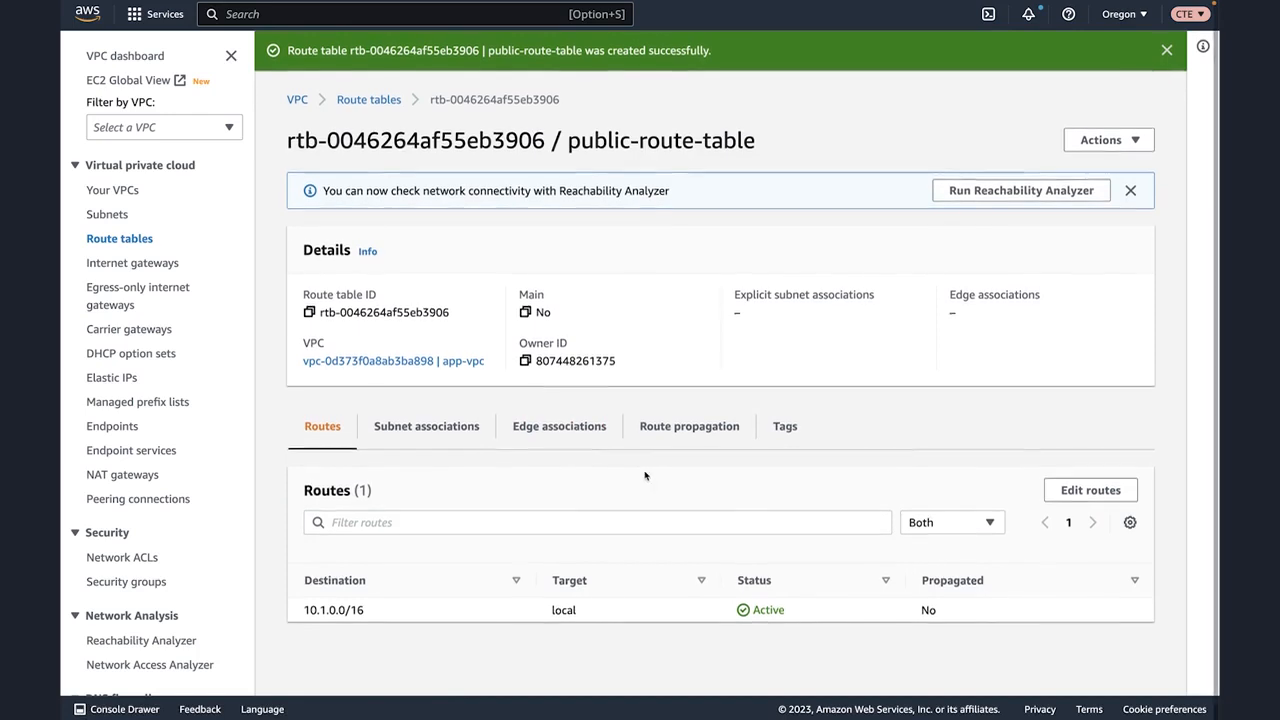
Step: Add a route to public-route-table with destination 0.0.0.0/0 and the app-igw internet gateway as target, and save it
click(1053, 489)
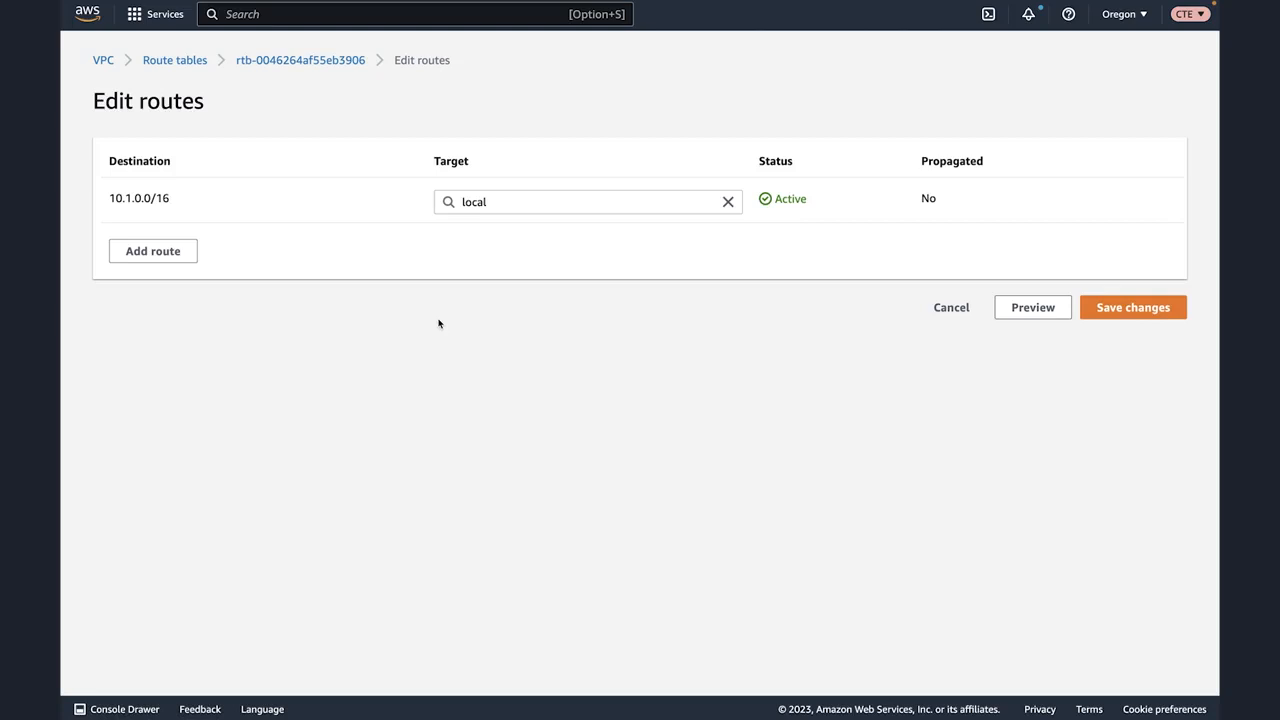
click(140, 251)
click(146, 249)
click(150, 272)
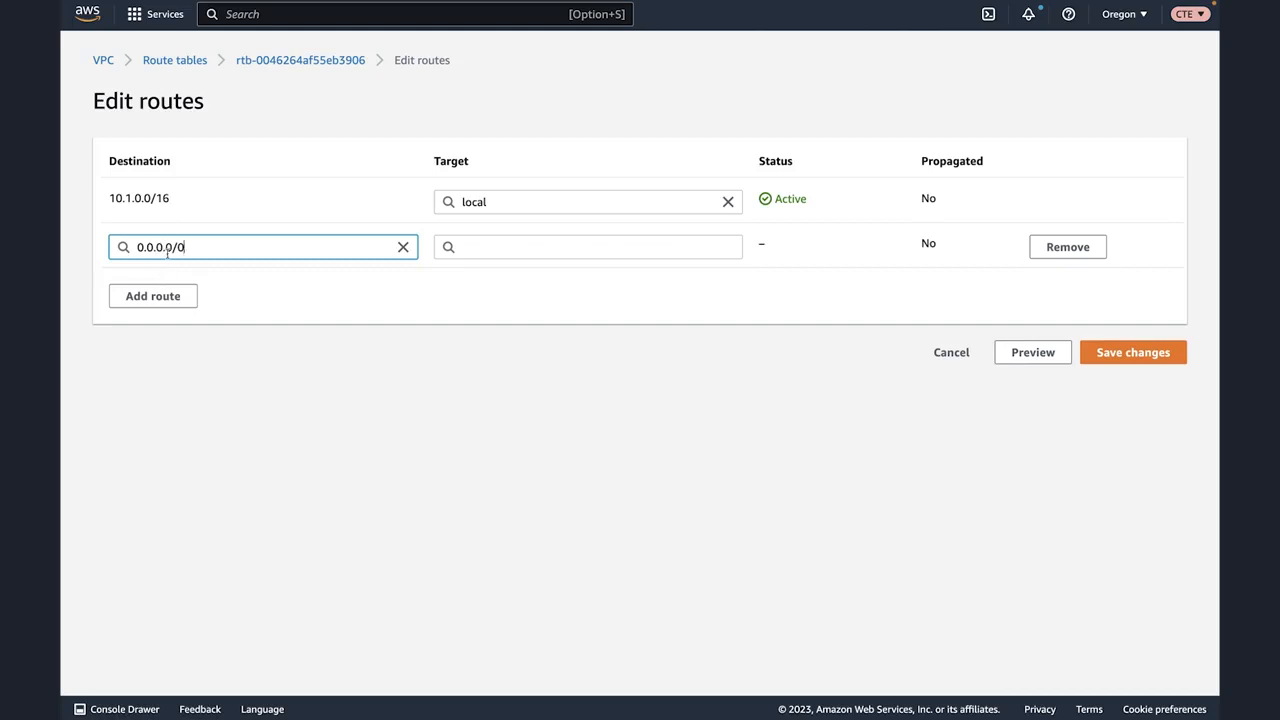
click(501, 240)
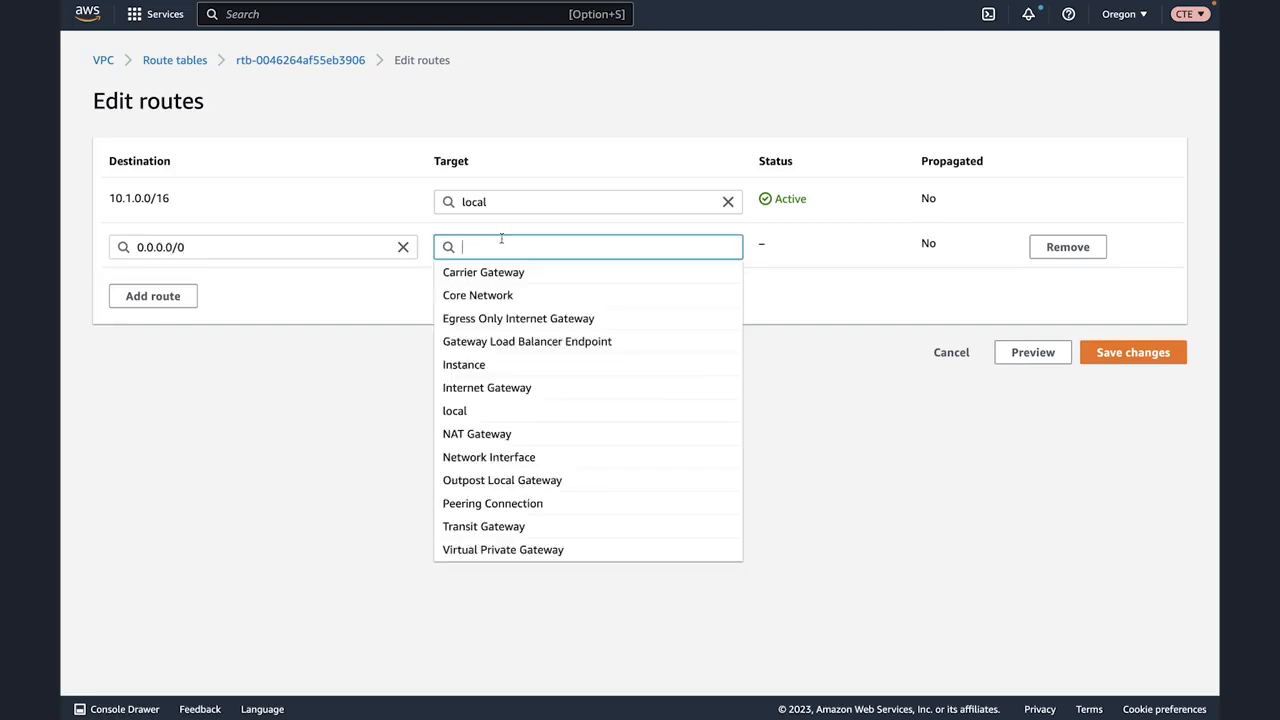
click(466, 390)
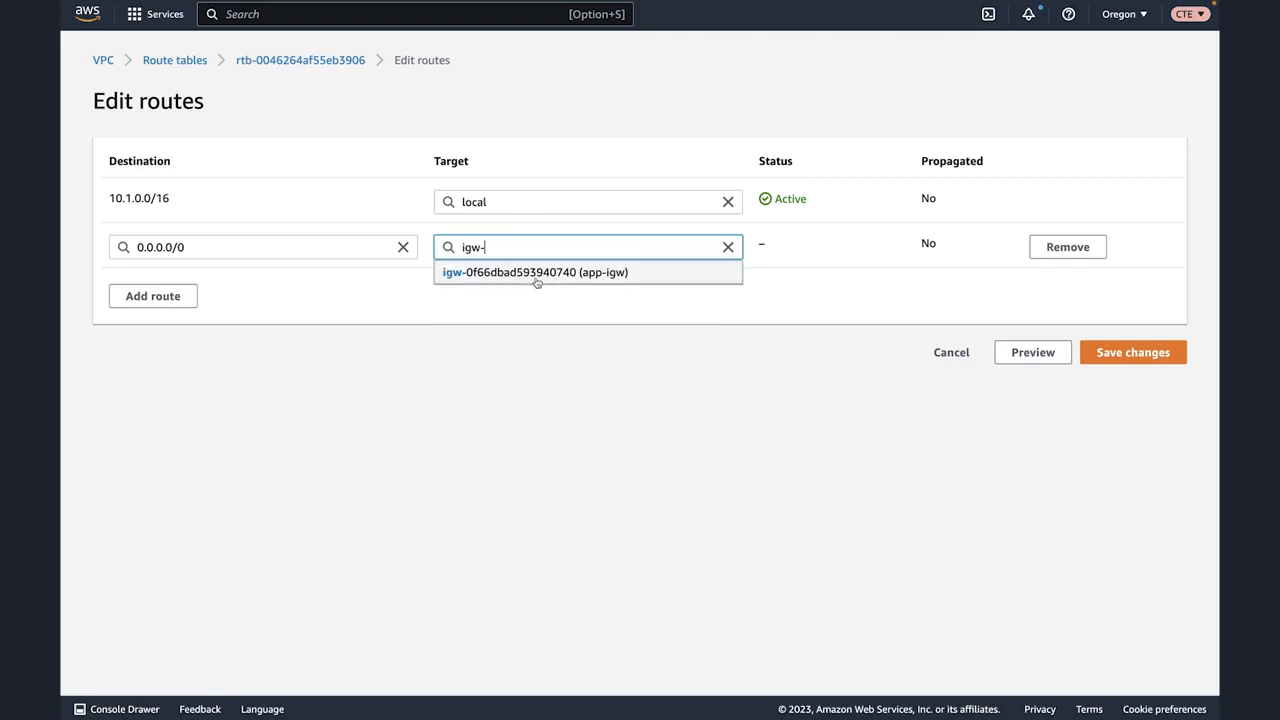
click(537, 273)
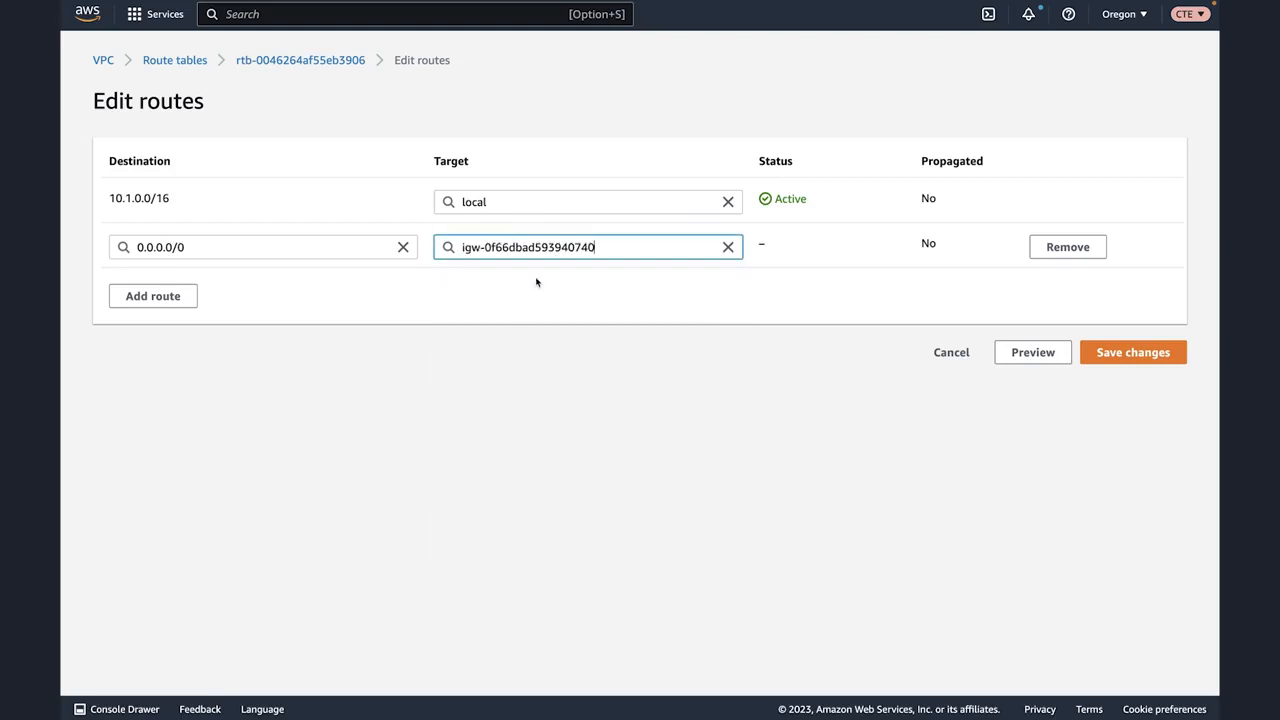
click(1115, 356)
scroll(937, 397, down, 1)
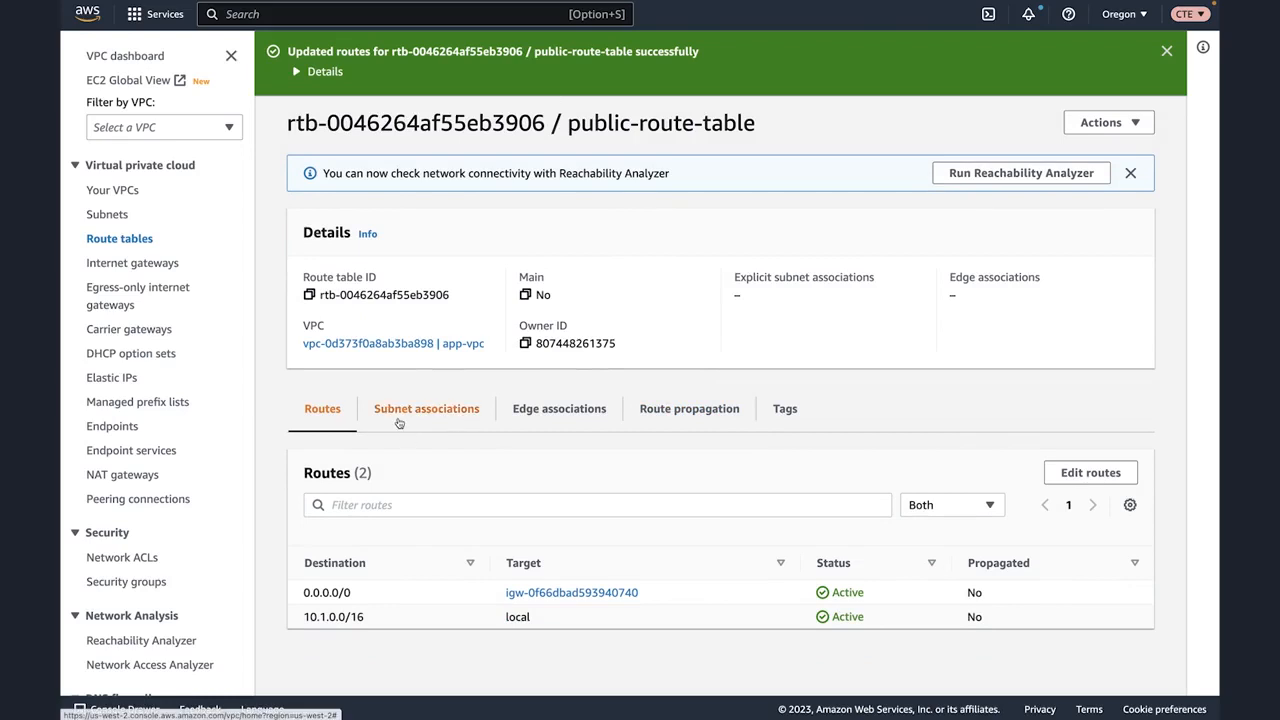
Step: Associate Public Subnet 1 and Public Subnet 2 with public-route-table and save the associations
click(398, 422)
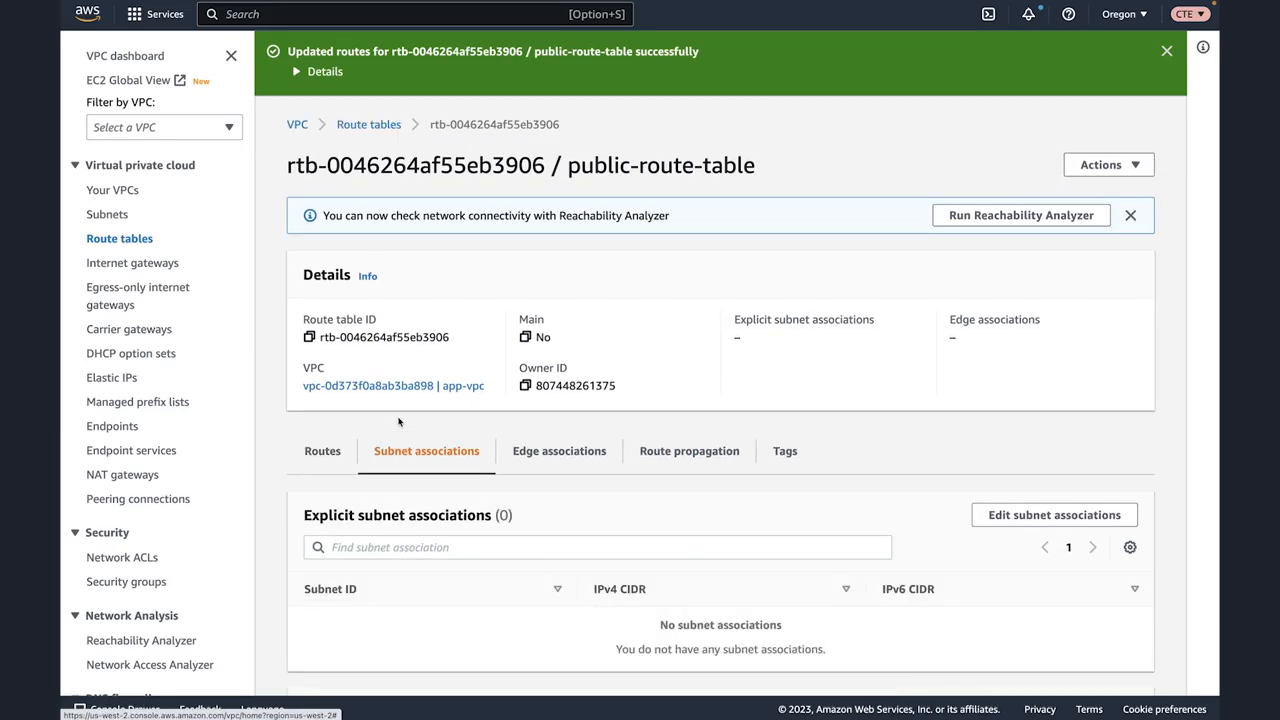
scroll(582, 460, down, 2)
scroll(878, 463, down, 3)
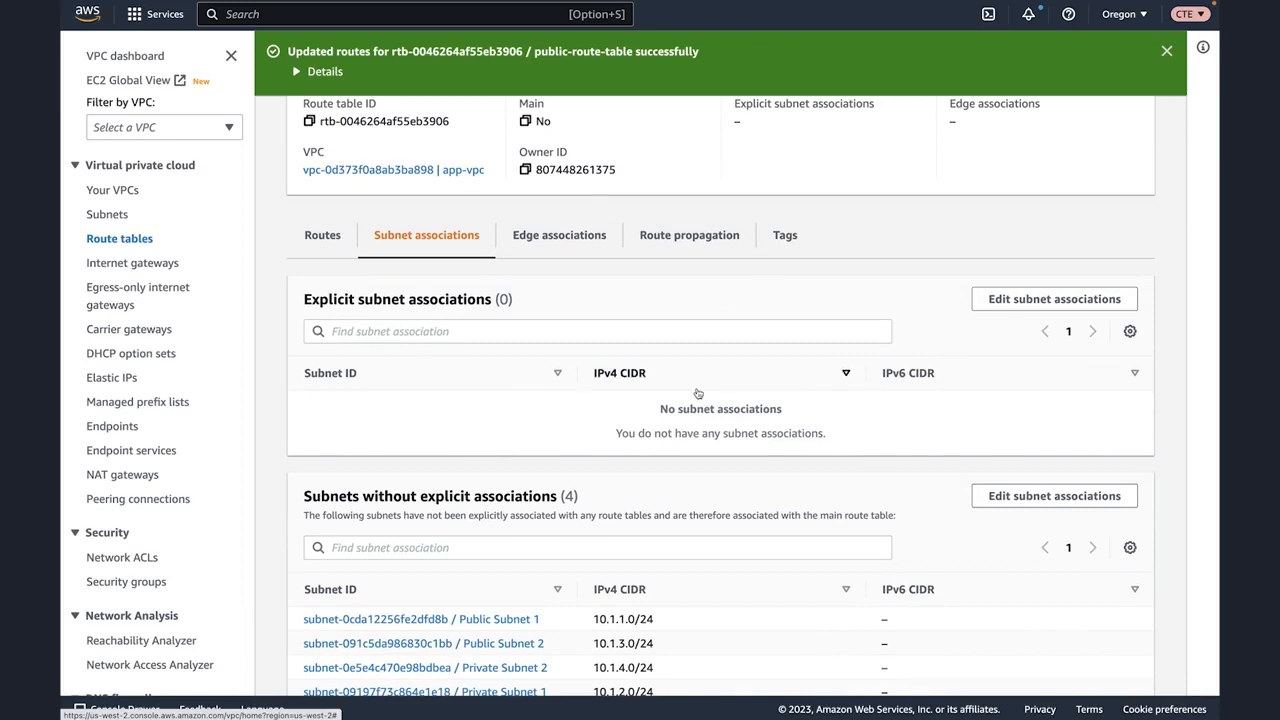
click(1054, 299)
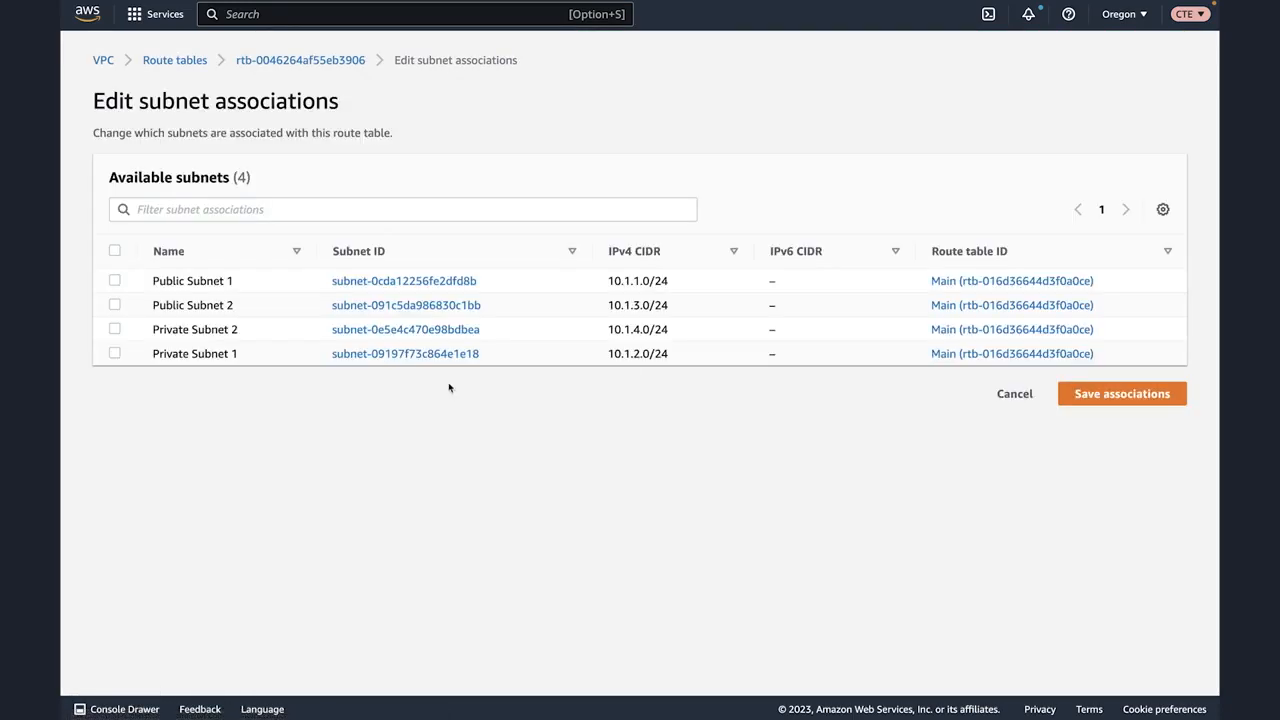
click(114, 281)
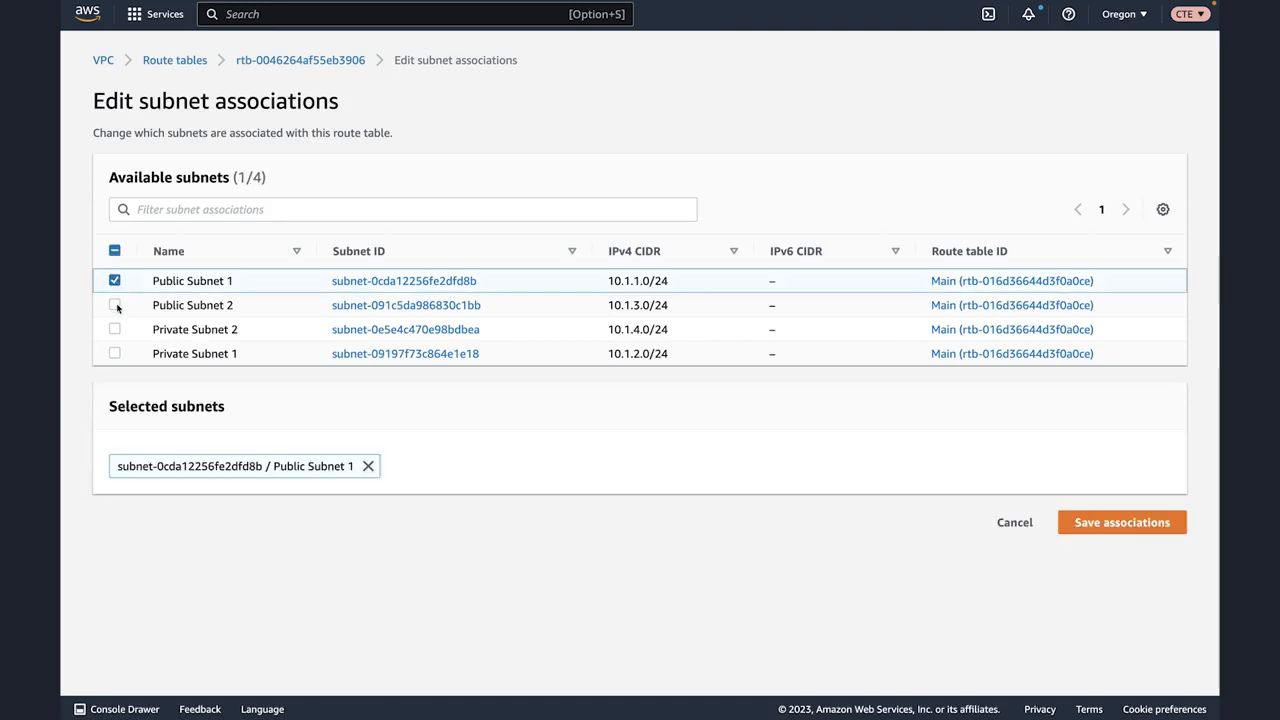
click(115, 305)
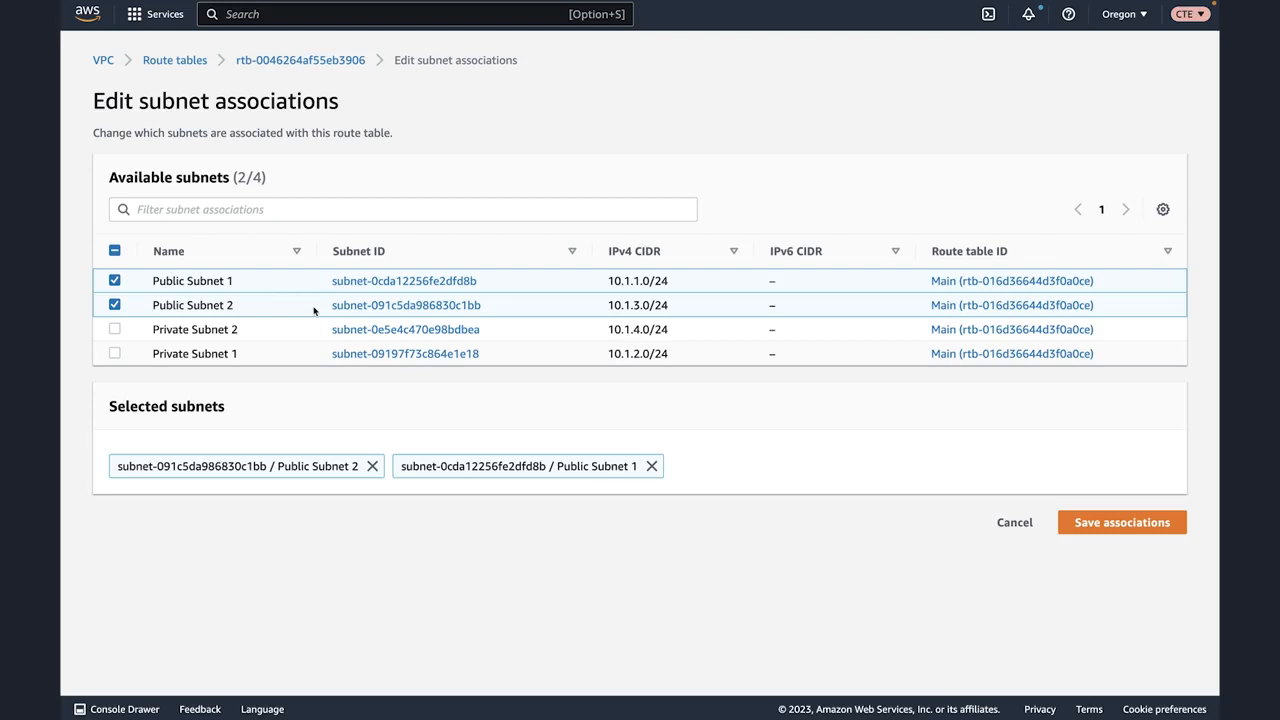
click(1090, 532)
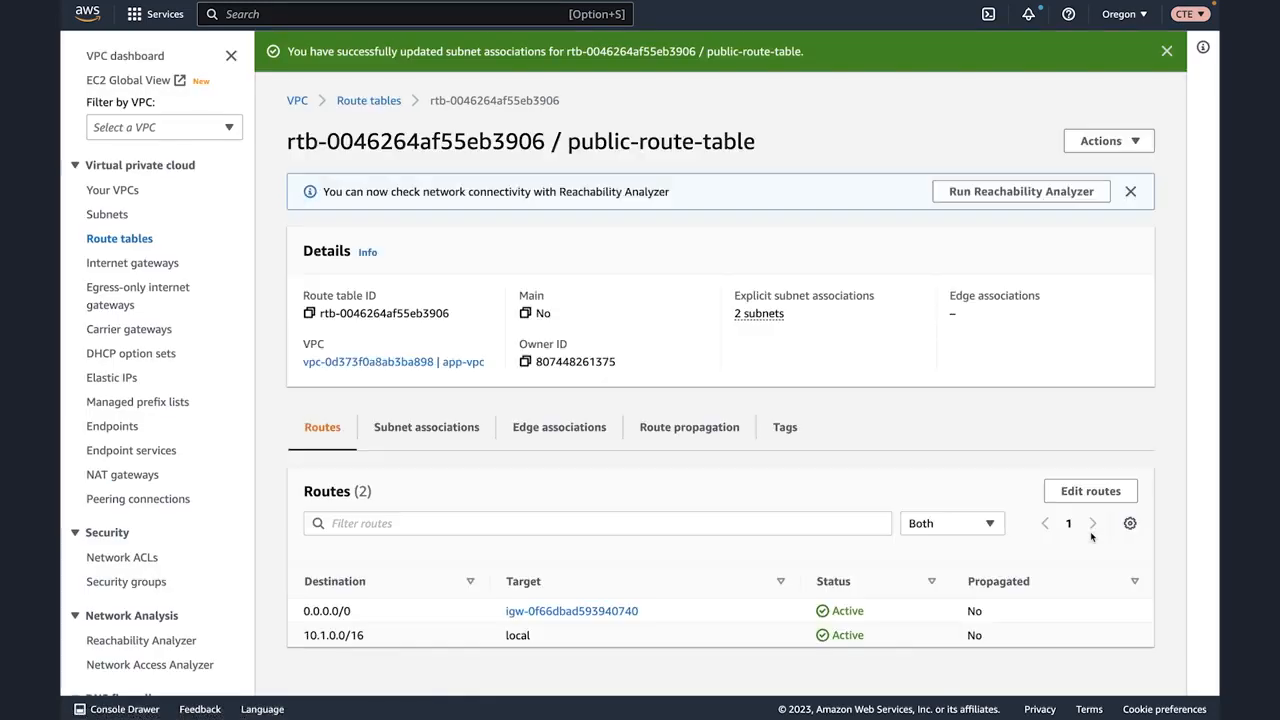
Step: Review the explicit subnet associations and the routes of public-route-table
scroll(798, 506, down, 1)
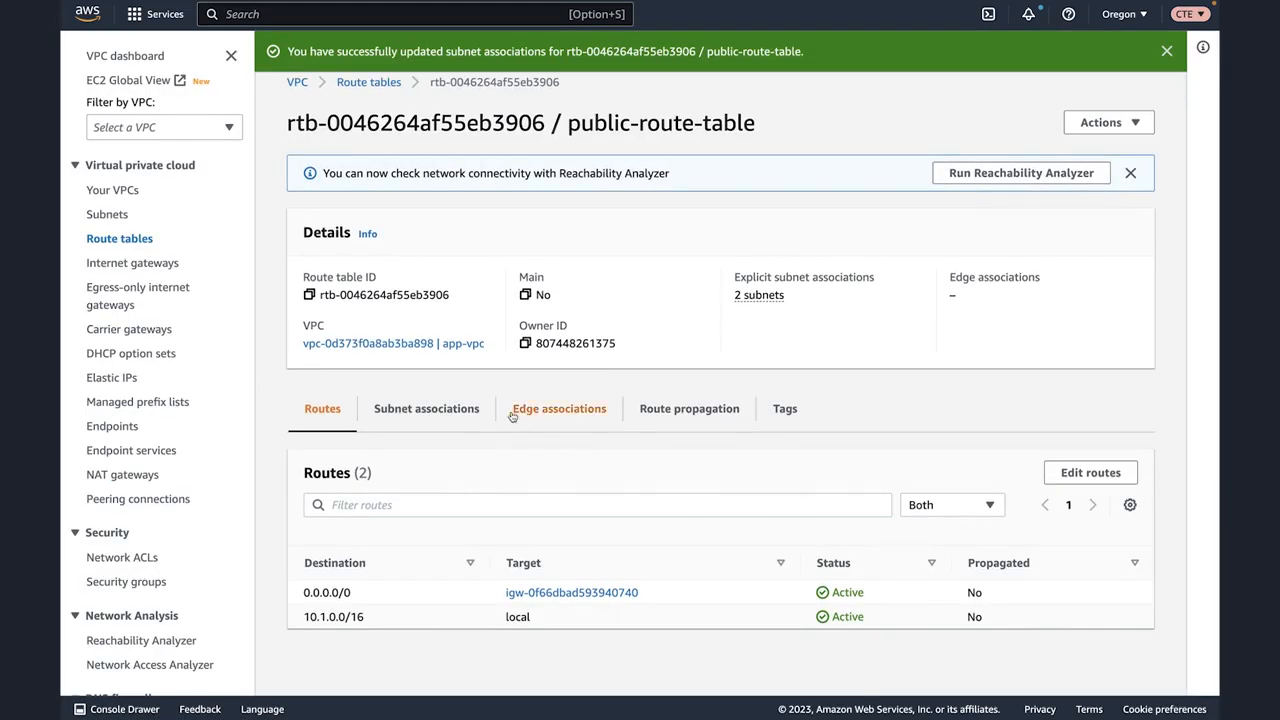
click(472, 413)
scroll(480, 450, down, 3)
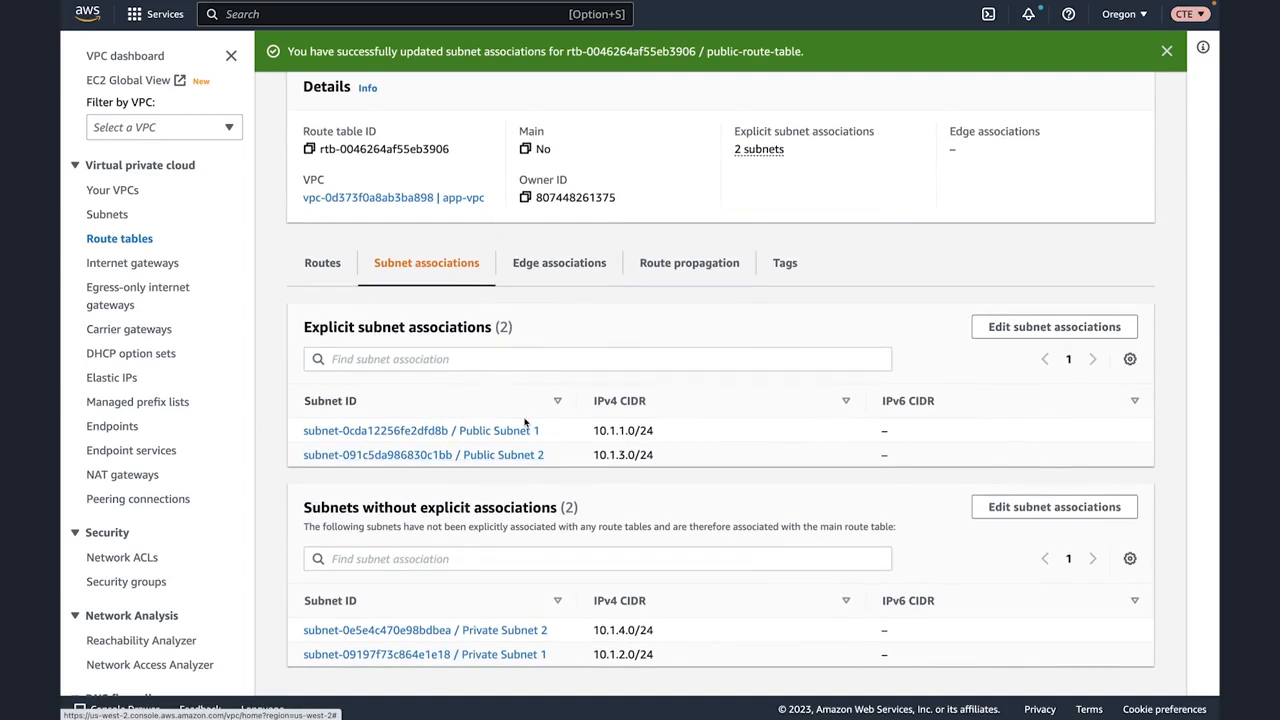
click(322, 266)
scroll(433, 449, down, 1)
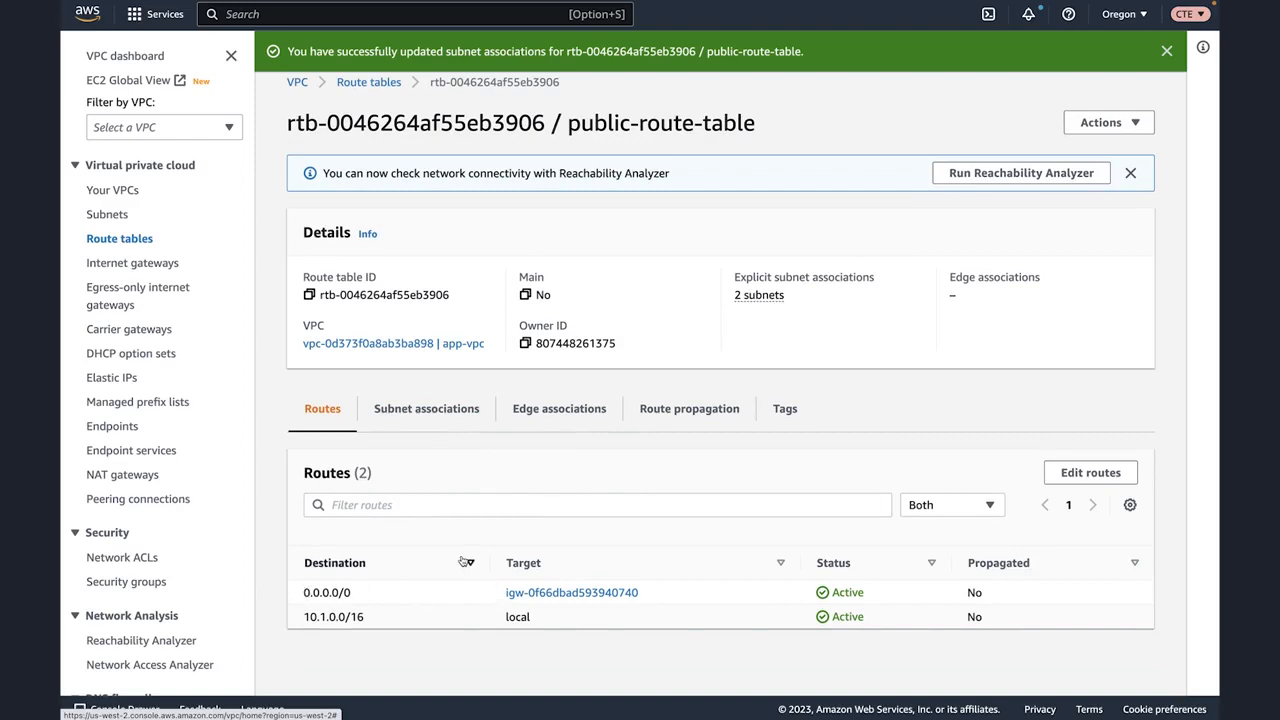
scroll(465, 562, up, 1)
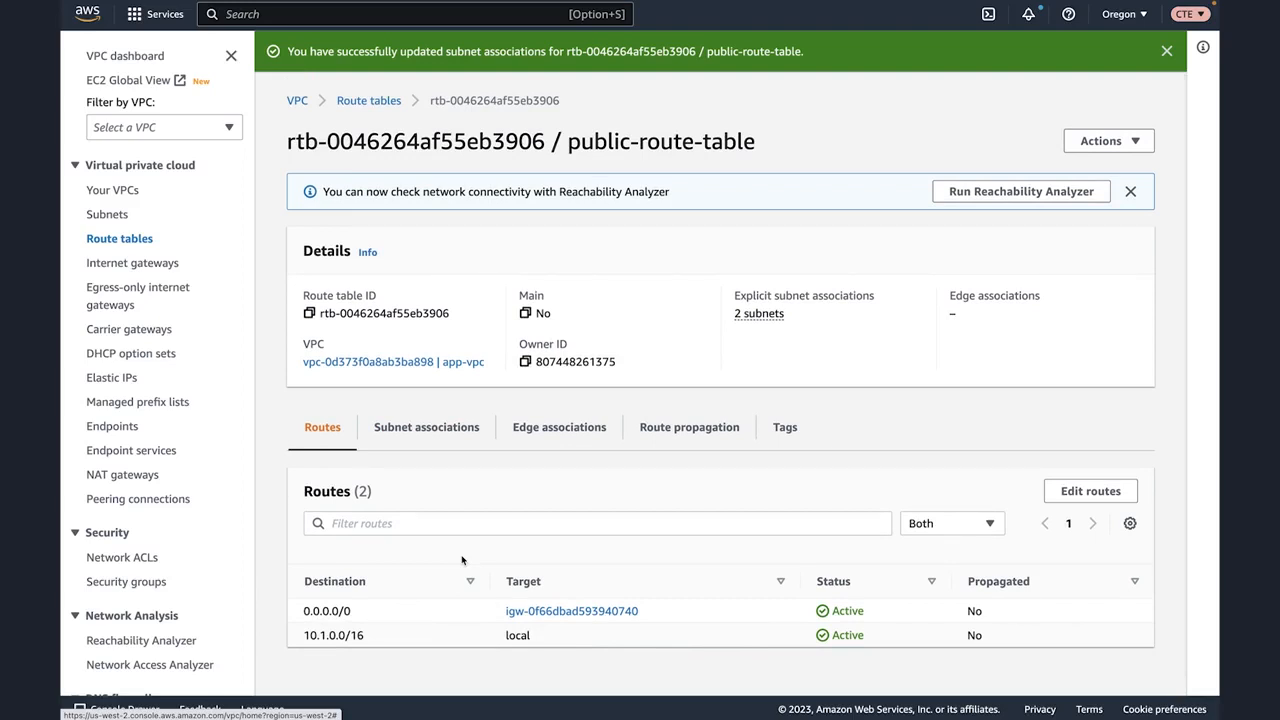
Step: Go to EC2, list the running instances and select Employee Directory App to check its VPC and subnet details
click(229, 14)
text(ec2)
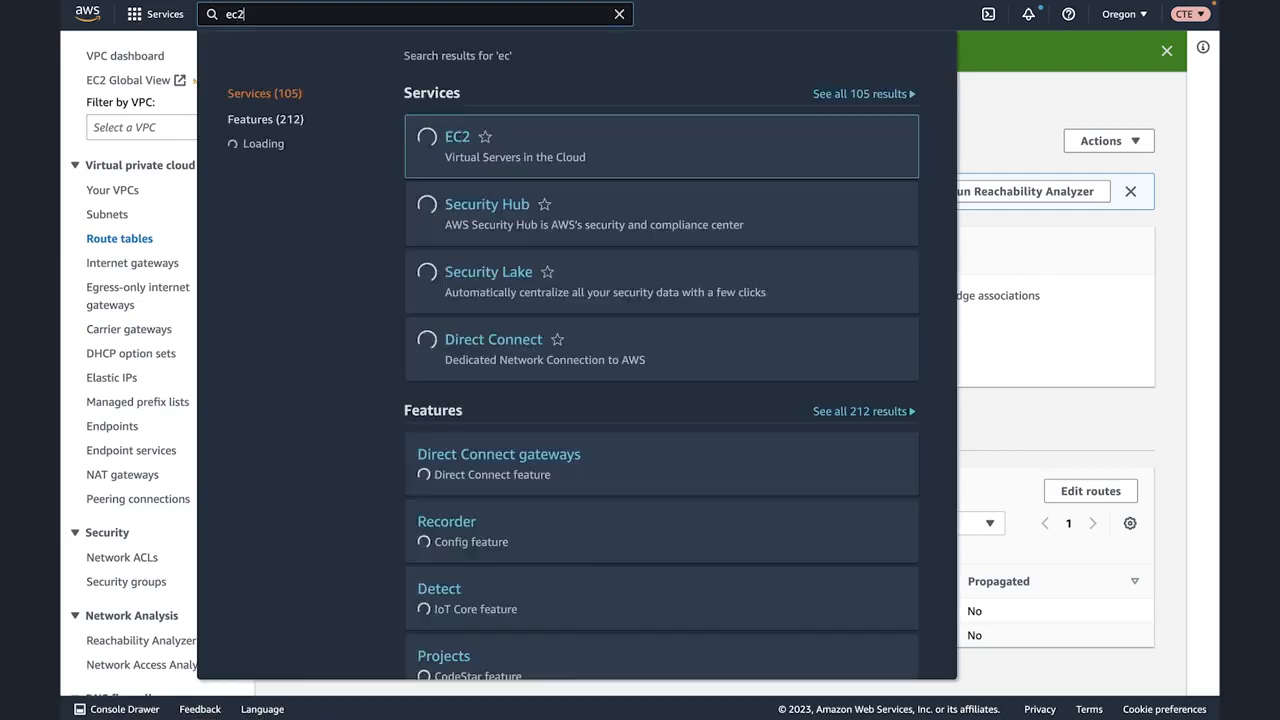
click(457, 154)
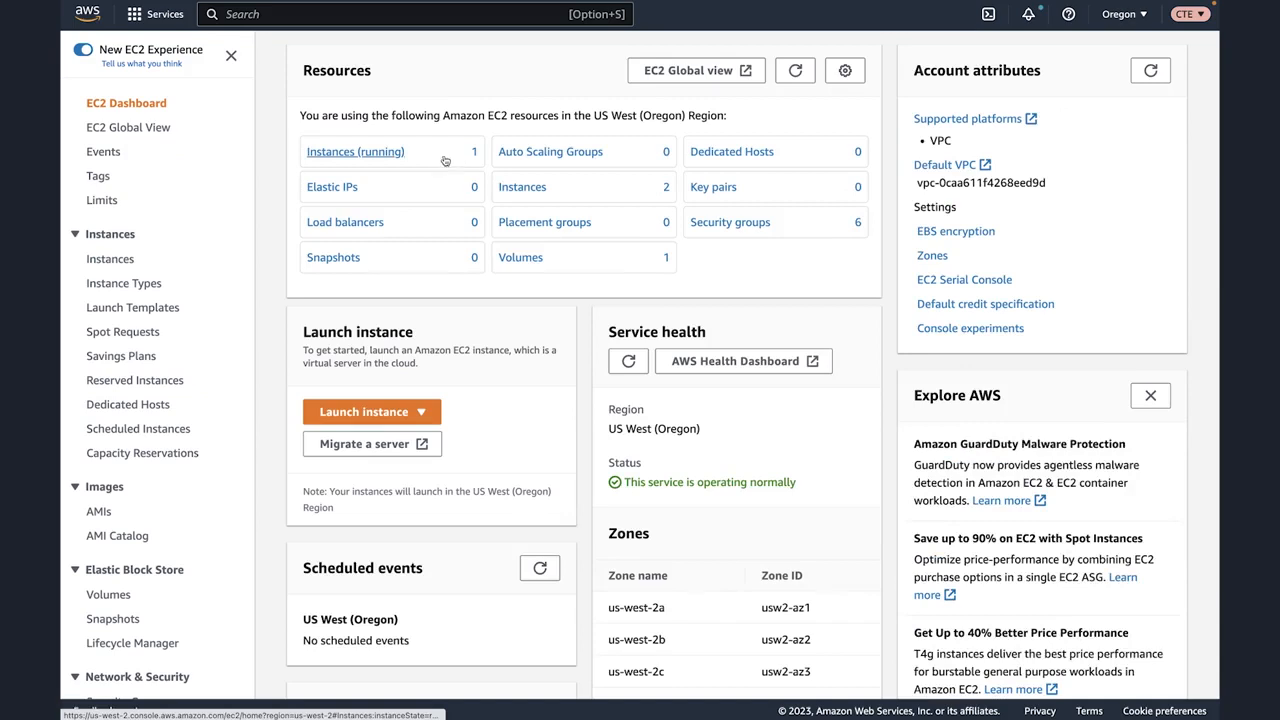
click(385, 160)
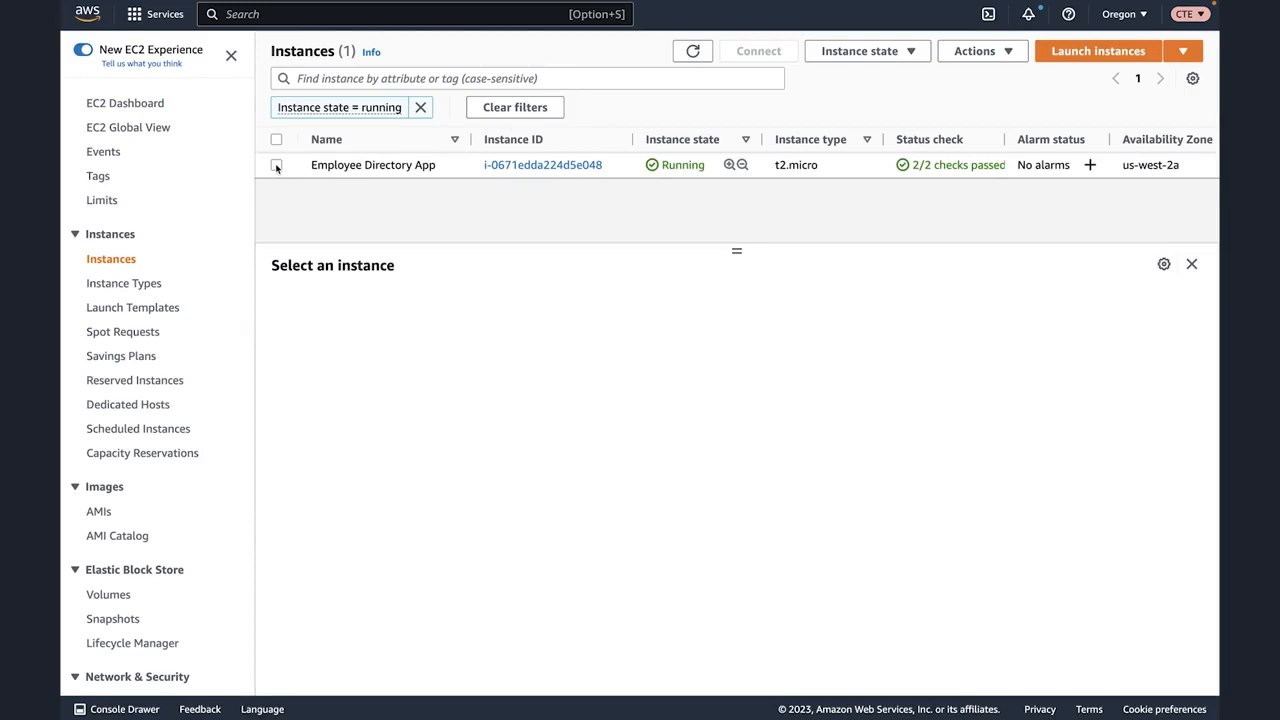
click(277, 166)
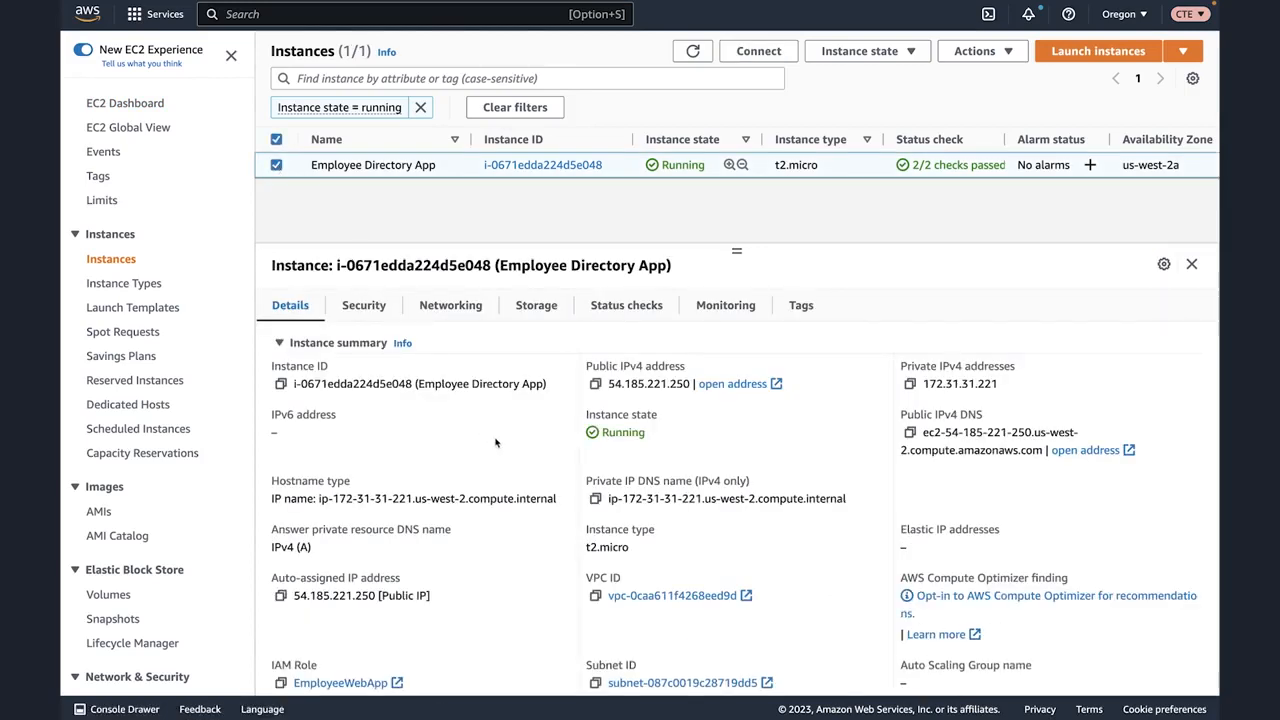
scroll(495, 443, down, 2)
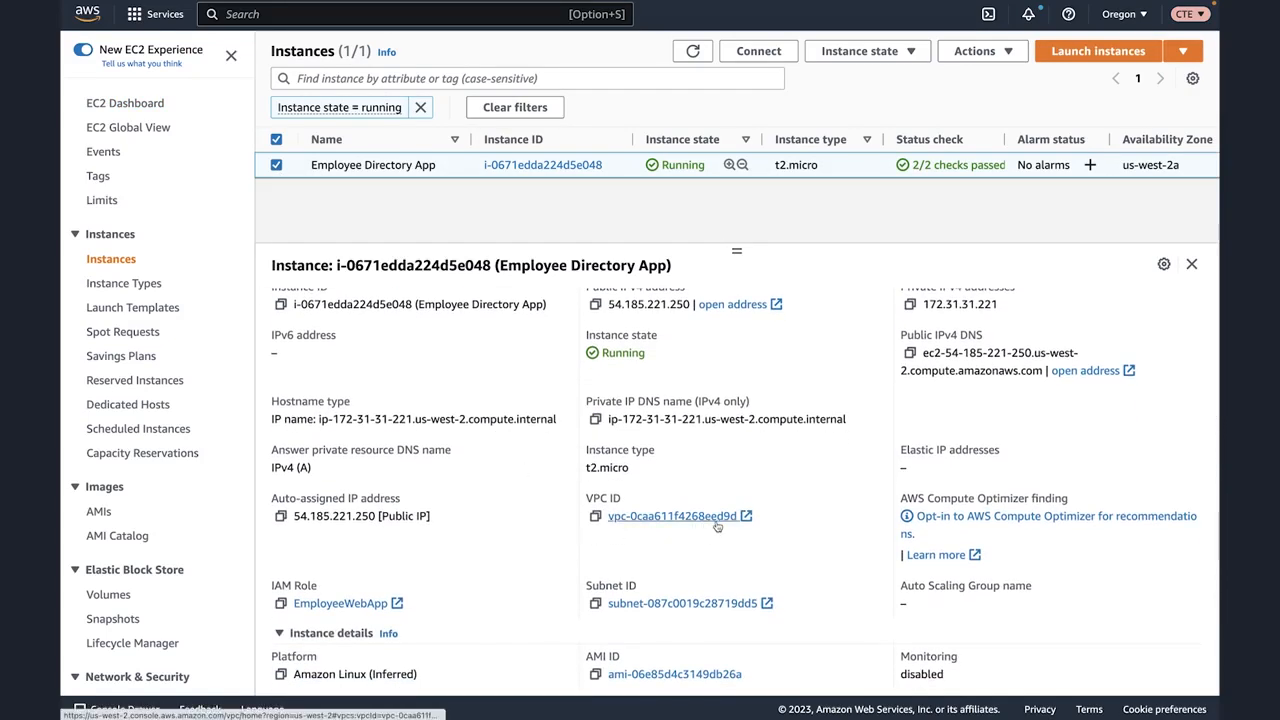
scroll(717, 526, up, 2)
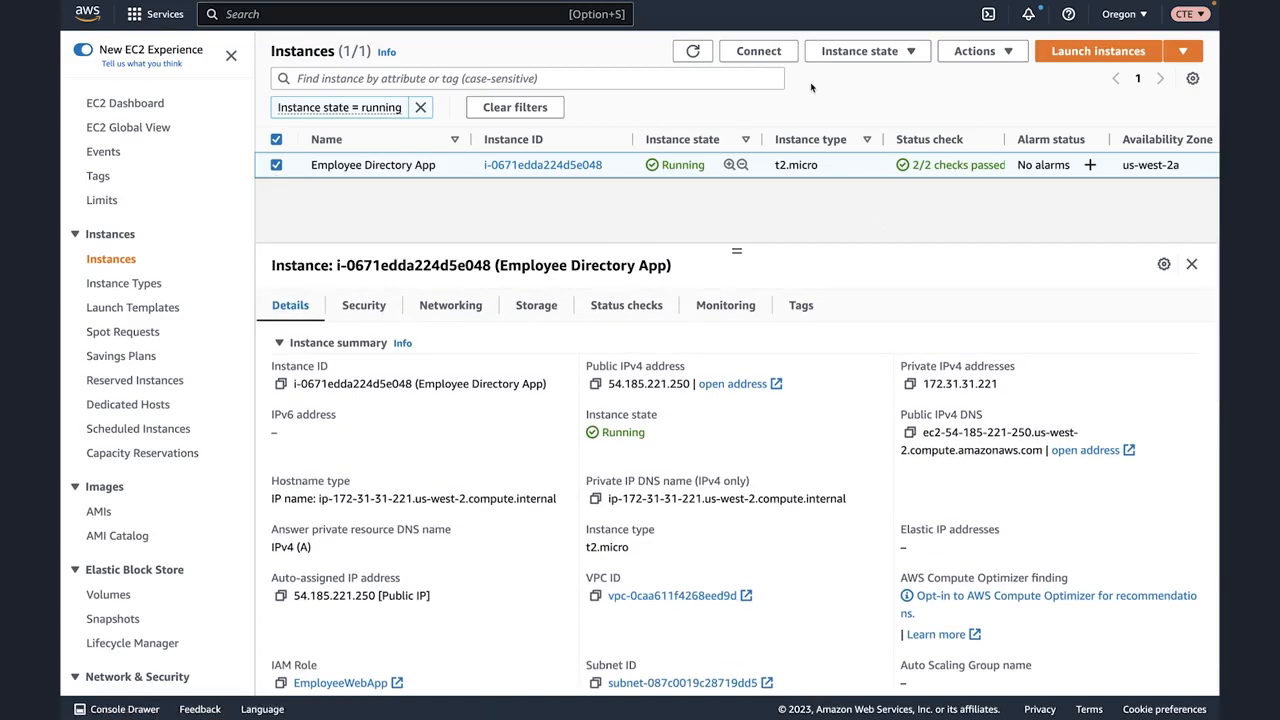
Step: Start launching another instance like Employee Directory App and name it Employee Directory App 2
click(958, 56)
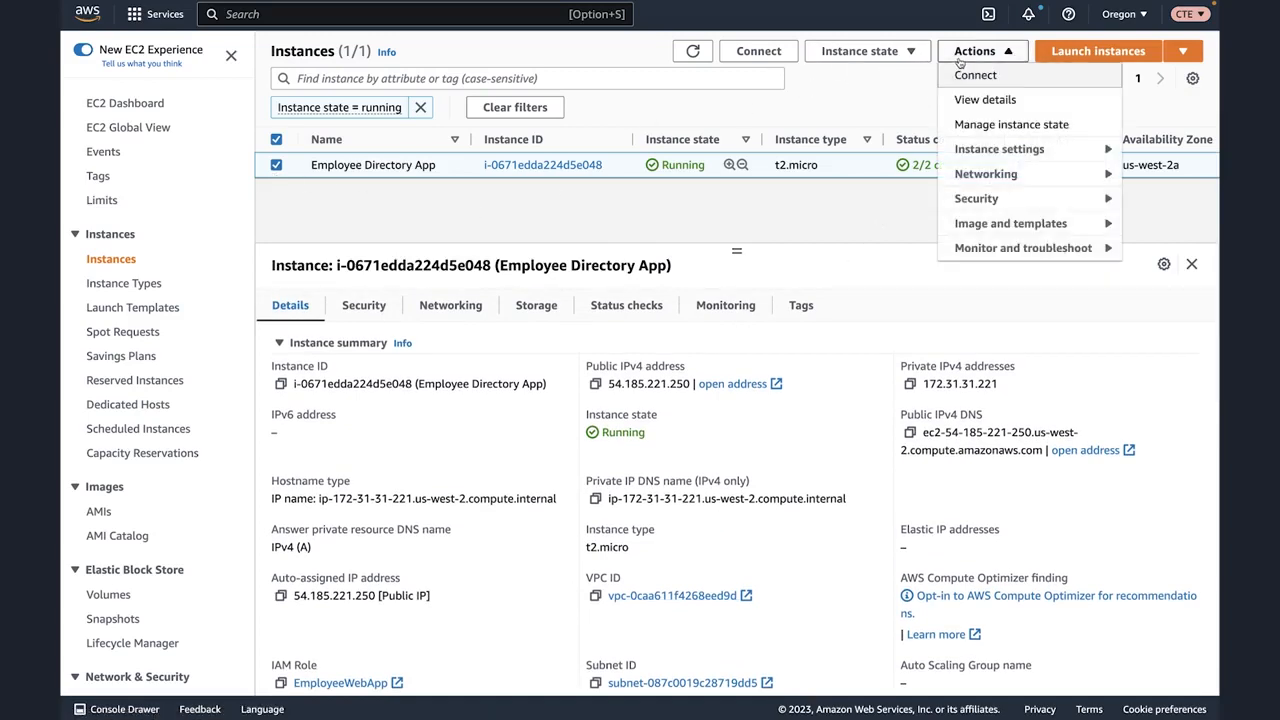
mouse_move(968, 234)
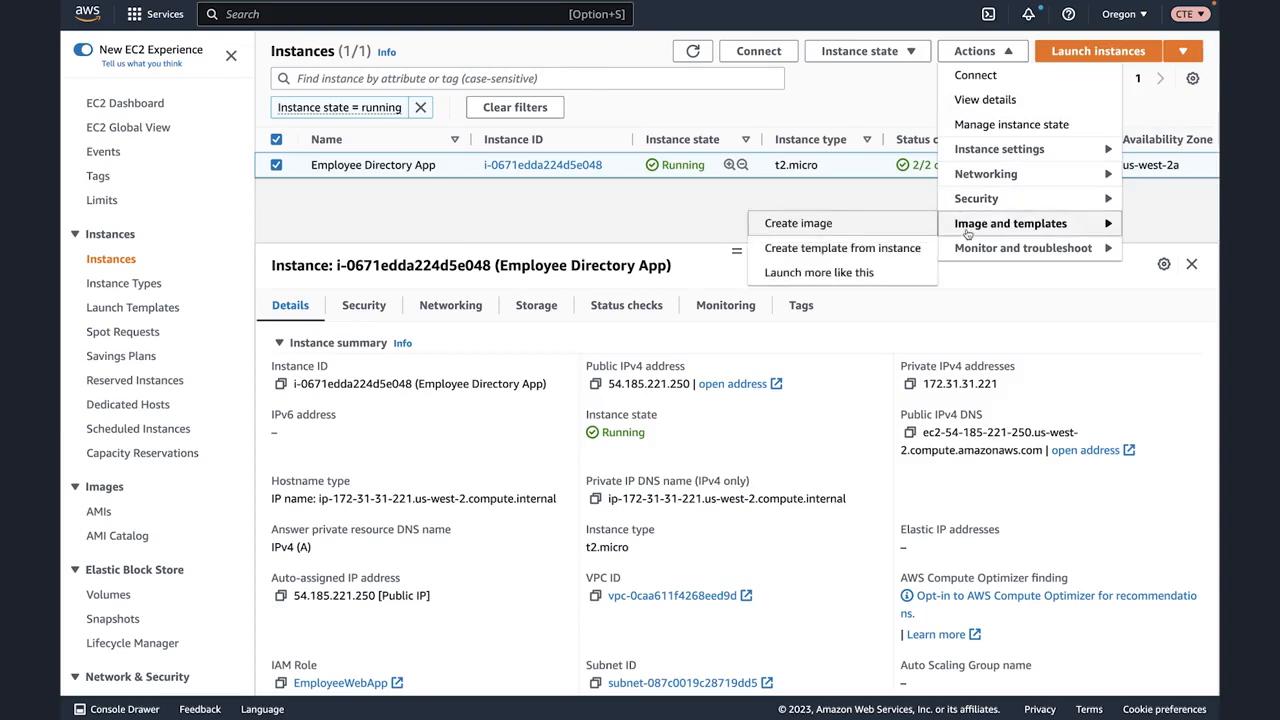
click(877, 283)
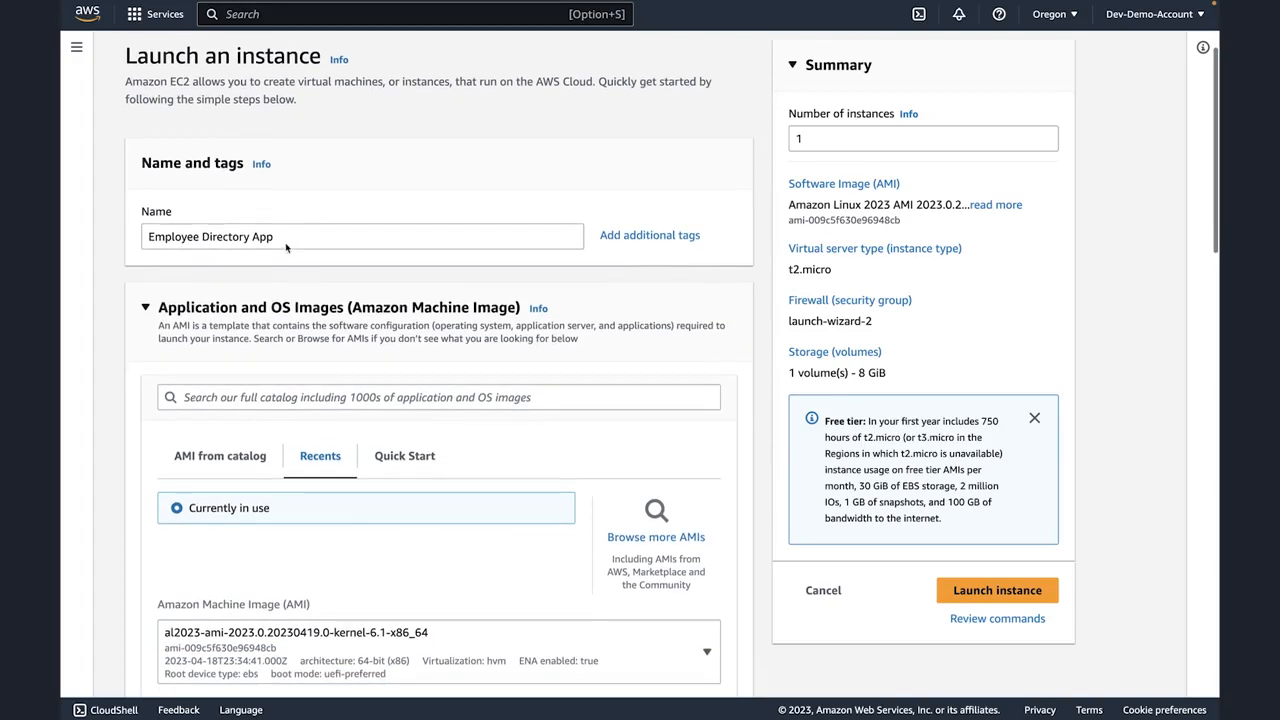
click(289, 236)
text(2)
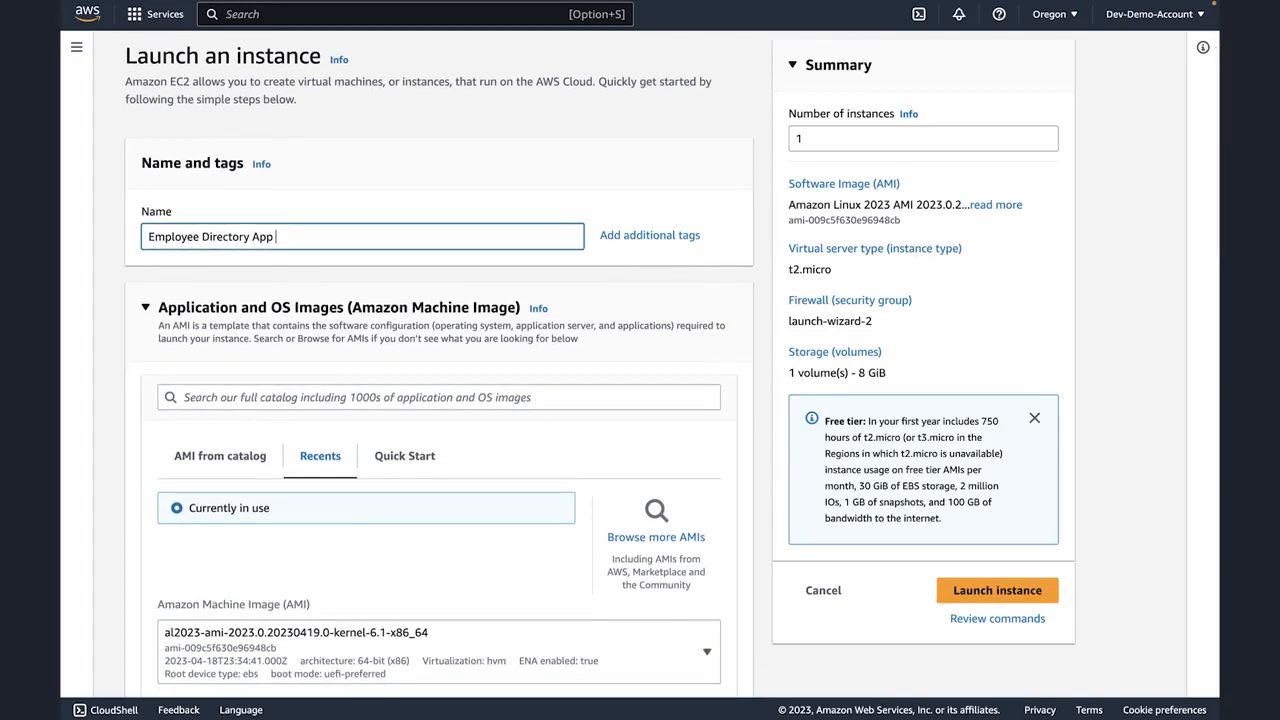
Step: Keep the existing AMI and t2.micro instance type, and choose to proceed without a key pair
scroll(317, 368, down, 3)
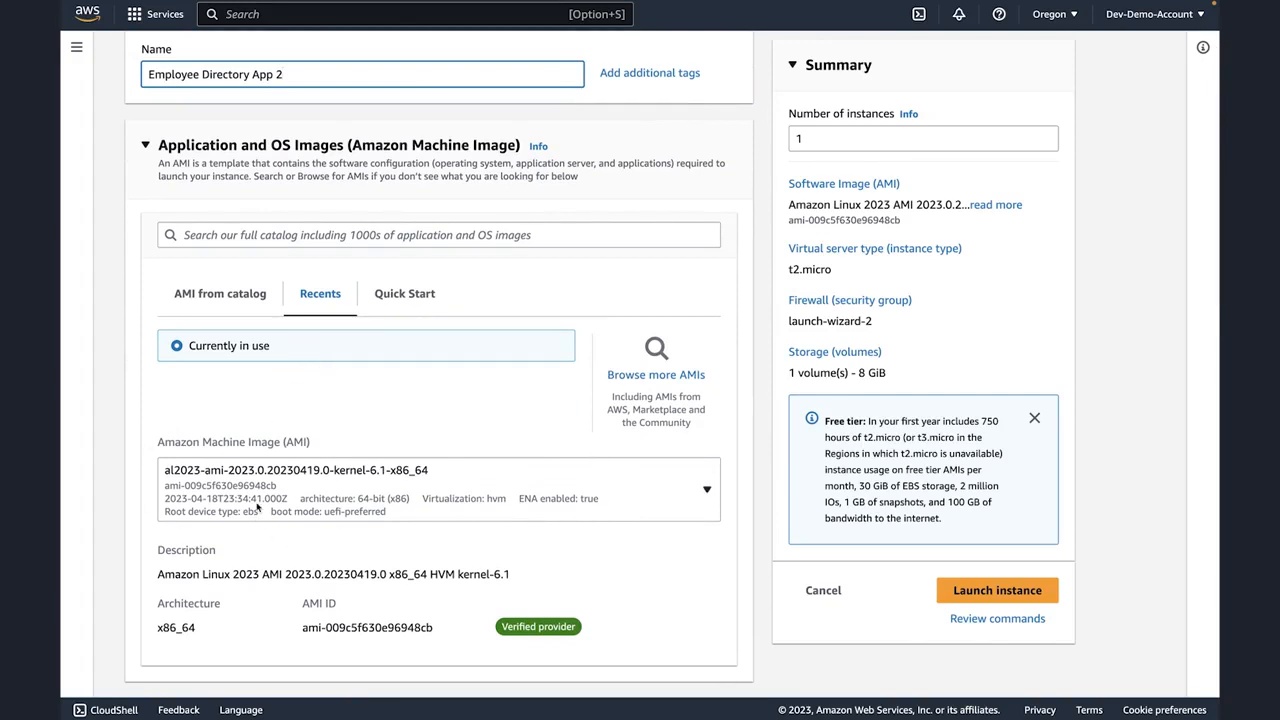
scroll(257, 508, down, 8)
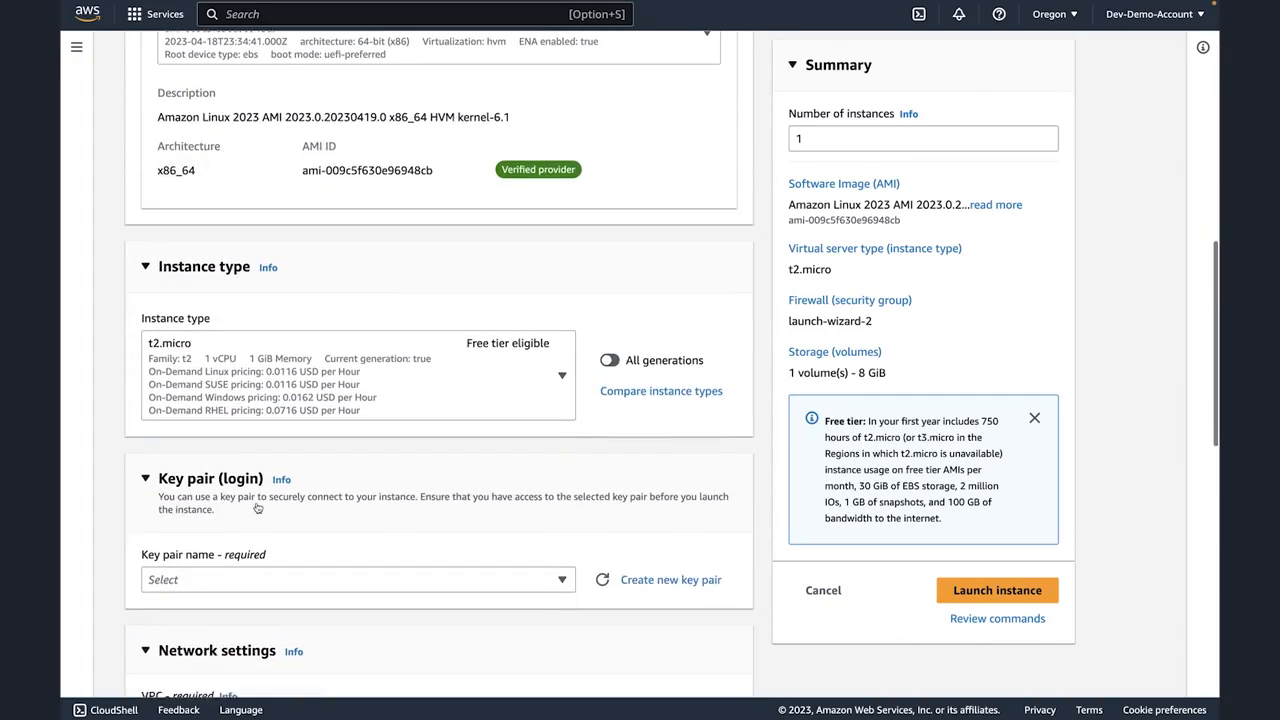
scroll(191, 325, down, 3)
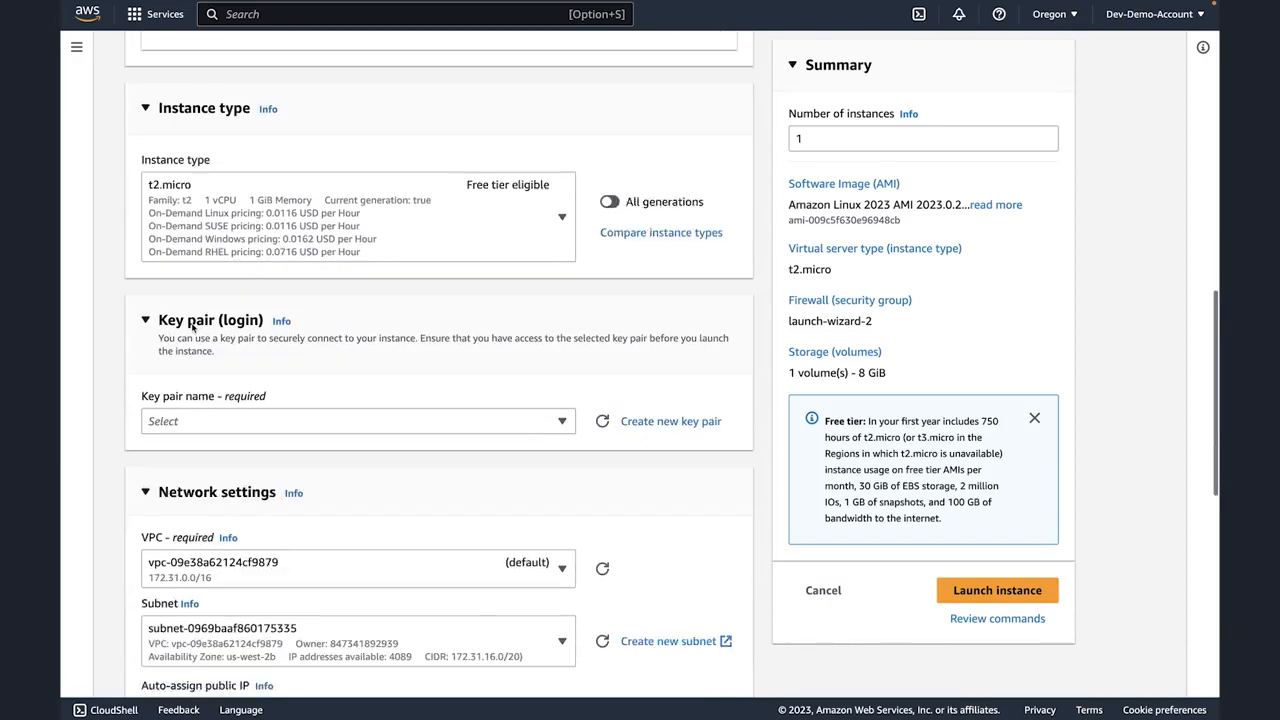
scroll(191, 325, down, 1)
click(218, 355)
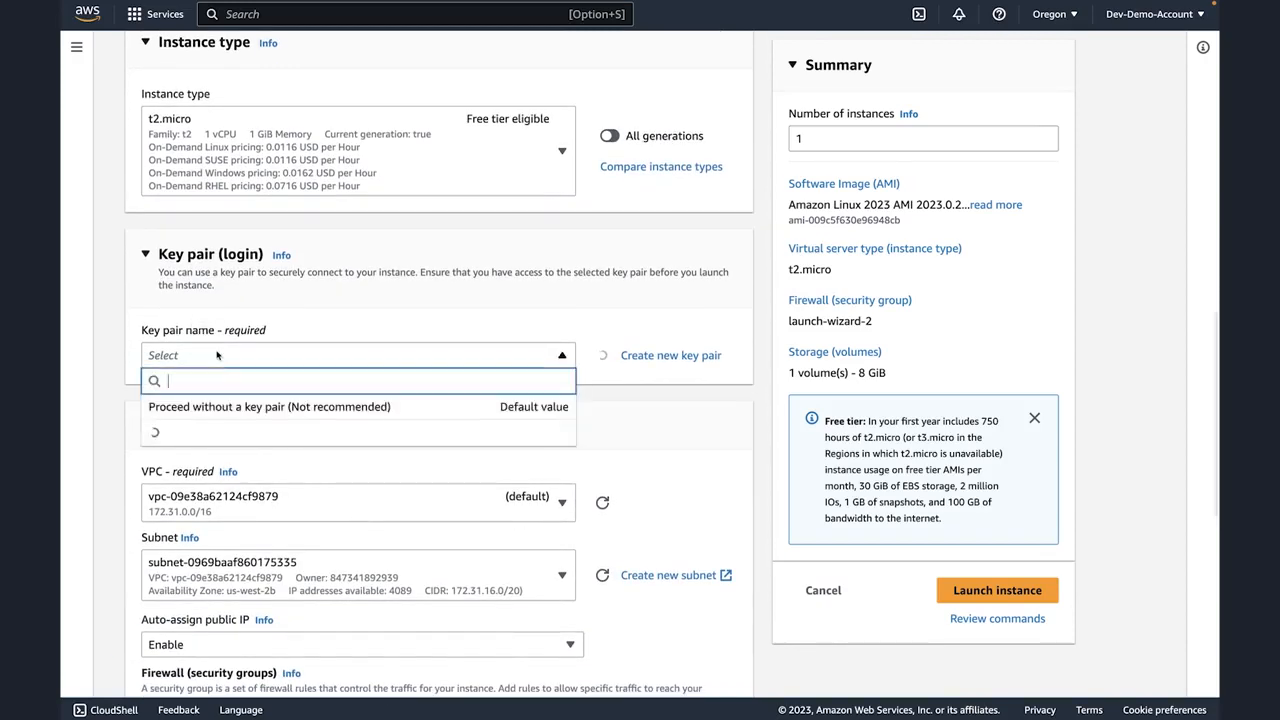
click(230, 408)
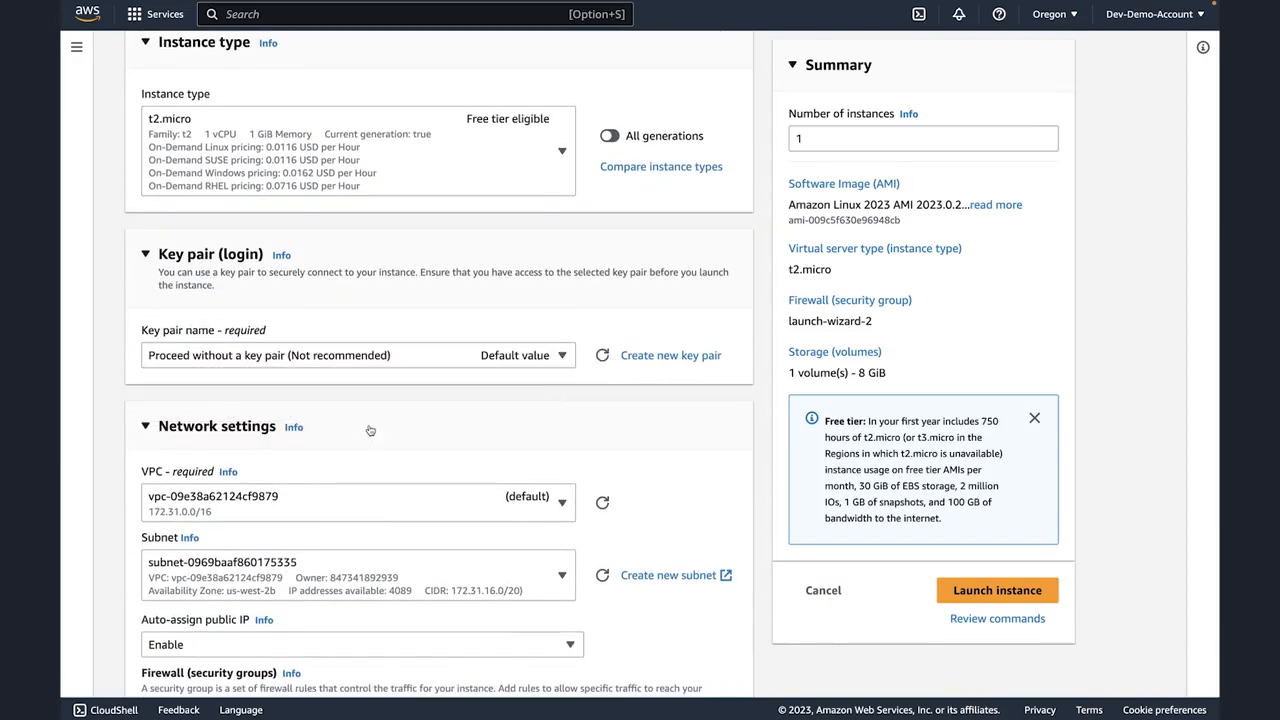
Step: Set the instance's network to app-vpc and its subnet to Public Subnet 1
scroll(369, 430, down, 5)
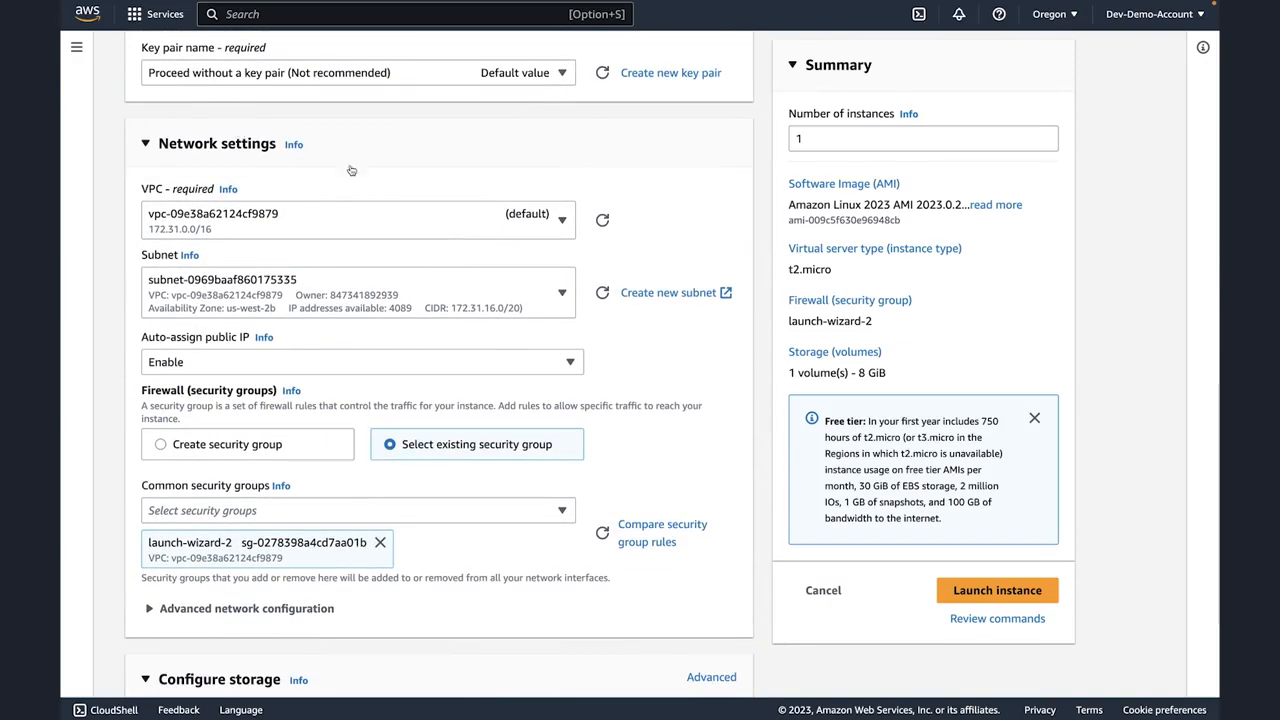
click(384, 228)
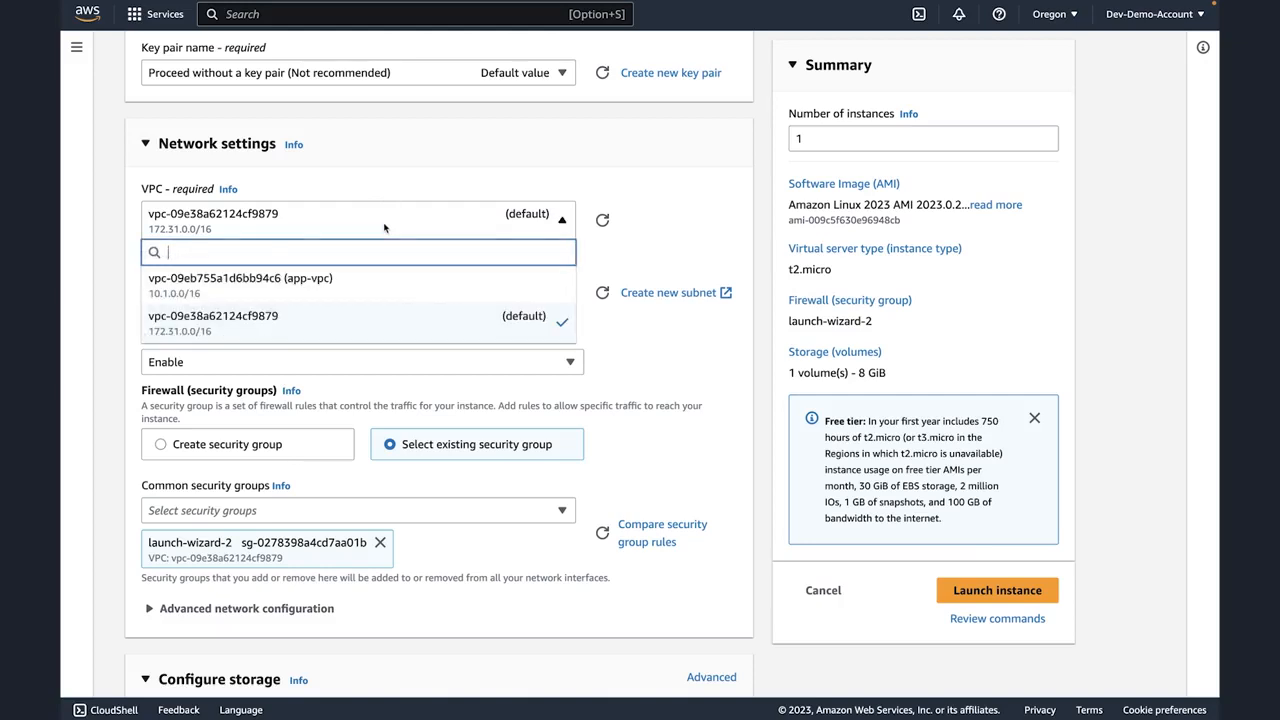
click(384, 284)
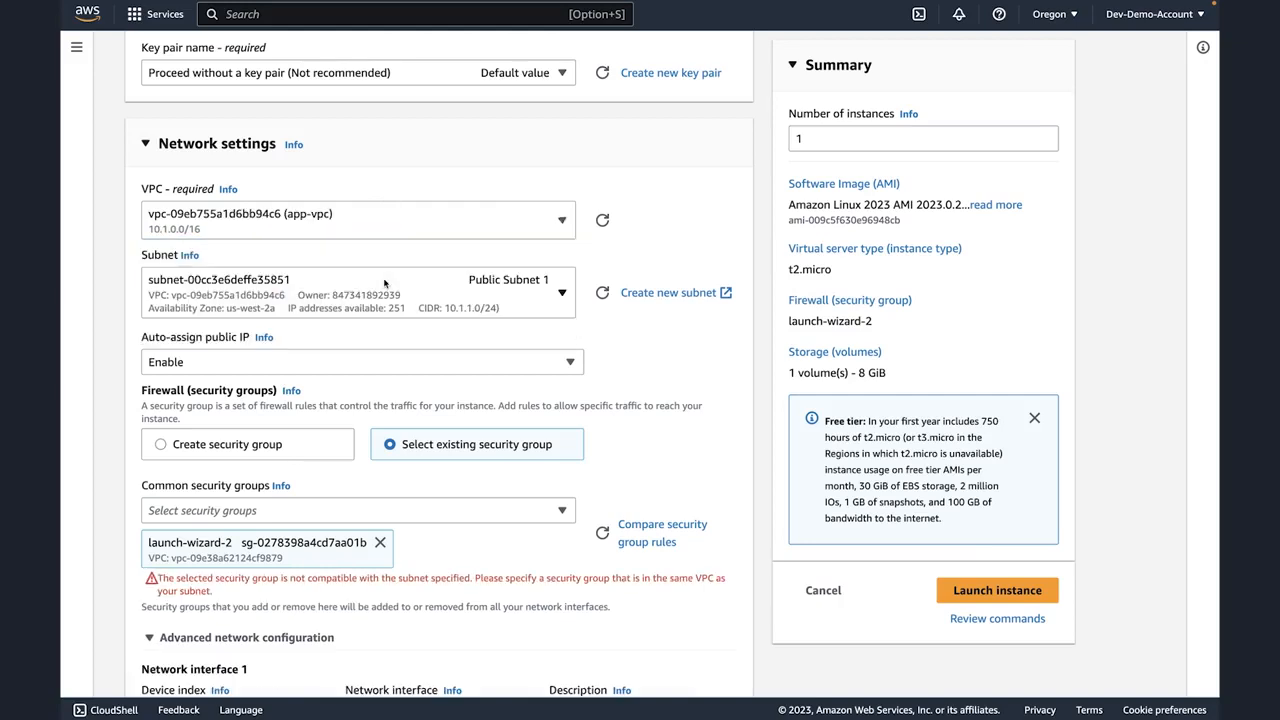
click(513, 296)
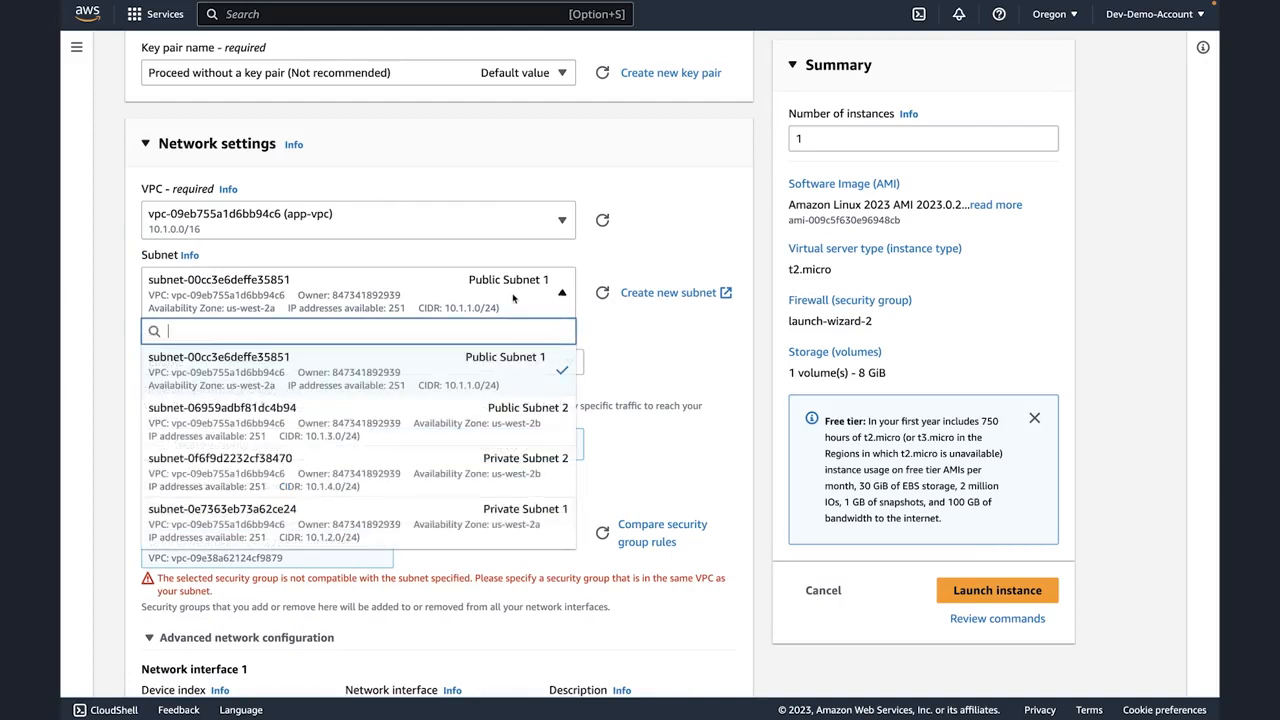
click(516, 392)
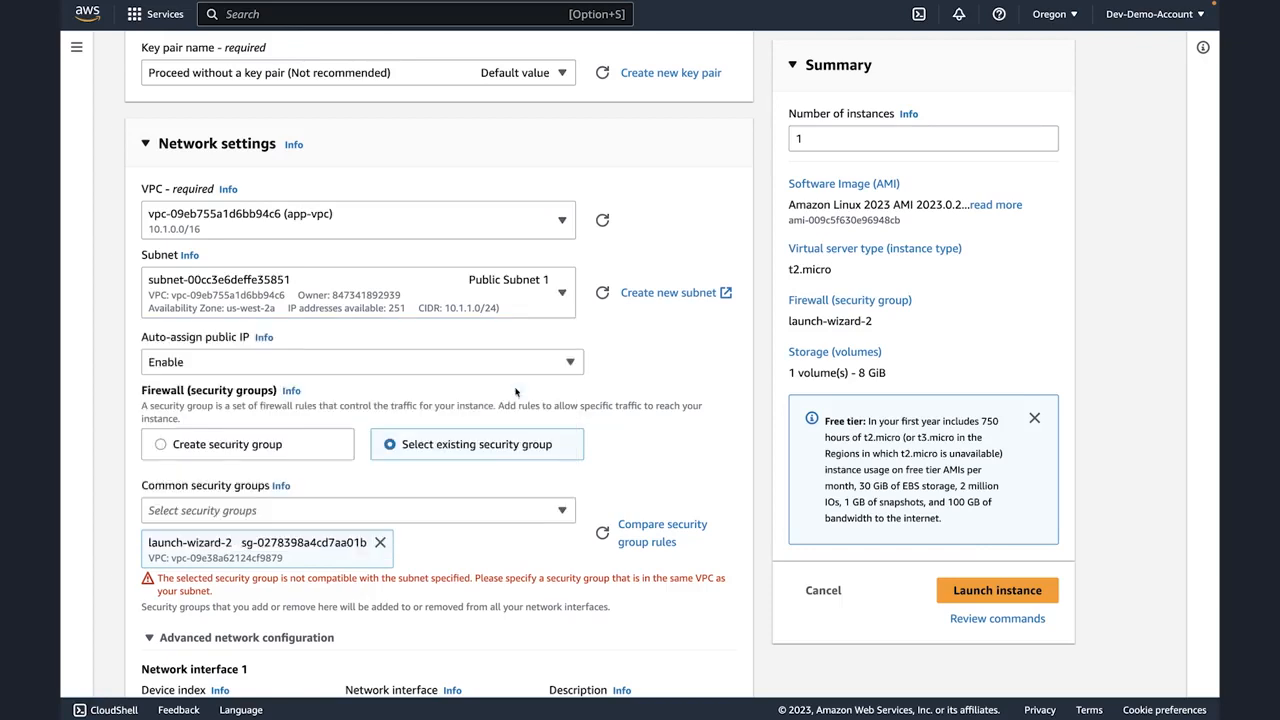
Step: Switch the instance's firewall setting from an existing security group to creating a new one
scroll(662, 362, down, 2)
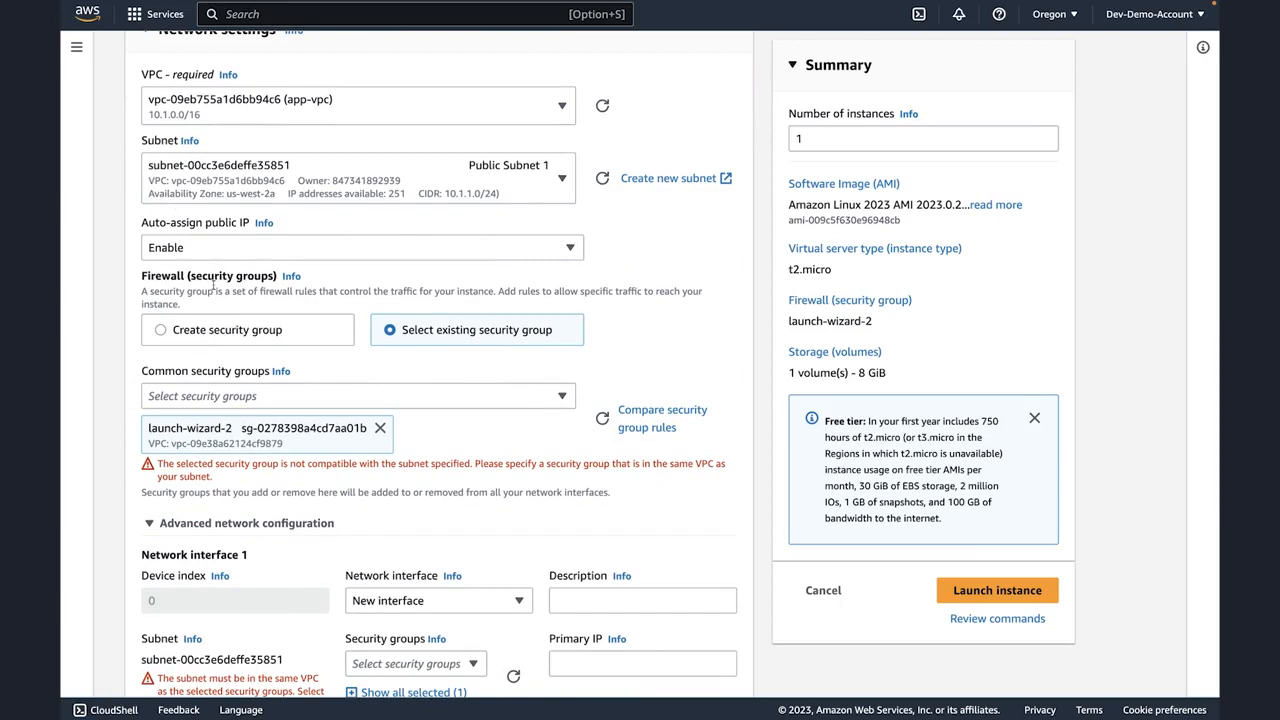
scroll(213, 285, down, 3)
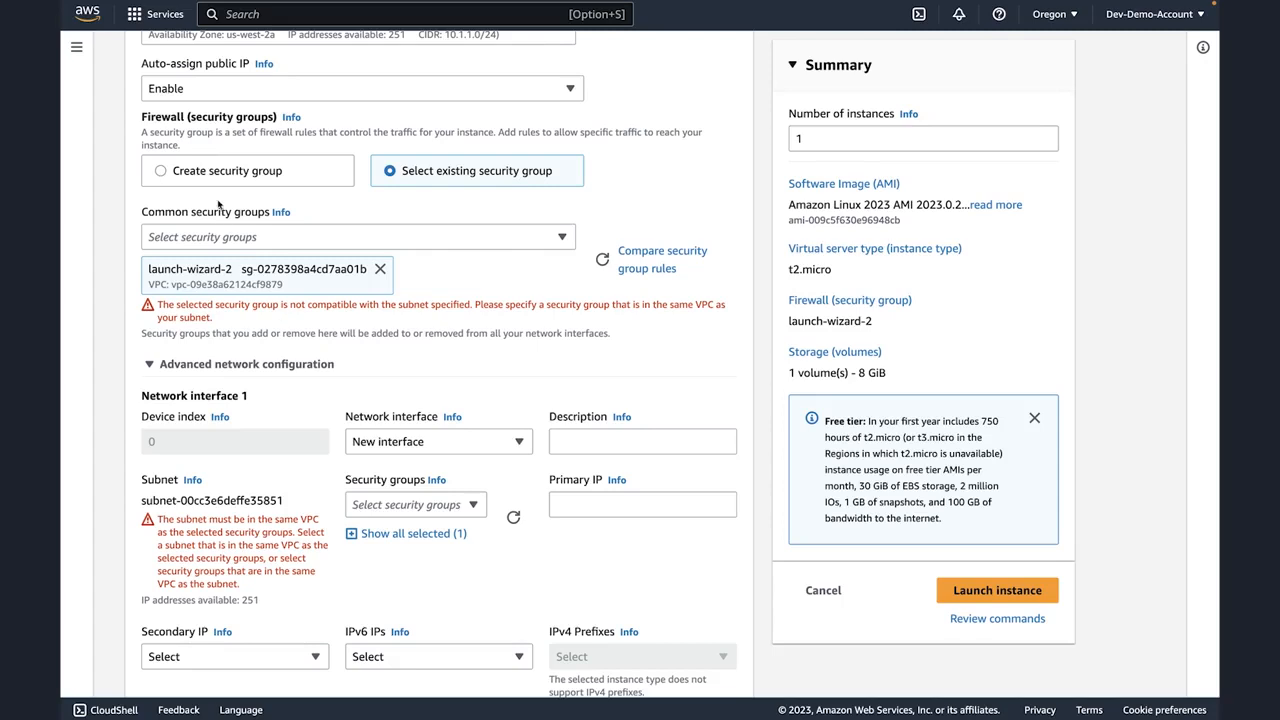
click(162, 172)
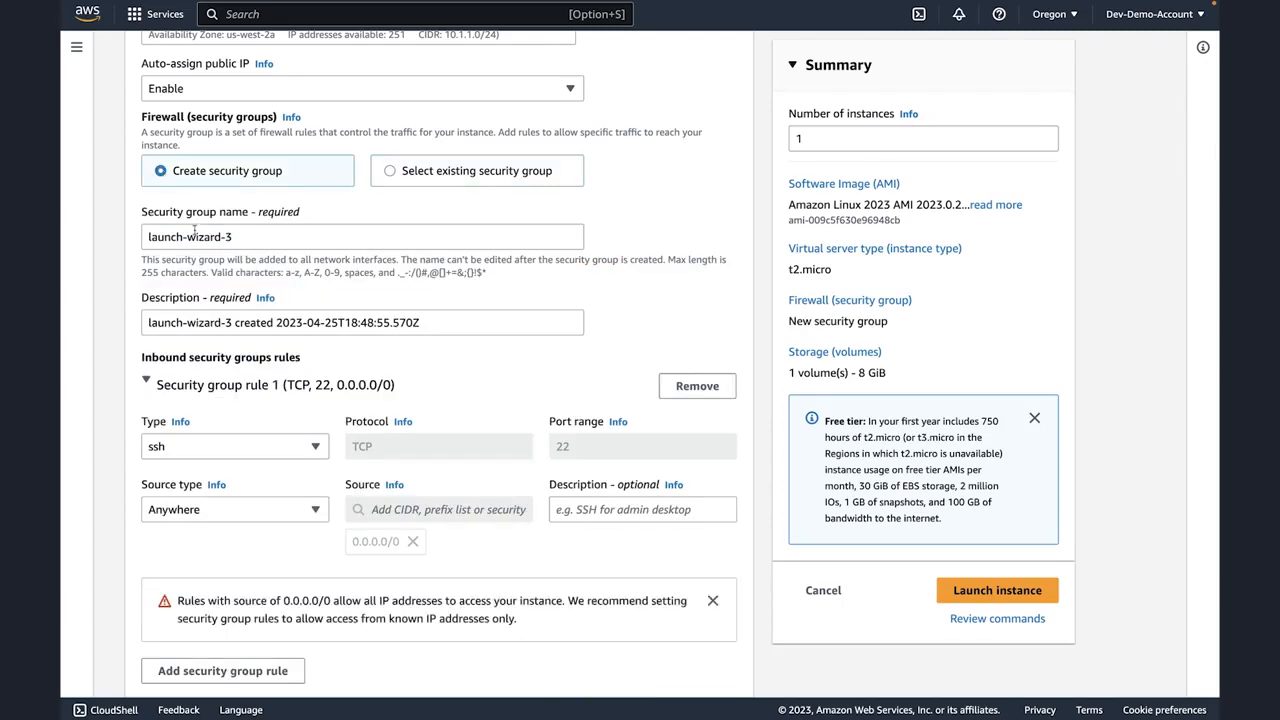
Step: Add an inbound rule to the new security group allowing HTTP traffic from Anywhere
scroll(232, 300, down, 2)
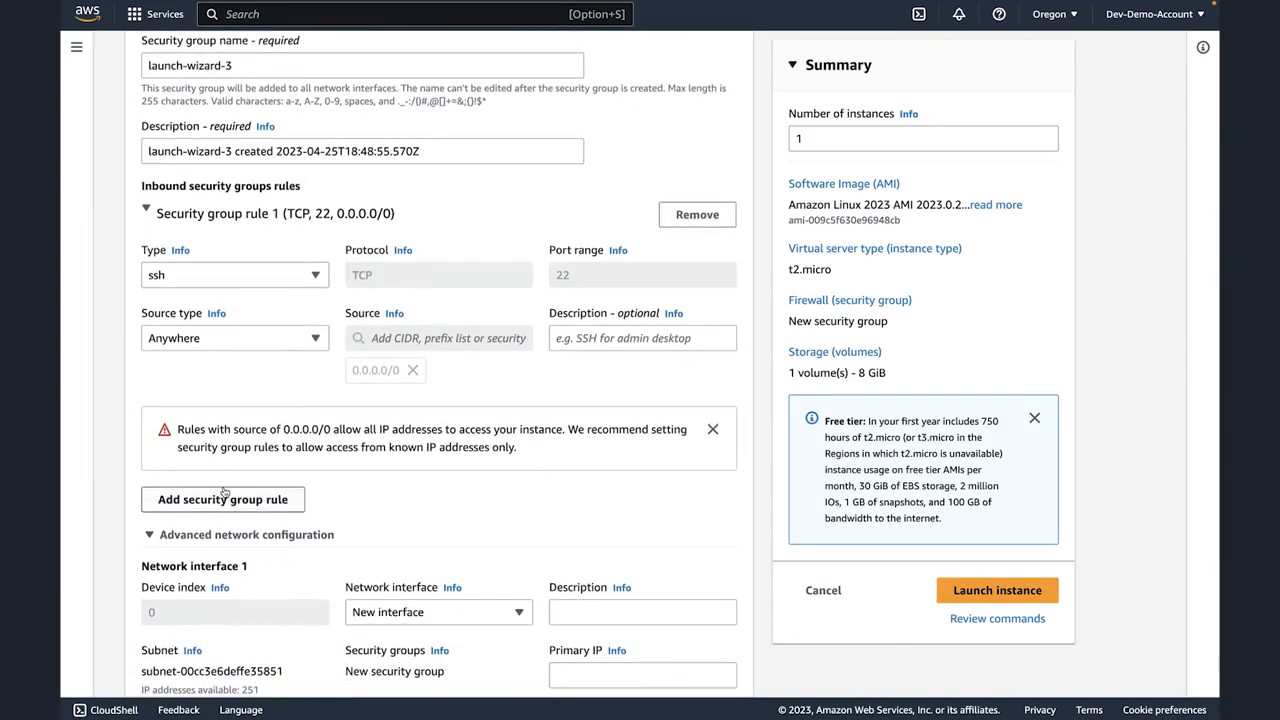
scroll(215, 445, down, 1)
click(205, 440)
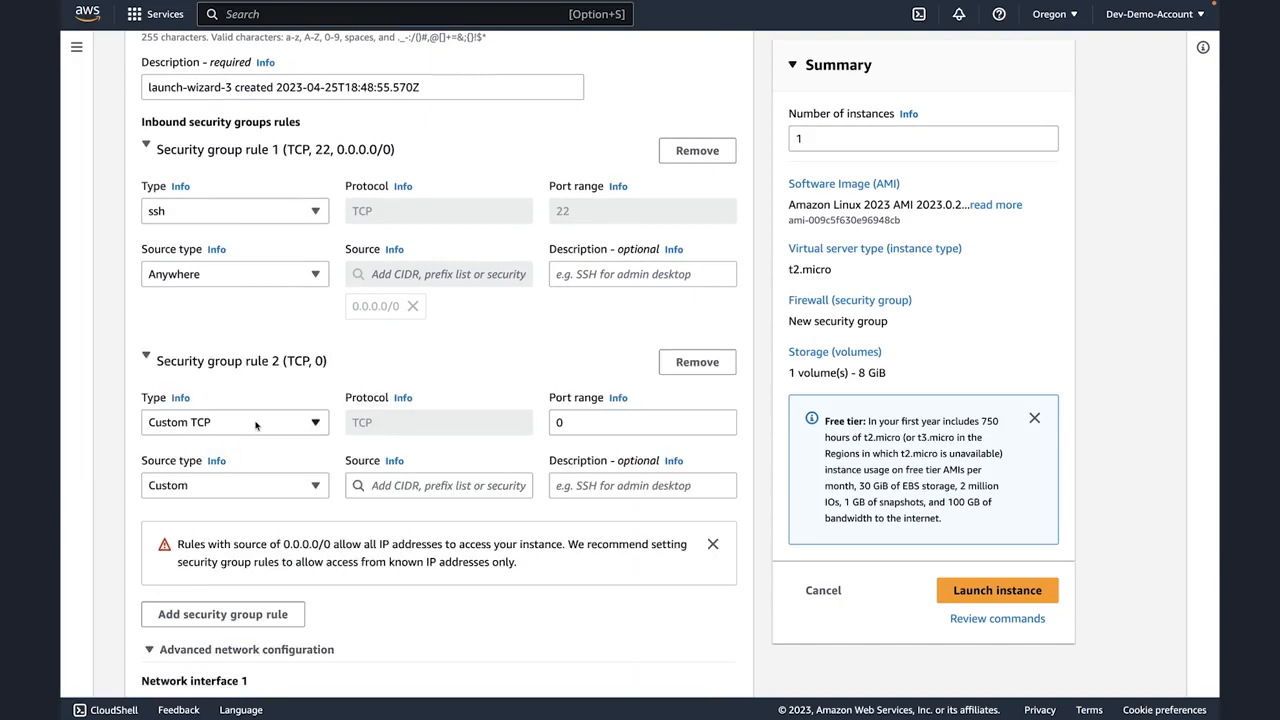
click(253, 426)
scroll(242, 378, down, 2)
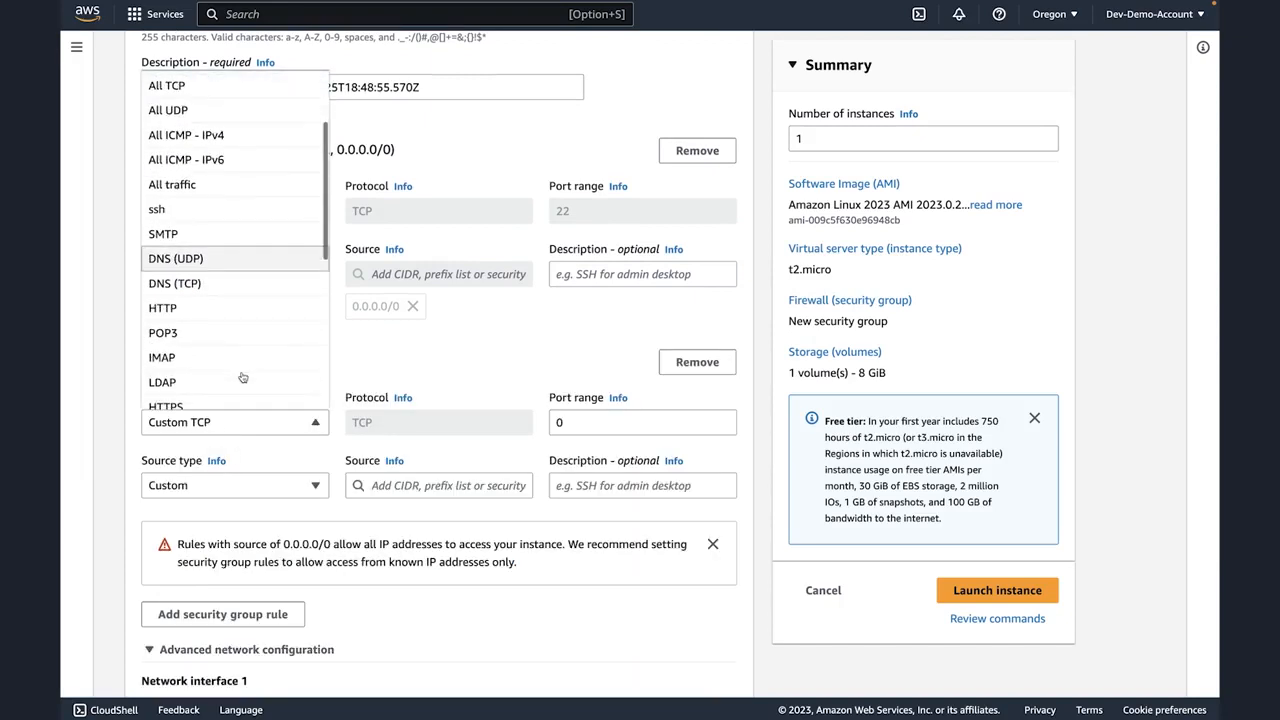
click(222, 312)
click(238, 489)
click(235, 507)
Step: Add another inbound rule to the security group allowing HTTPS traffic from Anywhere
scroll(326, 523, down, 1)
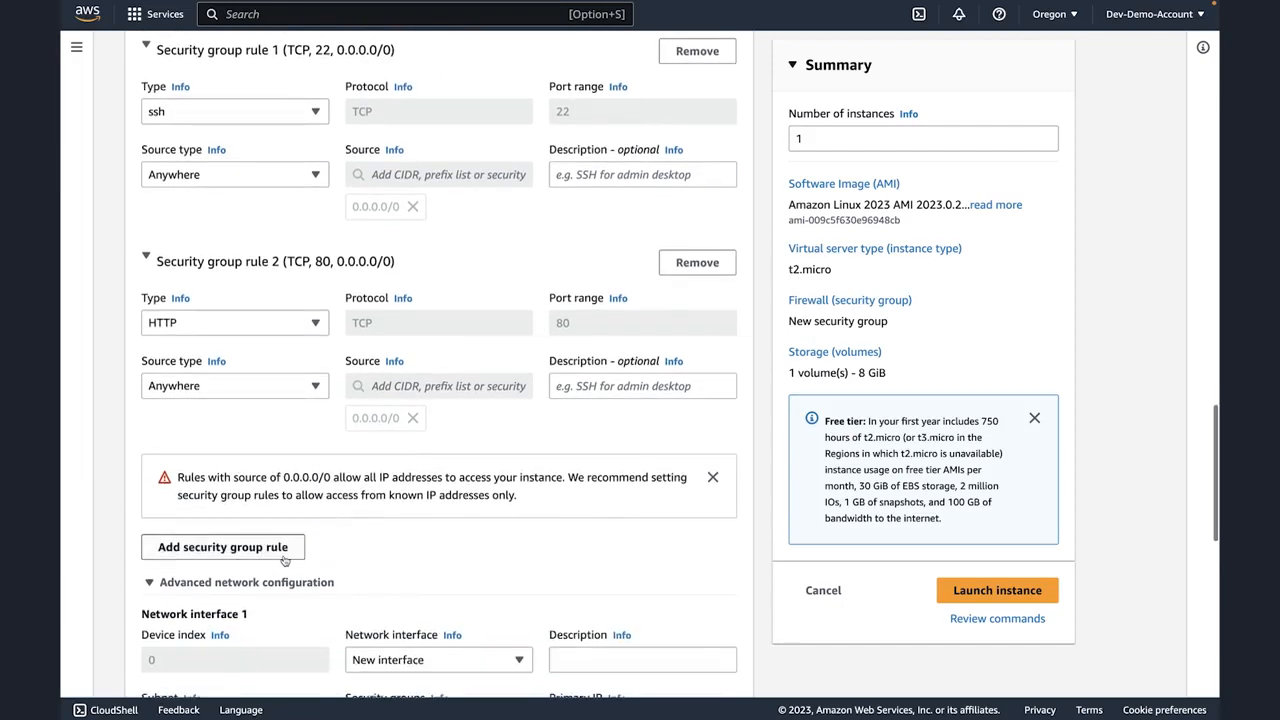
click(223, 549)
scroll(295, 503, down, 1)
click(280, 463)
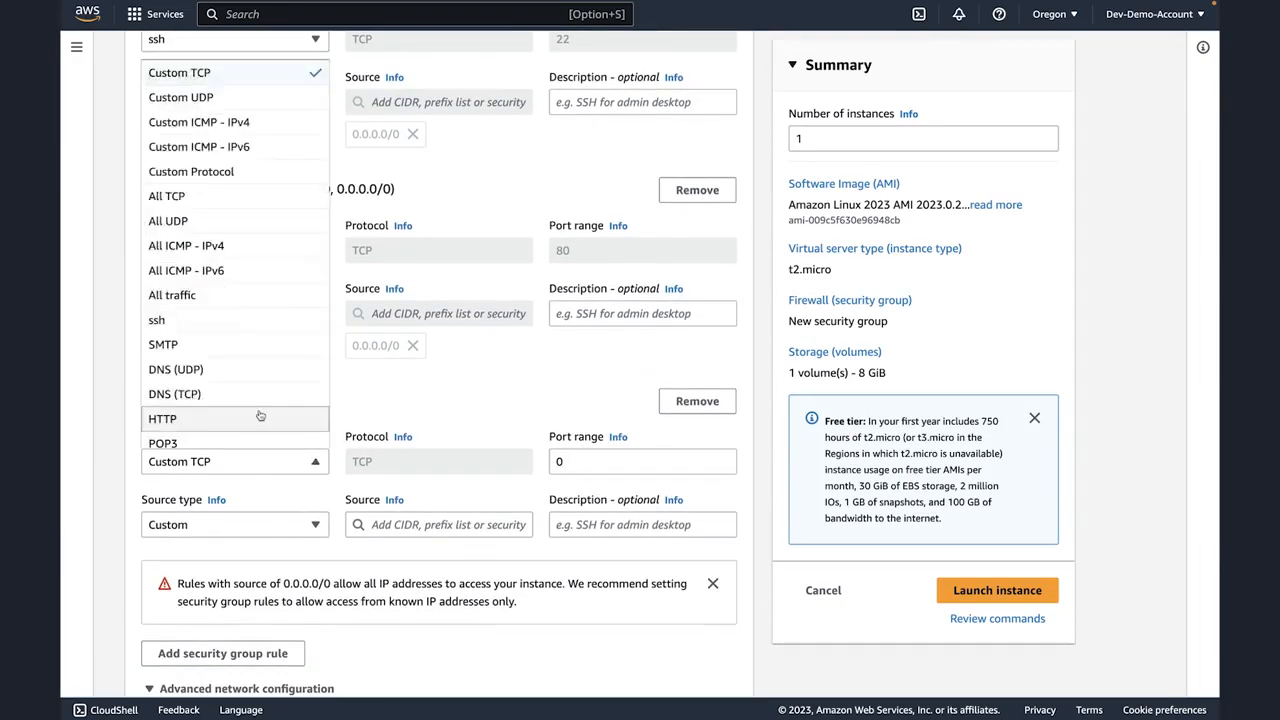
scroll(231, 347, down, 3)
click(230, 333)
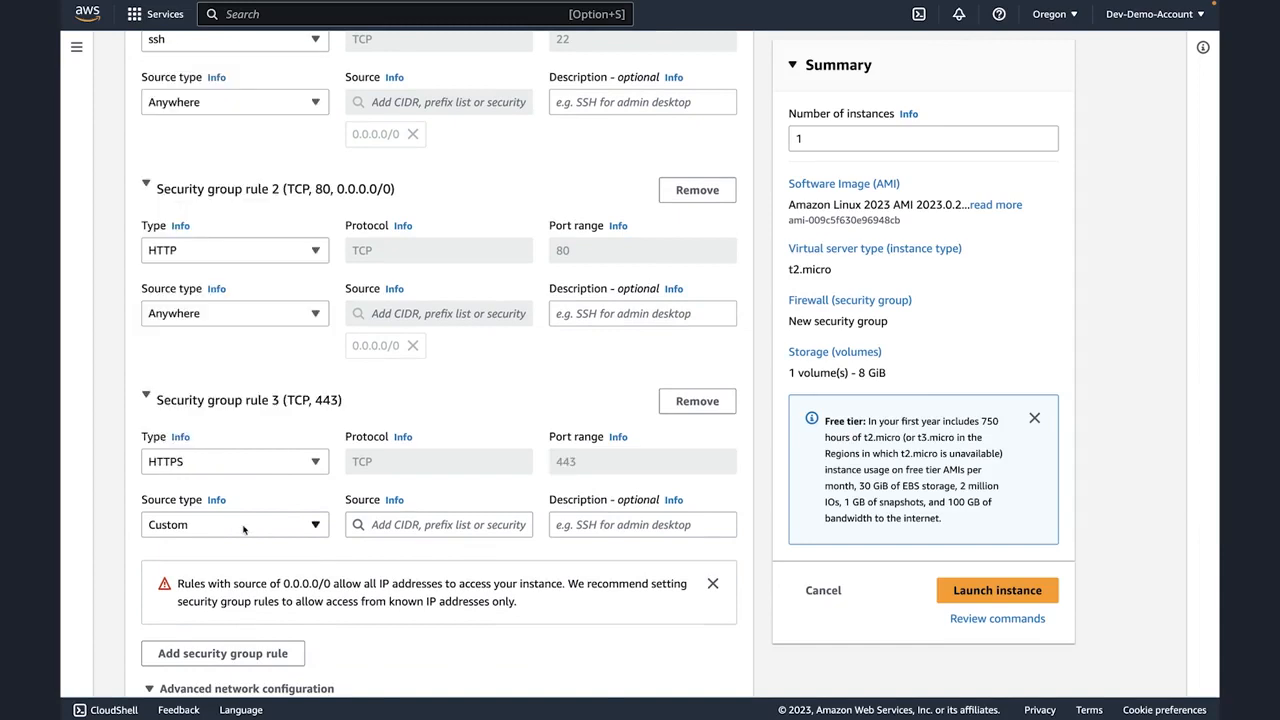
click(245, 526)
click(238, 551)
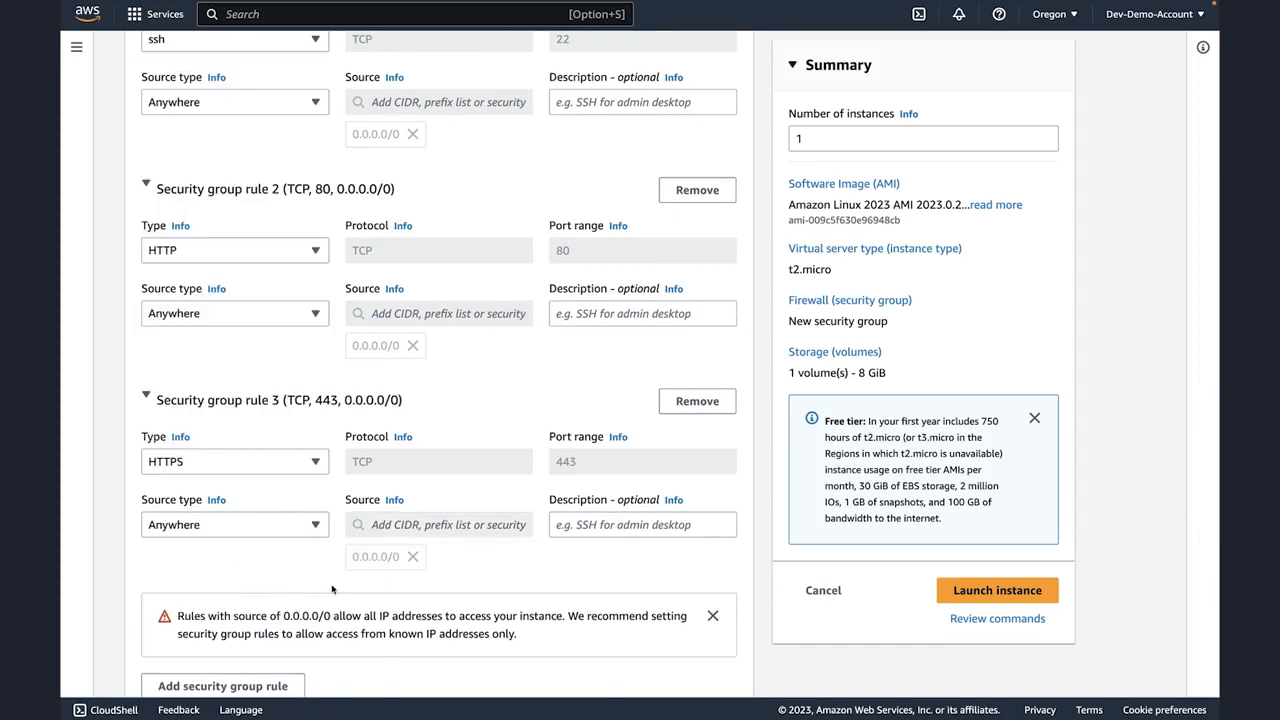
Step: Expand the advanced details to check the IAM instance profile and user data script, and launch the instance
scroll(332, 589, down, 2)
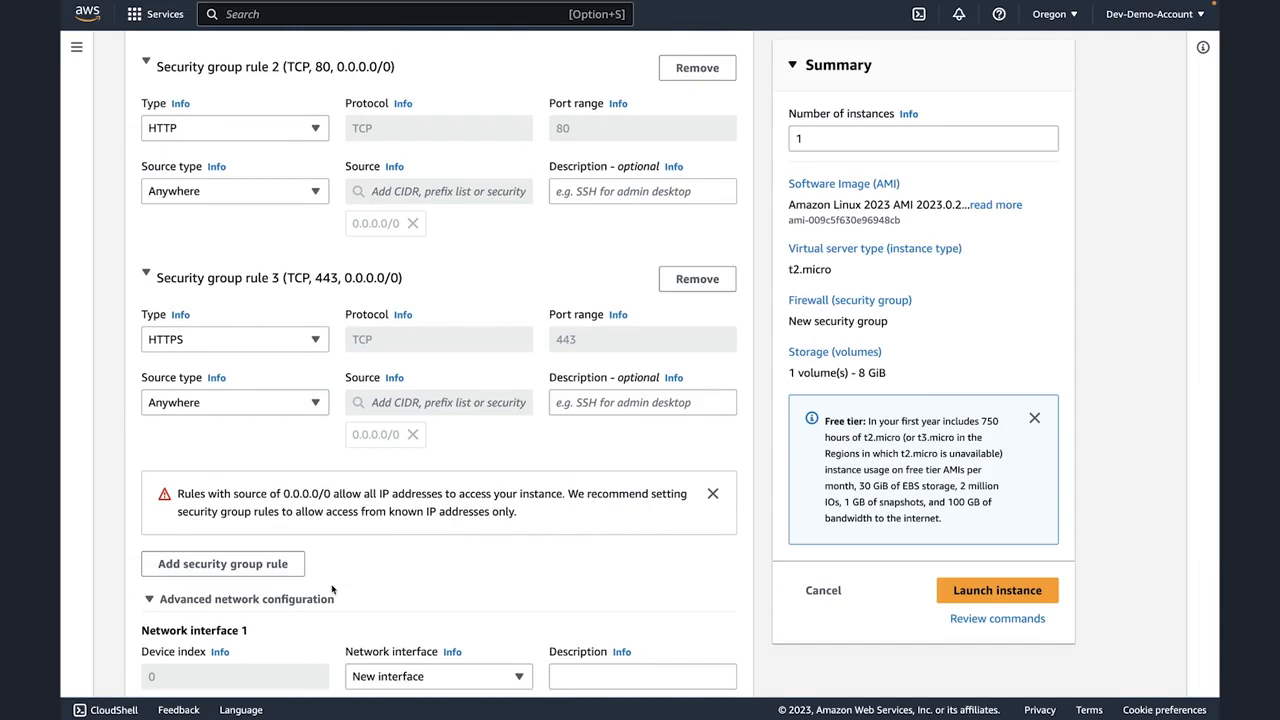
scroll(332, 589, down, 3)
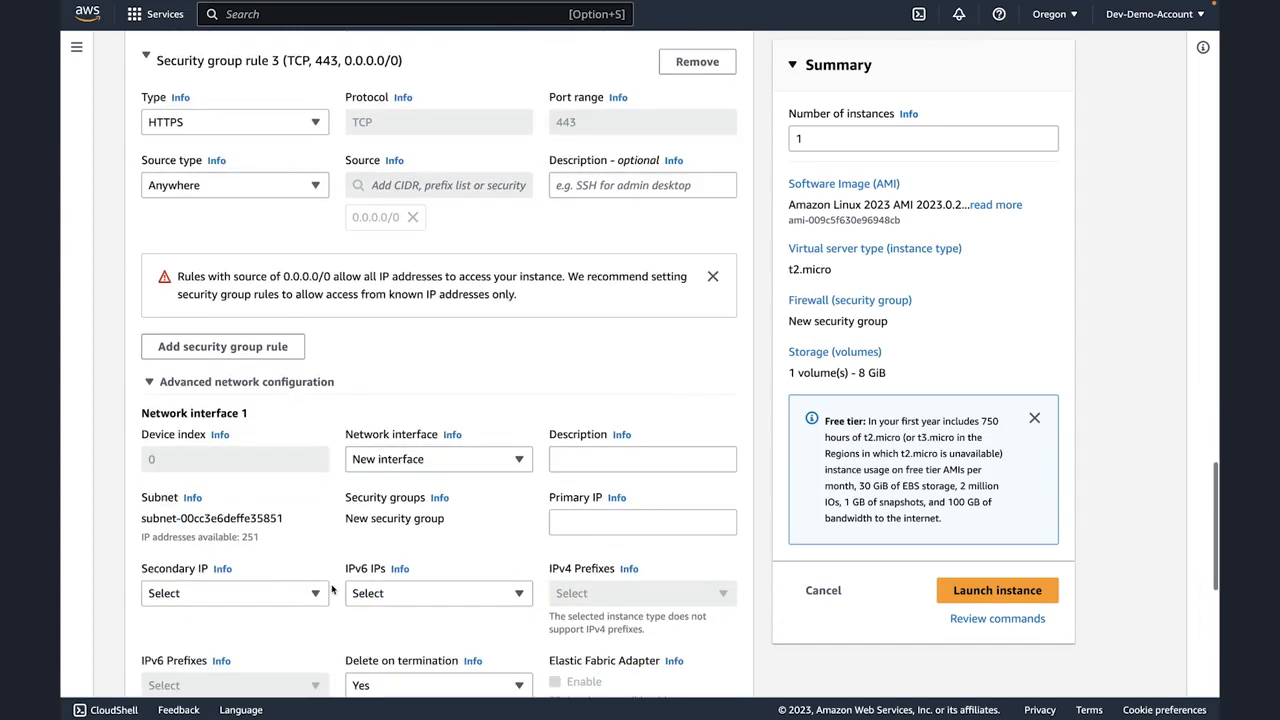
scroll(332, 589, down, 8)
click(147, 656)
scroll(310, 643, down, 8)
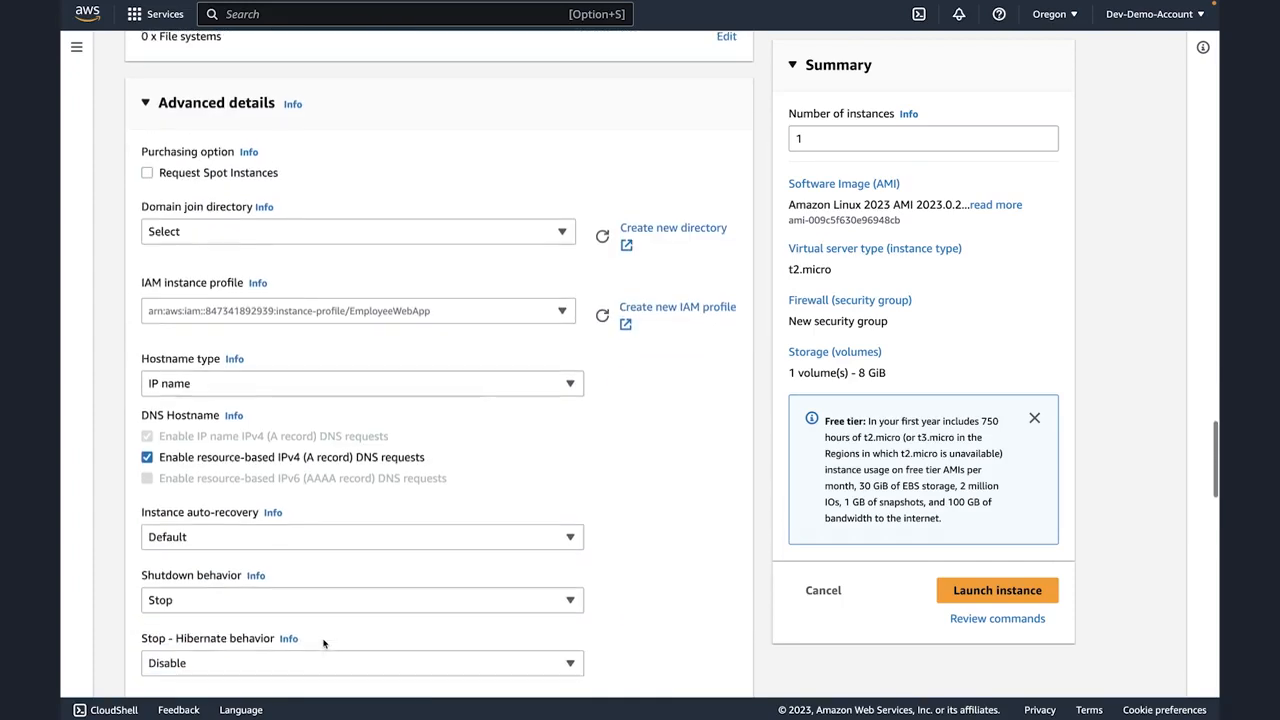
scroll(336, 500, down, 5)
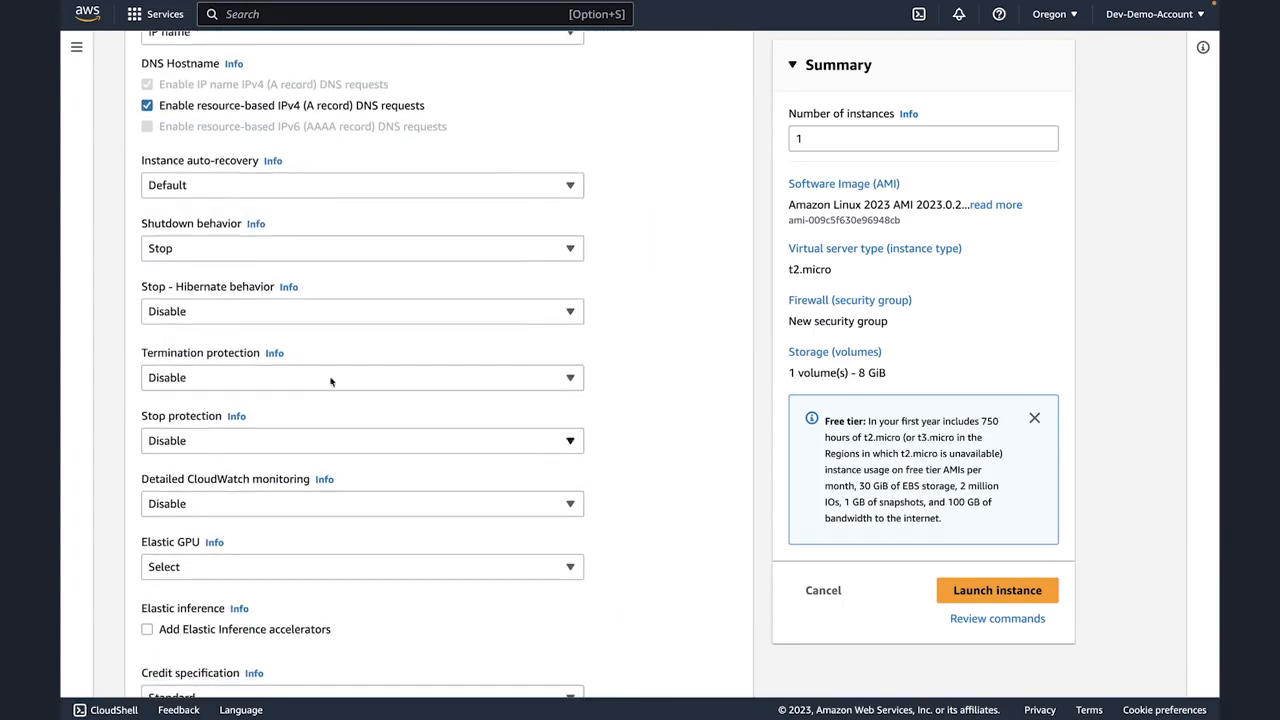
scroll(268, 140, up, 3)
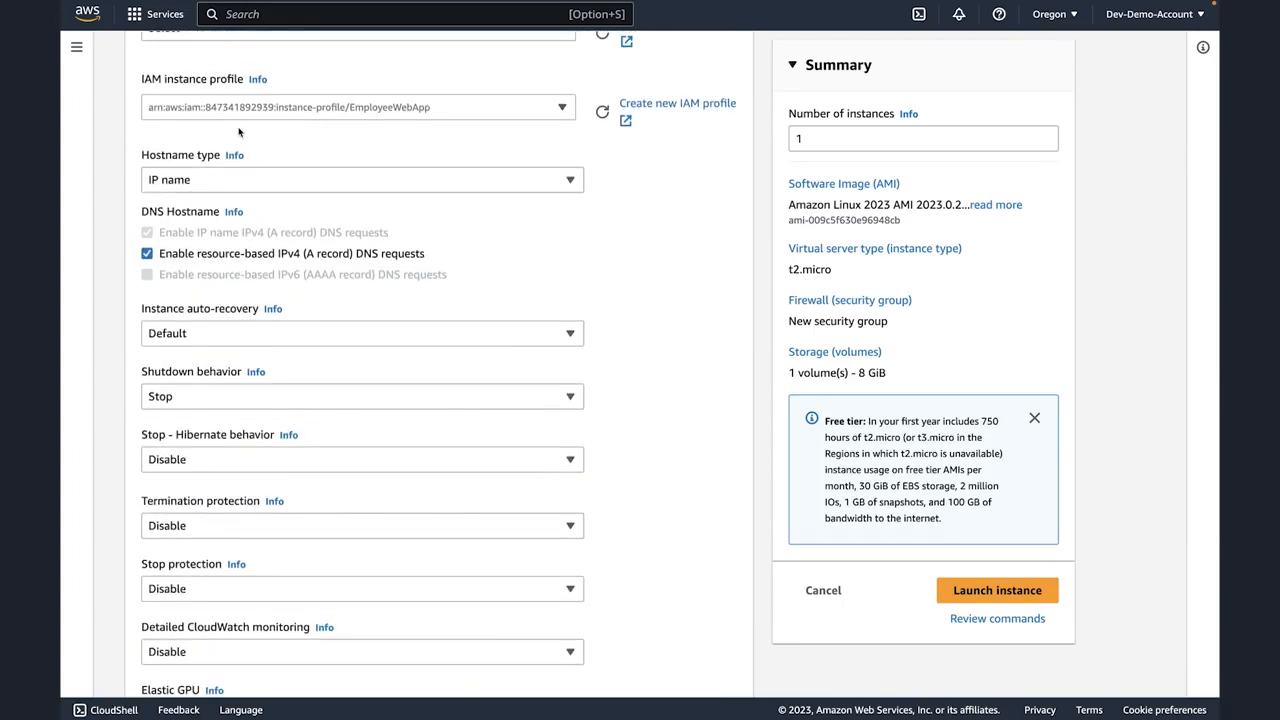
scroll(280, 355, down, 12)
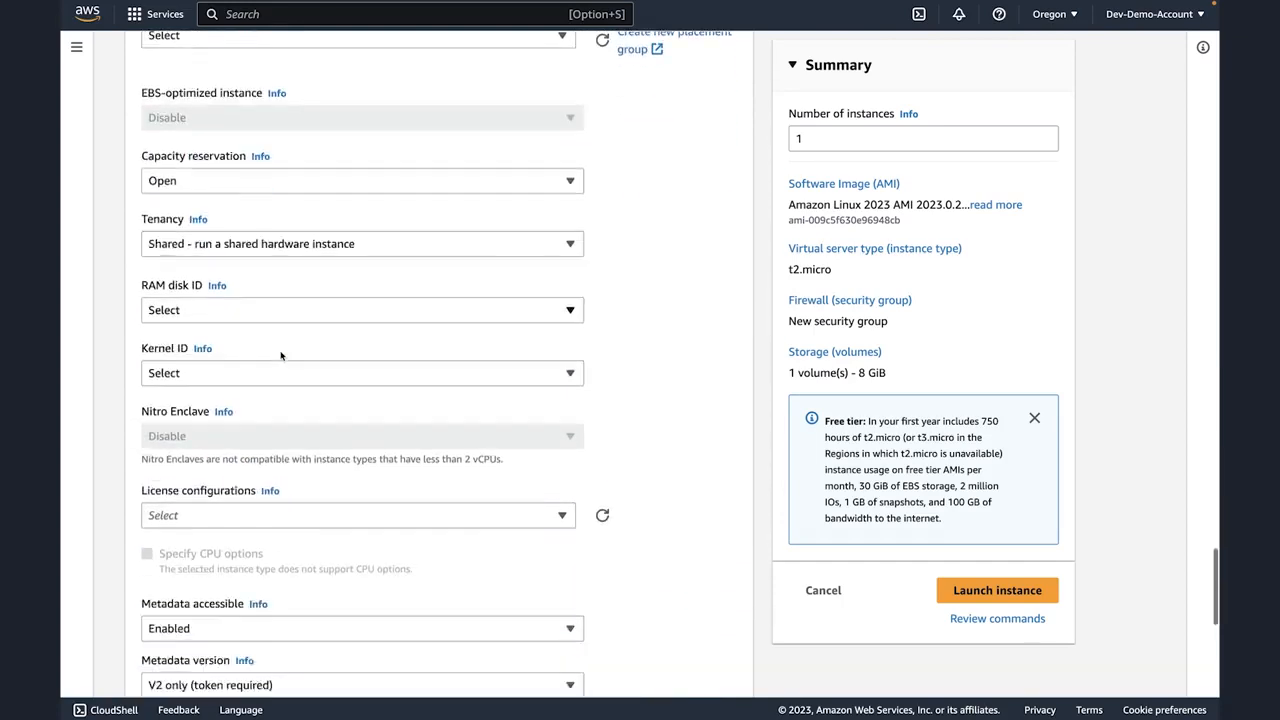
scroll(280, 355, down, 9)
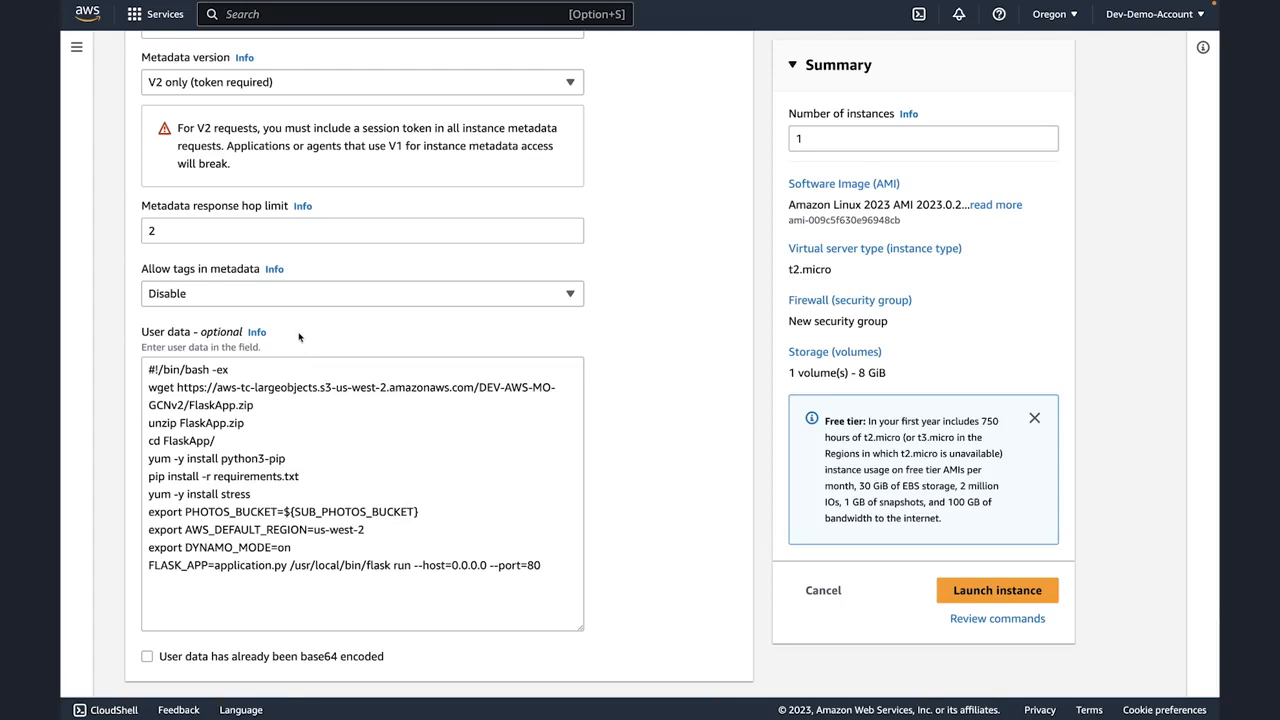
click(1000, 596)
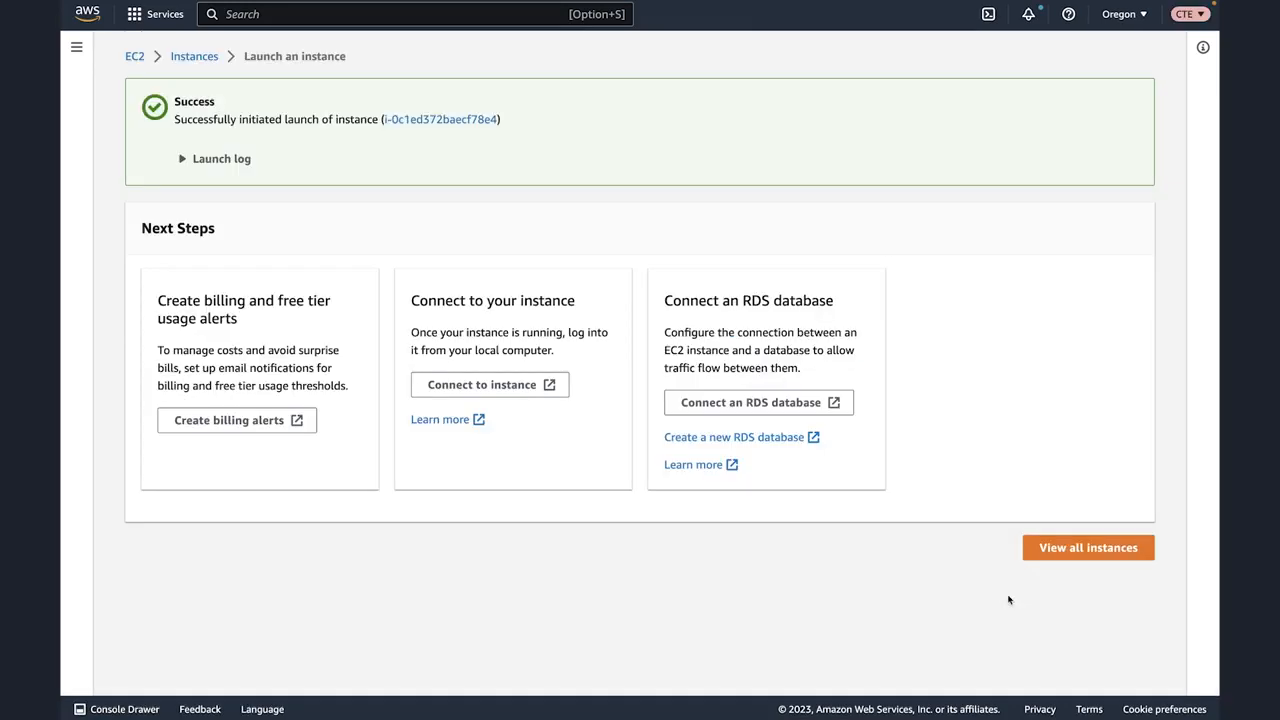
Step: Copy the public IPv4 address of Employee Directory App 2 and view the app at that address in a full-size browser window
click(470, 126)
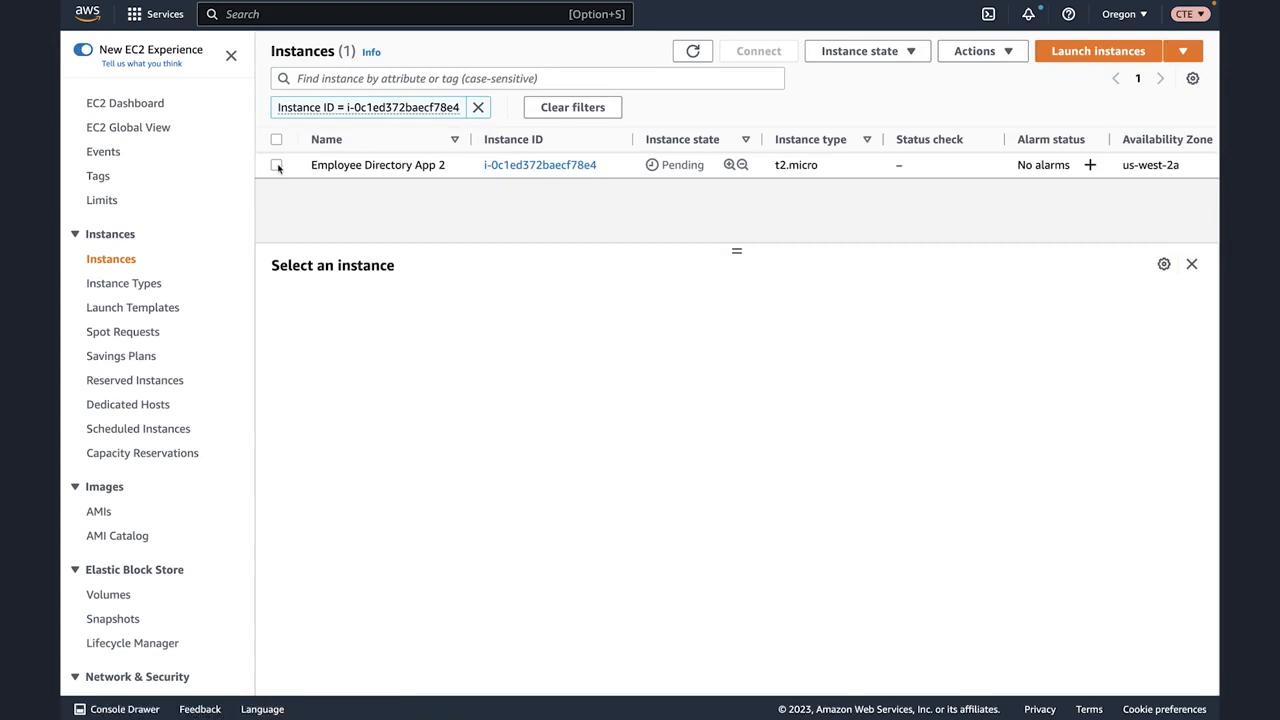
click(276, 165)
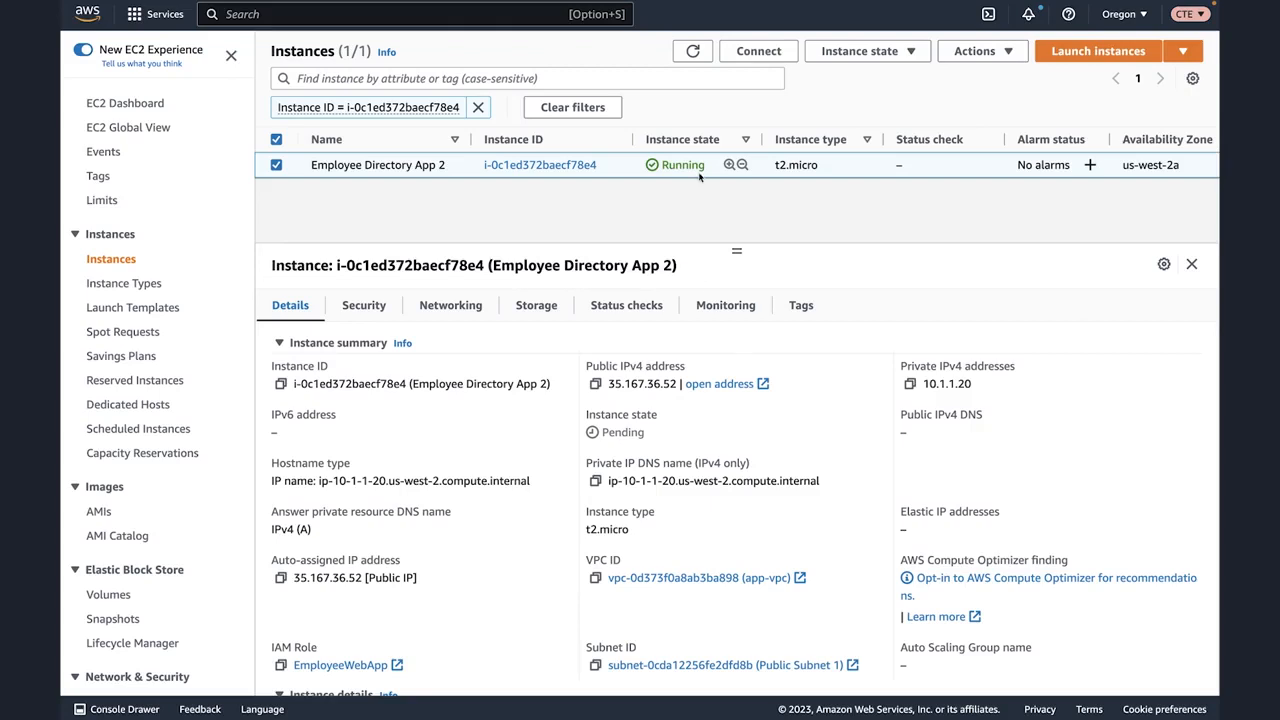
click(595, 384)
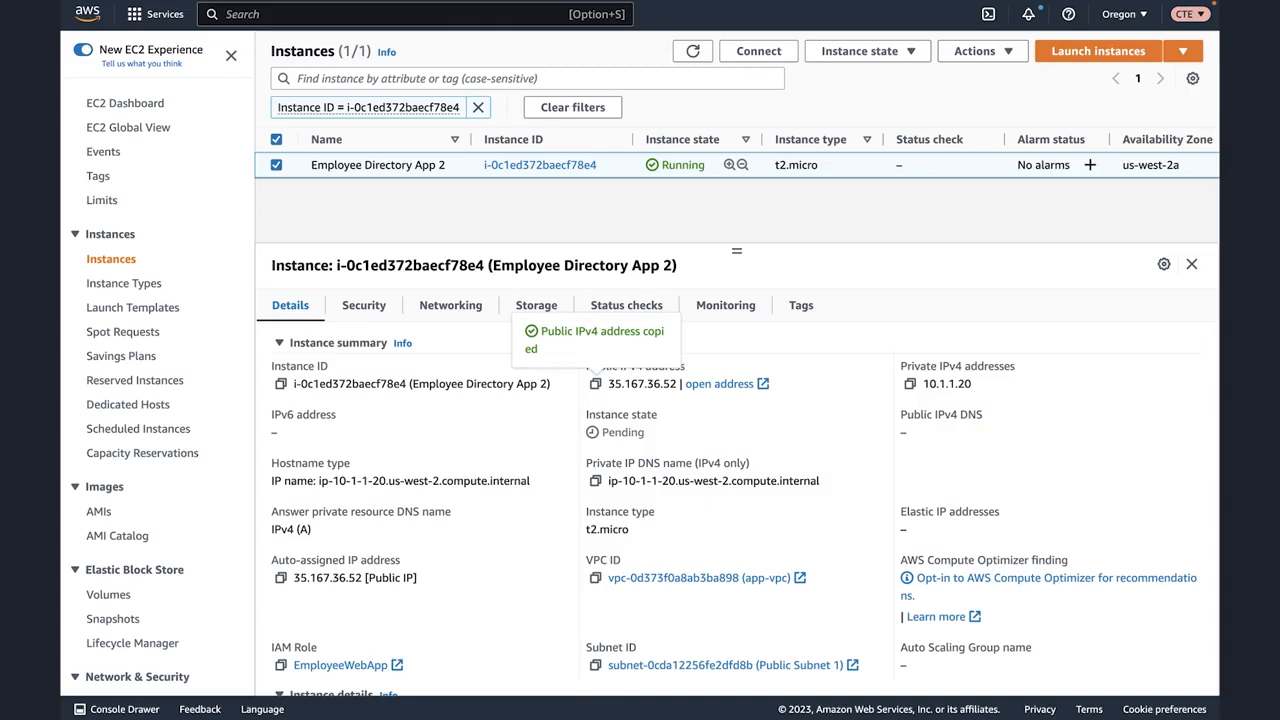
drag(1219, 284, 1042, 215)
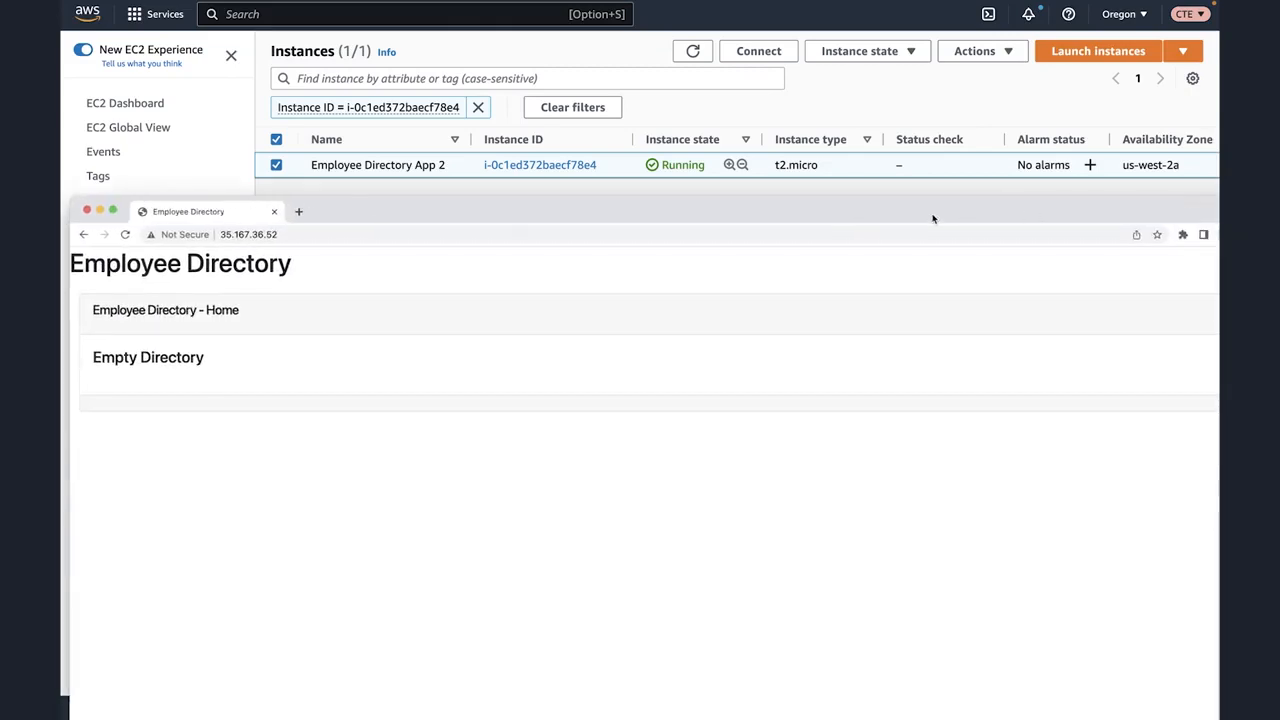
double_click(930, 218)
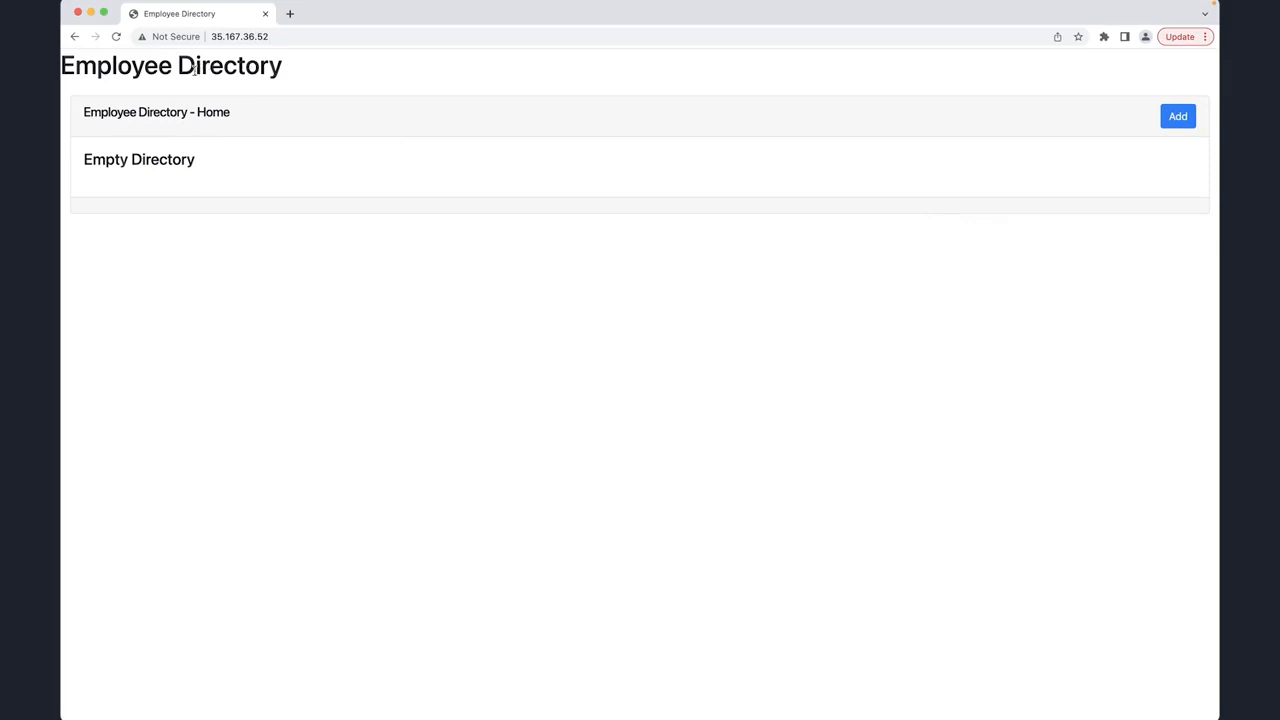